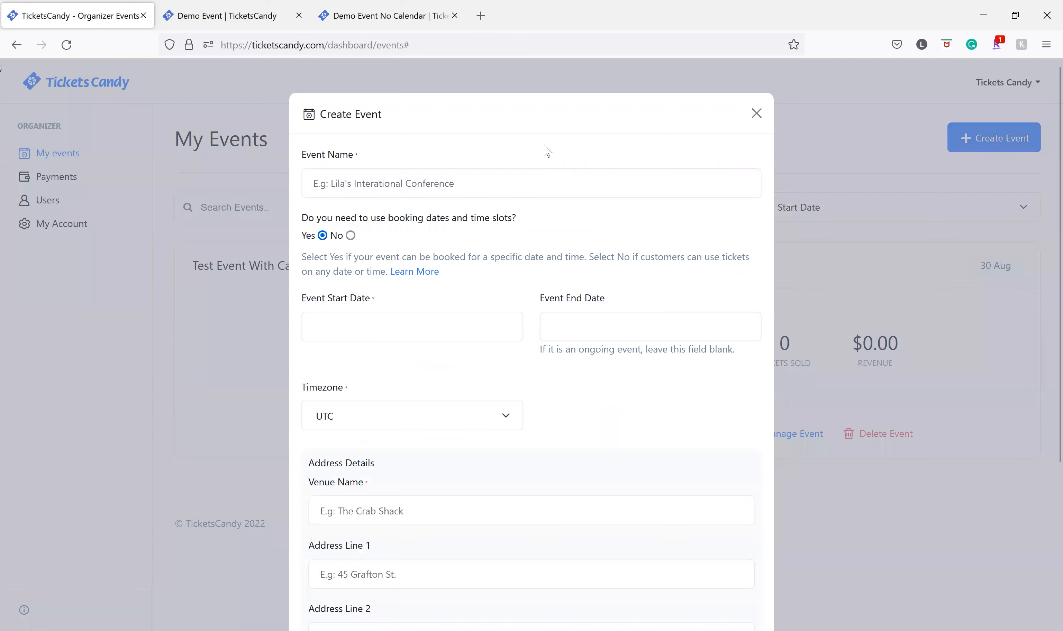
Enter "My First Event" as the event name in the new event form
{"action": "scroll", "coordinate": [522, 343], "scroll_direction": "down", "scroll_amount": 5}
{"action": "scroll", "coordinate": [505, 309], "scroll_direction": "up", "scroll_amount": 5}
{"action": "left_click", "coordinate": [356, 184]}
{"action": "type", "text": "My"}
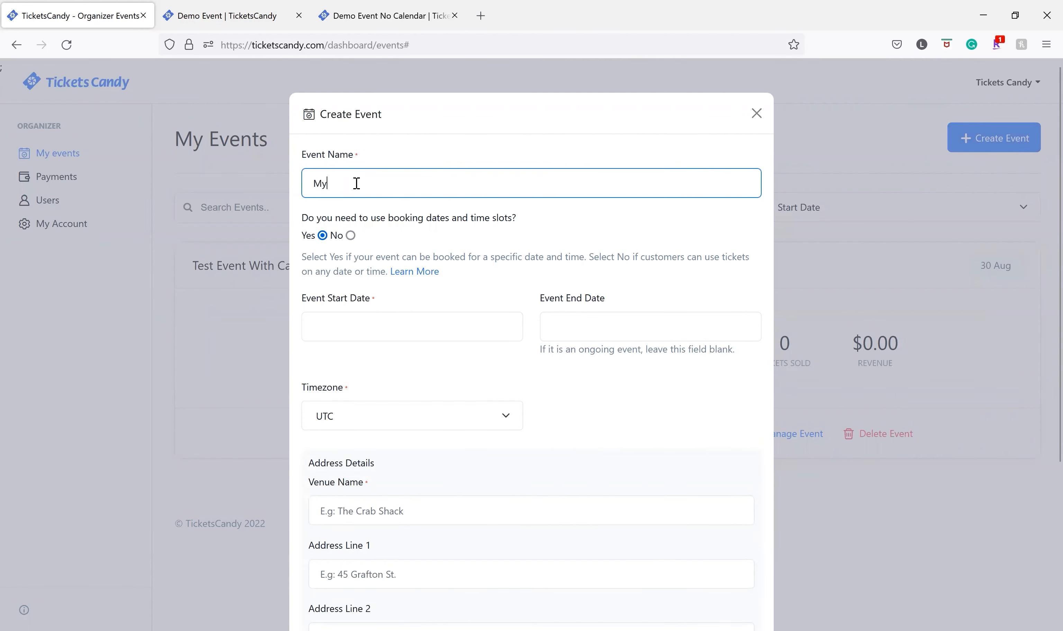
{"action": "type", "text": " First"}
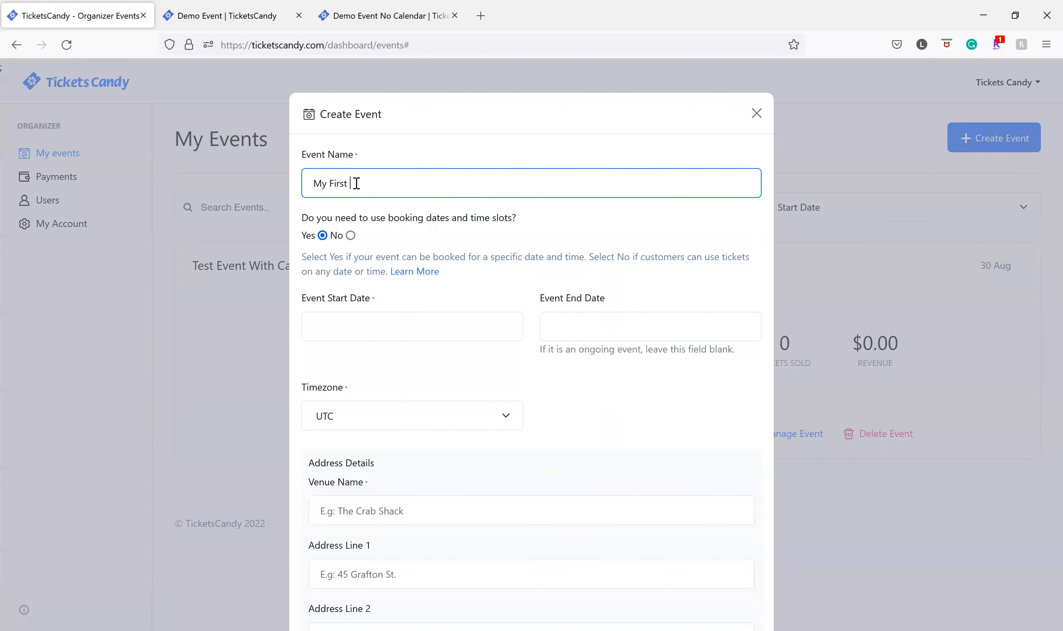
{"action": "type", "text": " Event"}
{"action": "left_click", "coordinate": [398, 218]}
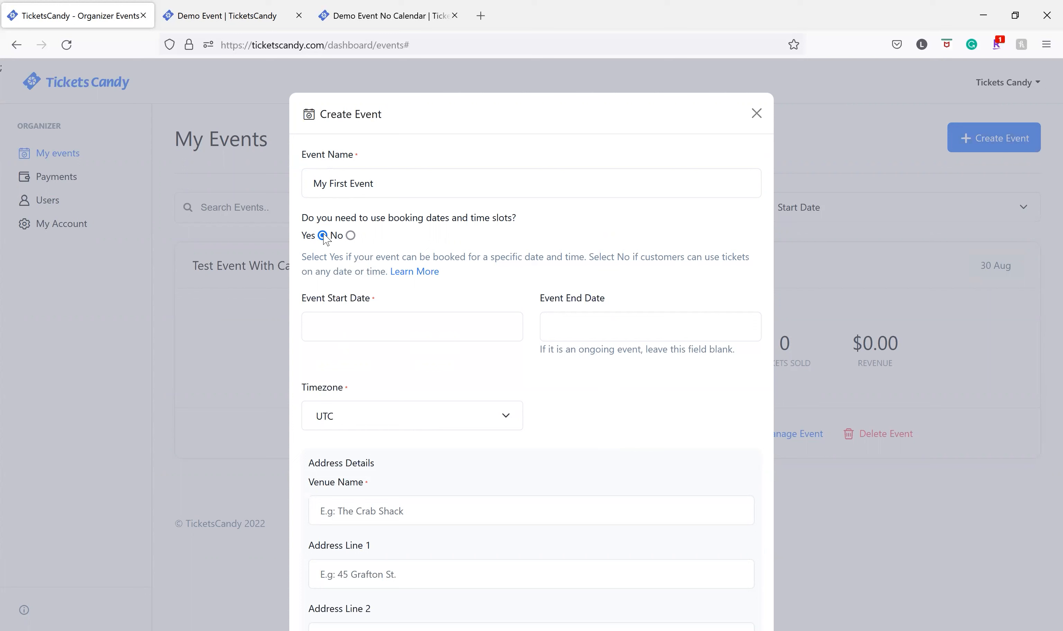
Try both booking date options, ending on Yes, and examine the booking calendar on the Demo Event checkout page
{"action": "left_click", "coordinate": [351, 235]}
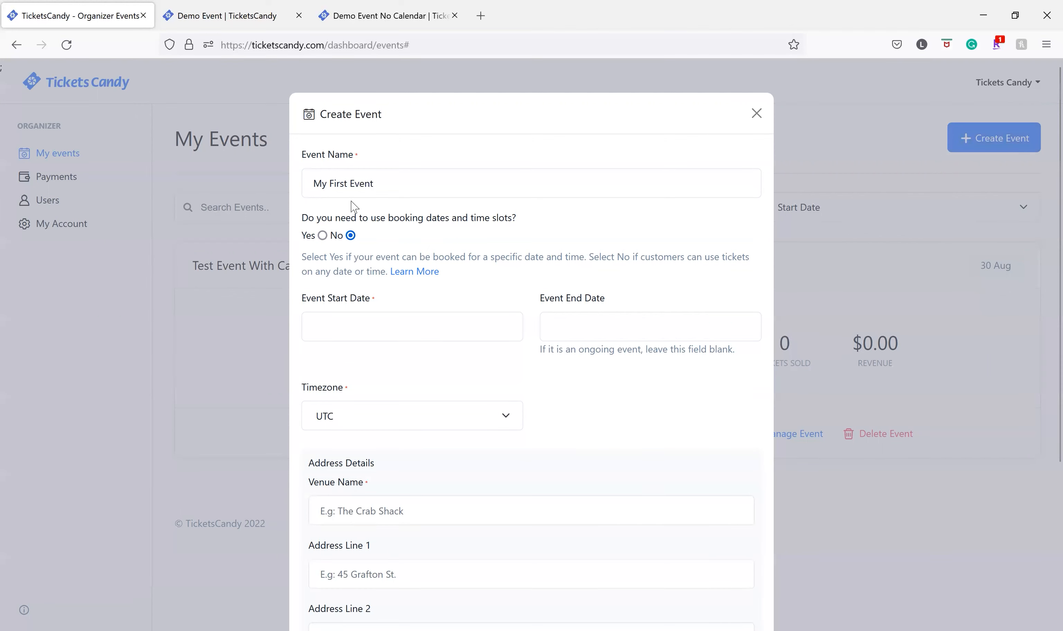
{"action": "left_click", "coordinate": [323, 236]}
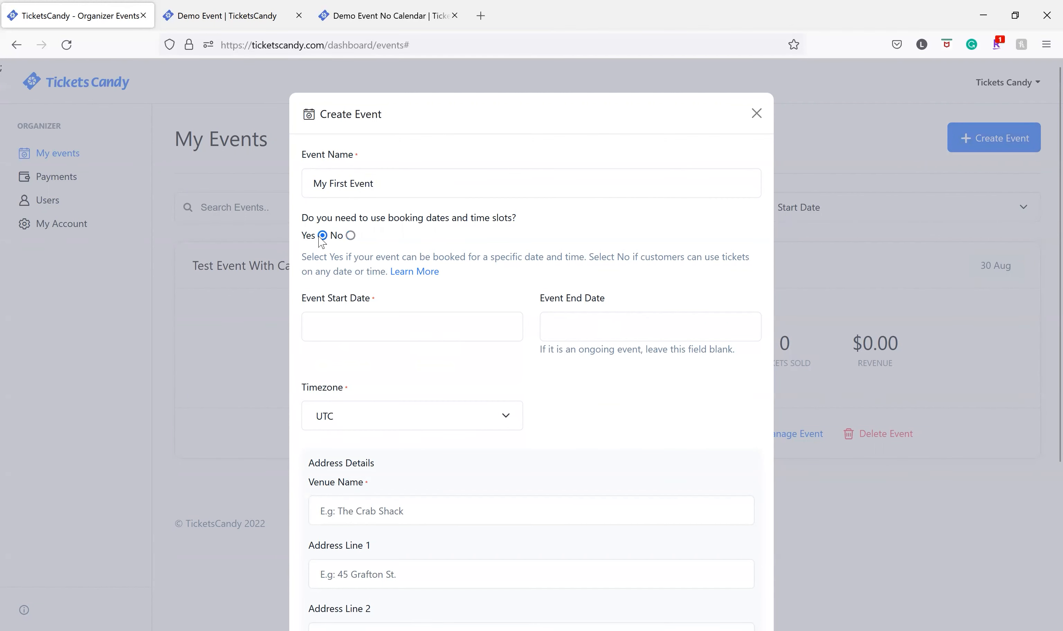
{"action": "left_click", "coordinate": [218, 13]}
{"action": "left_click", "coordinate": [820, 381]}
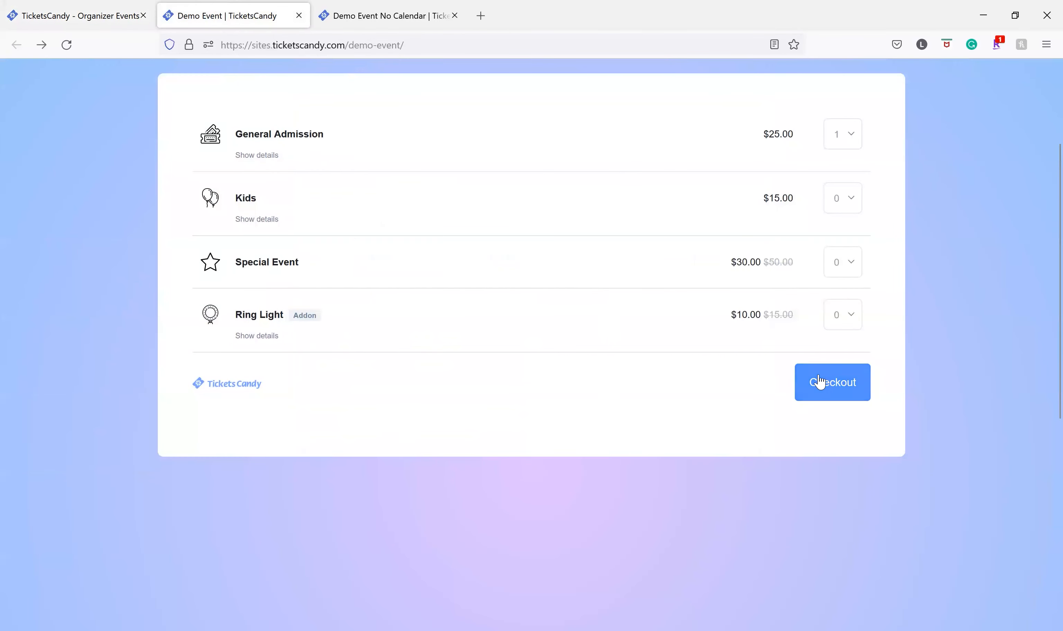
{"action": "scroll", "coordinate": [801, 371], "scroll_direction": "down", "scroll_amount": 5}
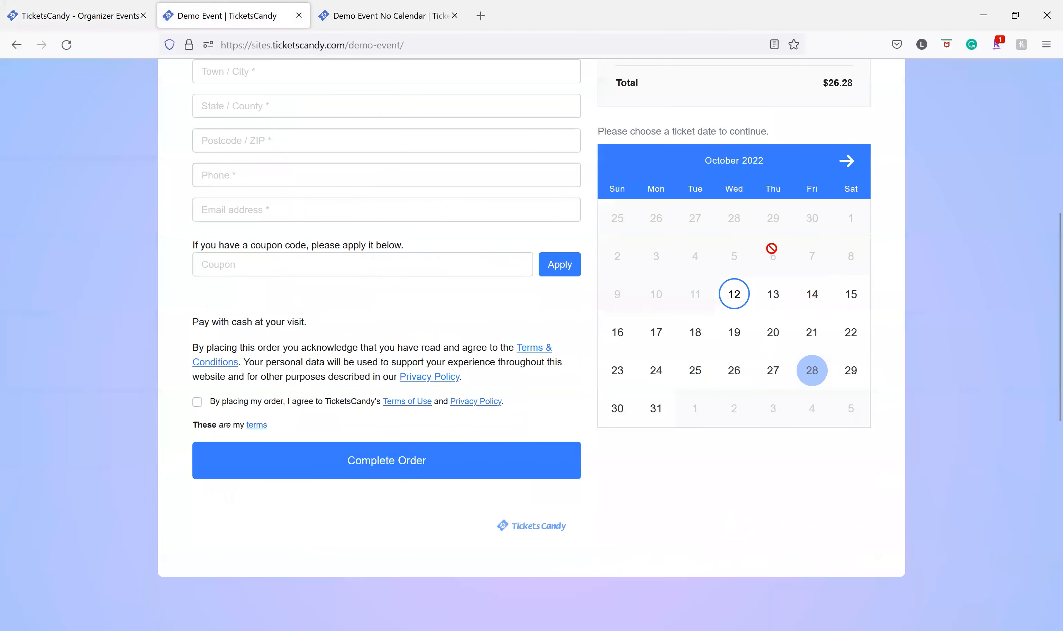
{"action": "left_click", "coordinate": [77, 16]}
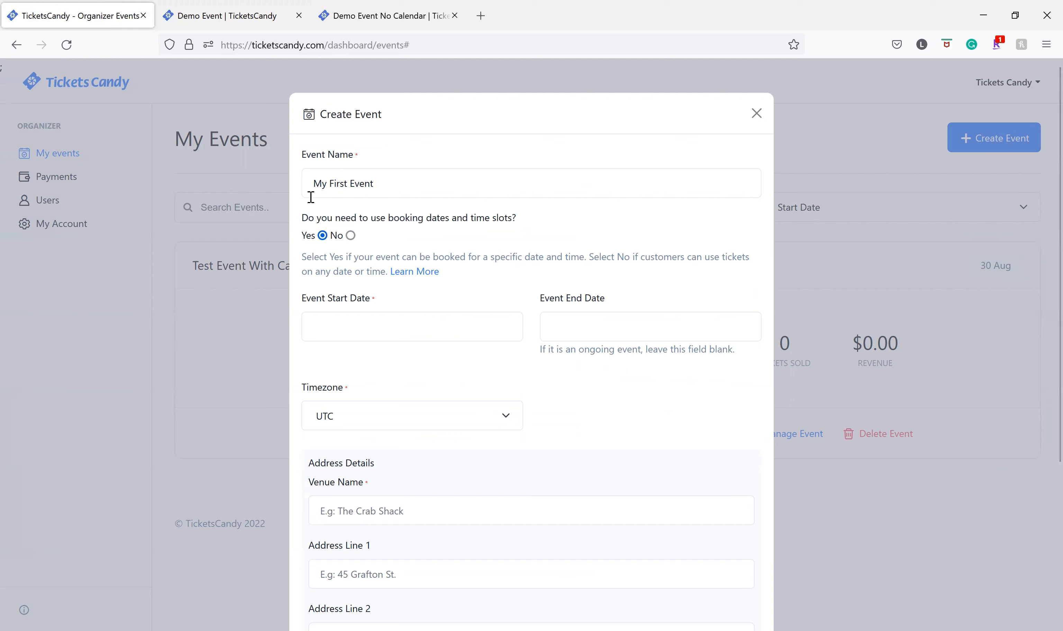
Set booking dates and time slots to No and examine the Demo Event No Calendar checkout page for comparison
{"action": "left_click", "coordinate": [352, 236]}
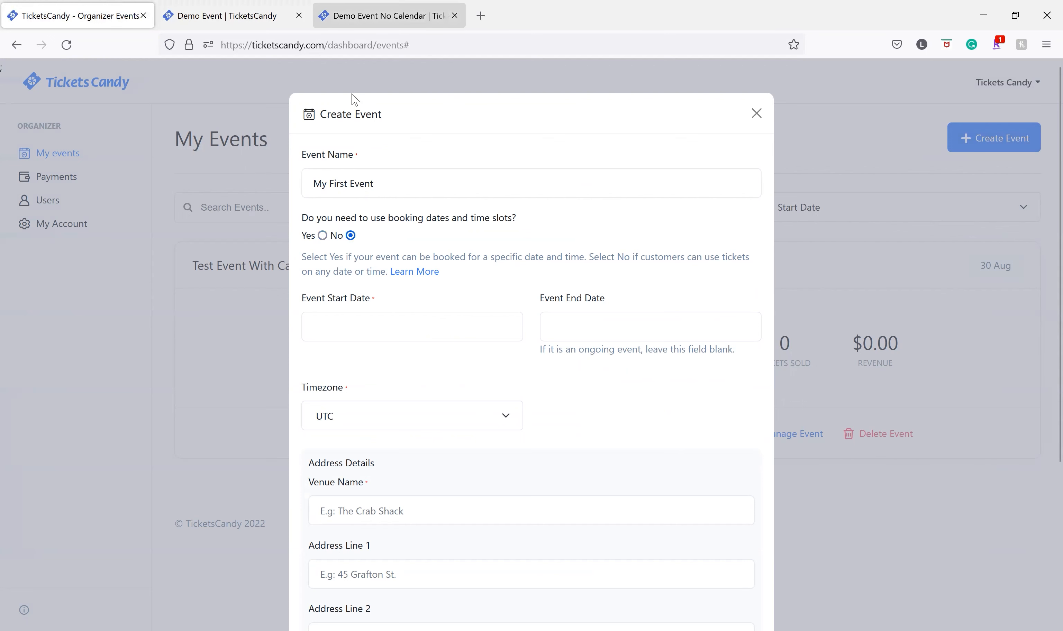
{"action": "left_click", "coordinate": [358, 16]}
{"action": "left_click", "coordinate": [826, 394]}
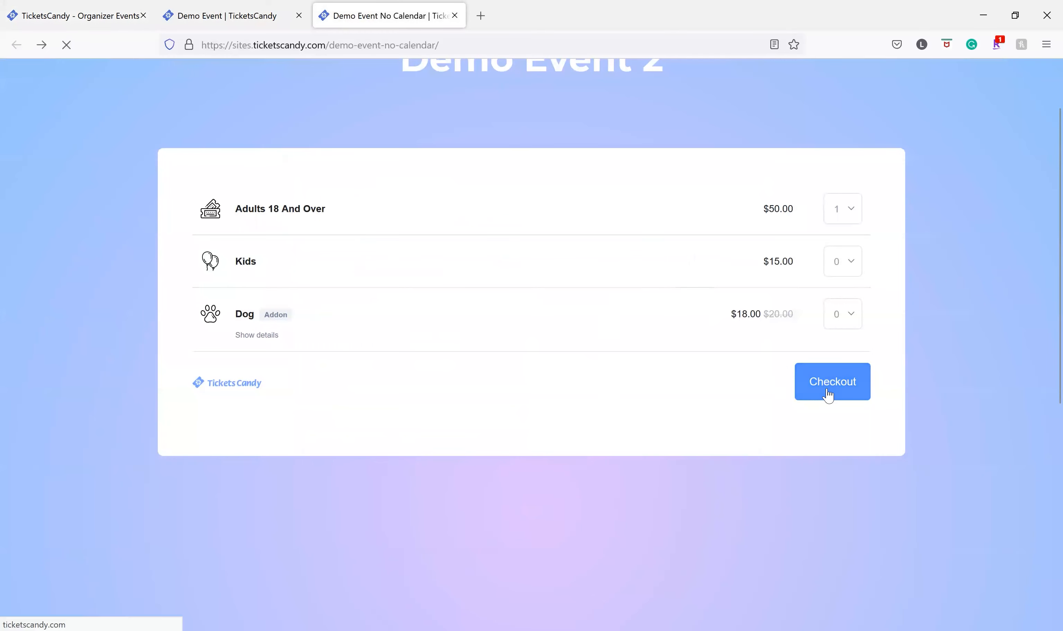
{"action": "scroll", "coordinate": [826, 394], "scroll_direction": "down", "scroll_amount": 5}
{"action": "scroll", "coordinate": [805, 370], "scroll_direction": "down", "scroll_amount": 1}
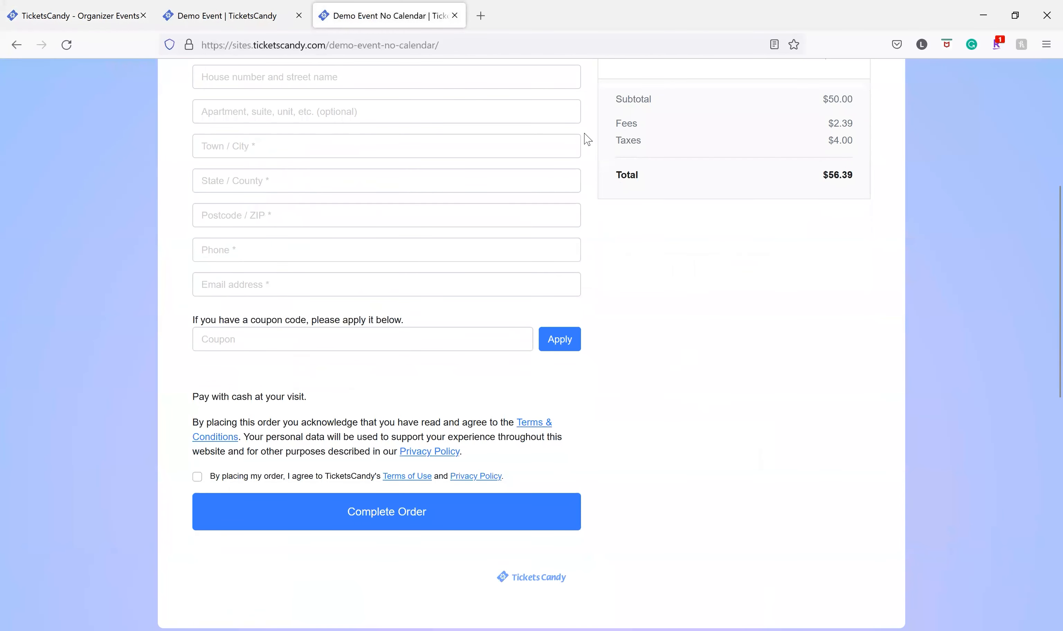
{"action": "left_click", "coordinate": [78, 7]}
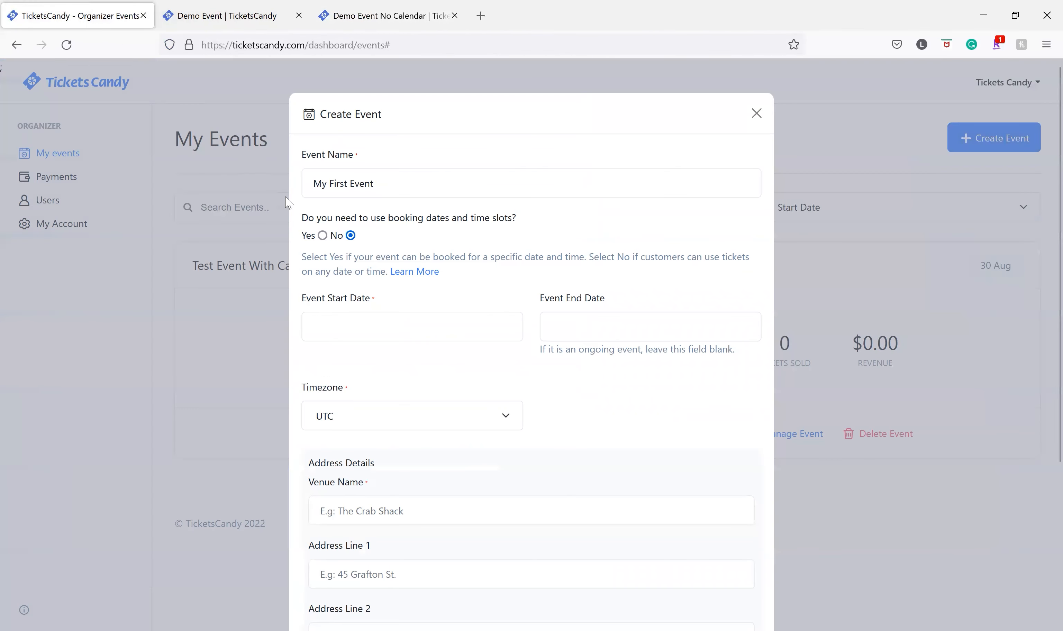
Set booking dates and time slots to Yes and check the selectable October dates in the Demo Event checkout calendar
{"action": "left_click", "coordinate": [322, 235]}
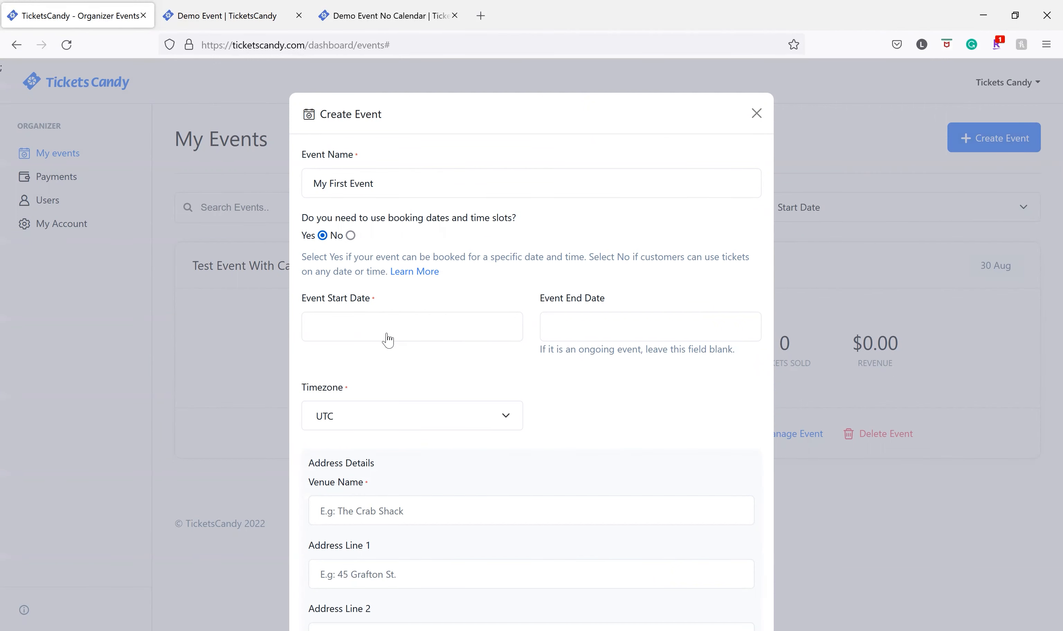
{"action": "left_click", "coordinate": [254, 9]}
{"action": "left_click", "coordinate": [695, 332]}
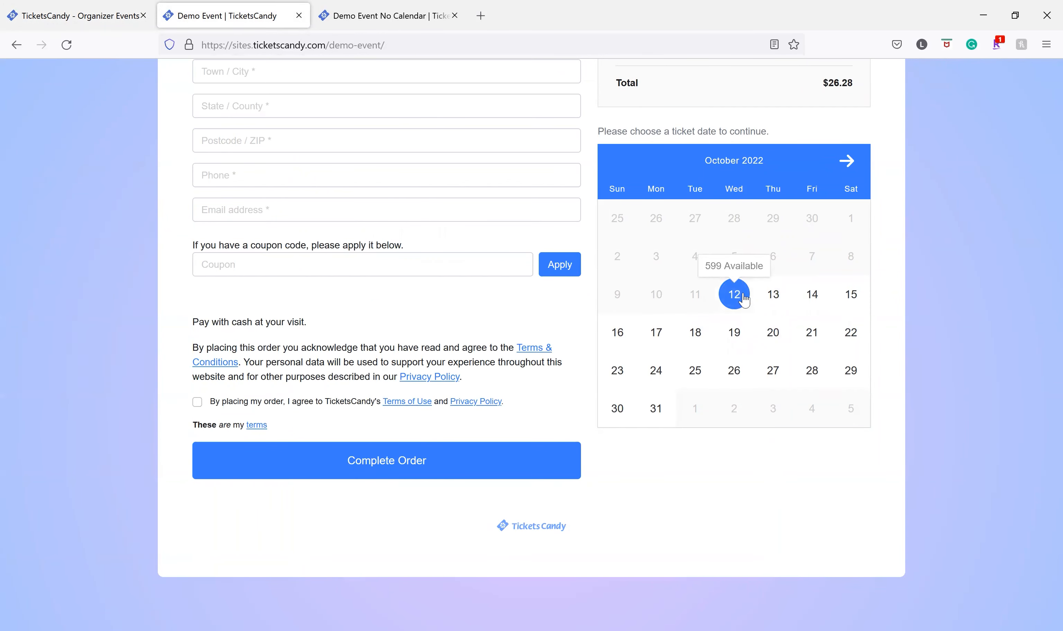
{"action": "left_click", "coordinate": [147, 5]}
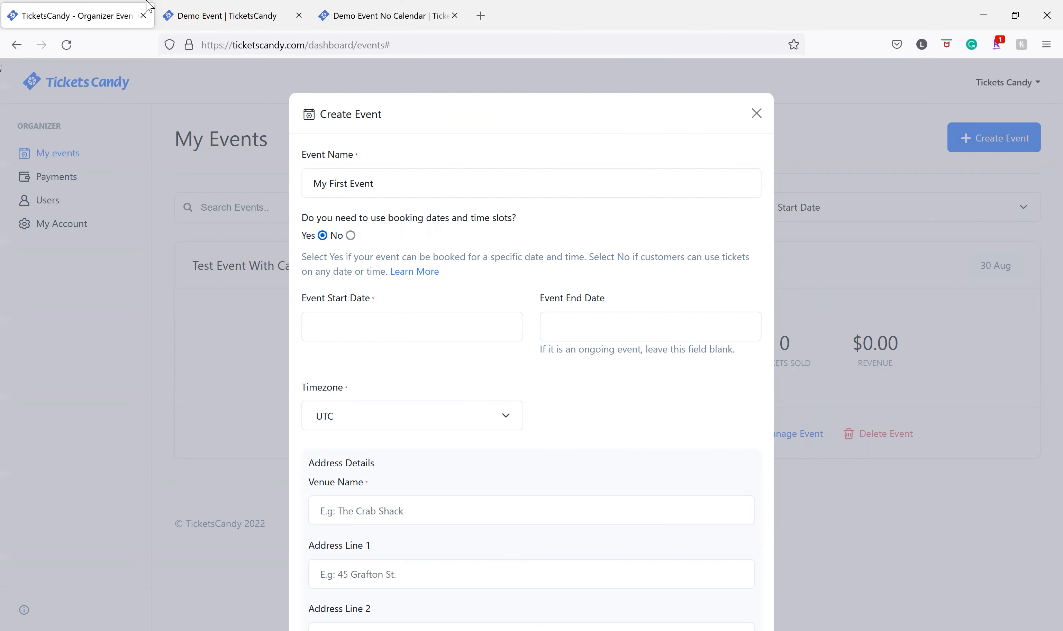
{"action": "left_click", "coordinate": [364, 336]}
{"action": "left_click", "coordinate": [444, 415]}
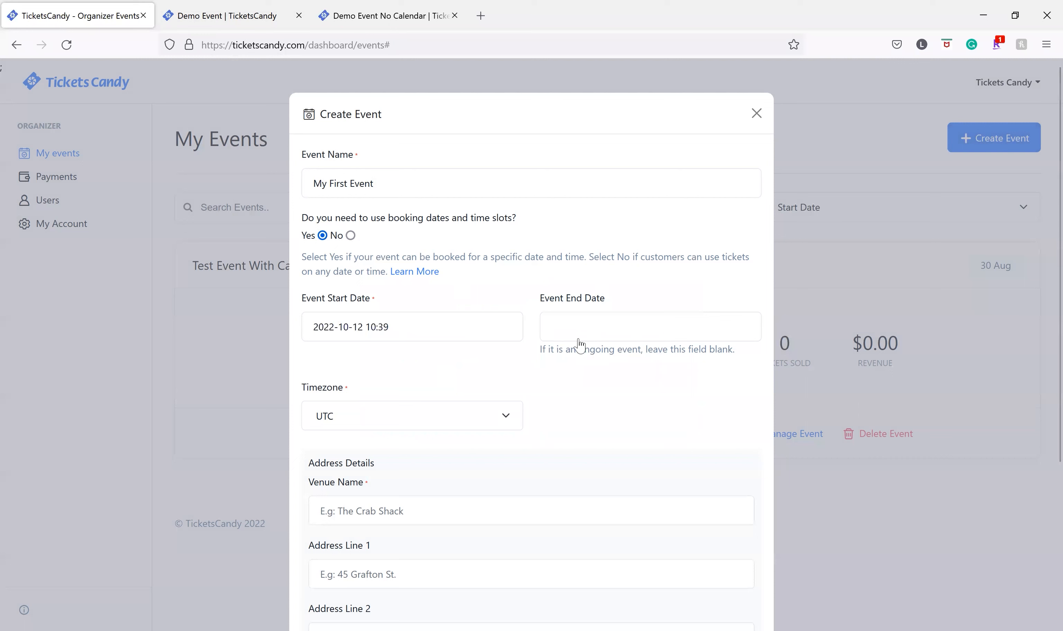
Browse the Demo Event booking calendar forward to December 2022 and back to October, and return to the event form
{"action": "left_click", "coordinate": [224, 7]}
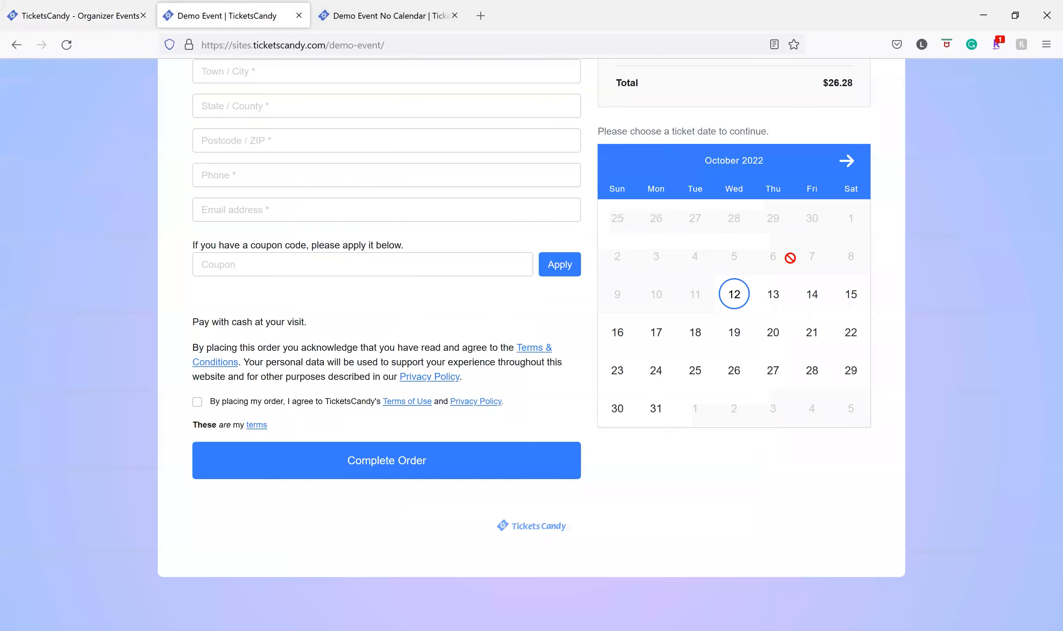
{"action": "left_click", "coordinate": [843, 169]}
{"action": "left_click", "coordinate": [843, 168]}
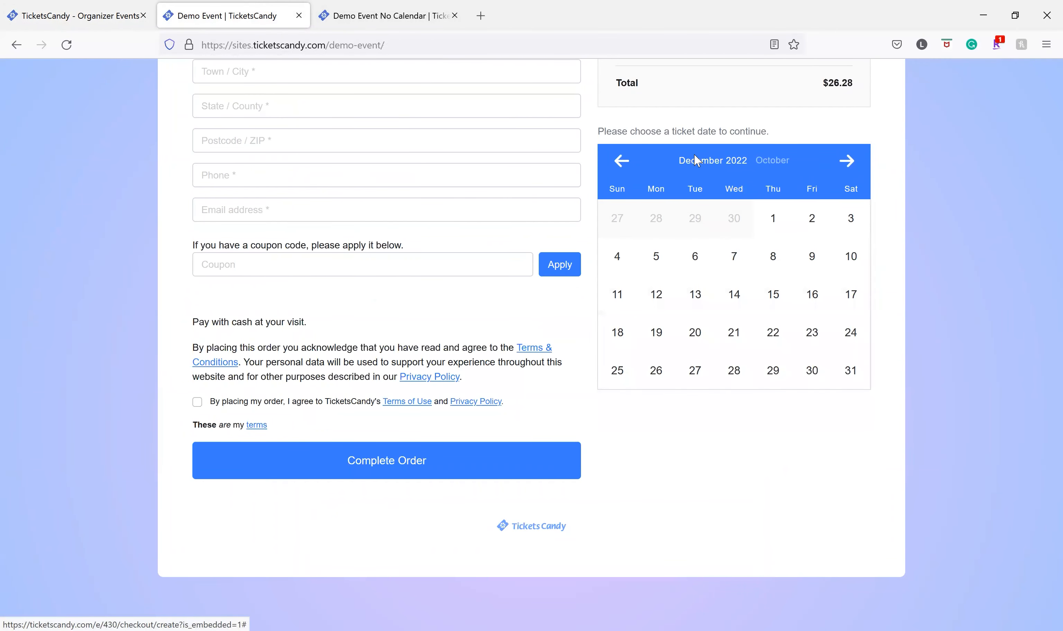
{"action": "left_click", "coordinate": [623, 163]}
{"action": "left_click", "coordinate": [627, 160]}
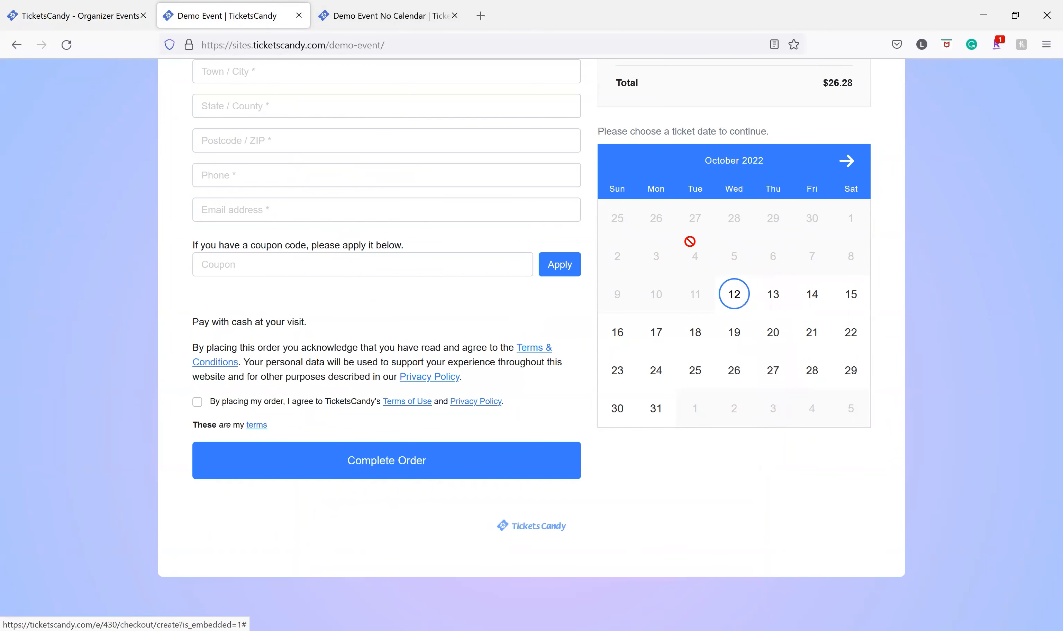
{"action": "left_click", "coordinate": [92, 4]}
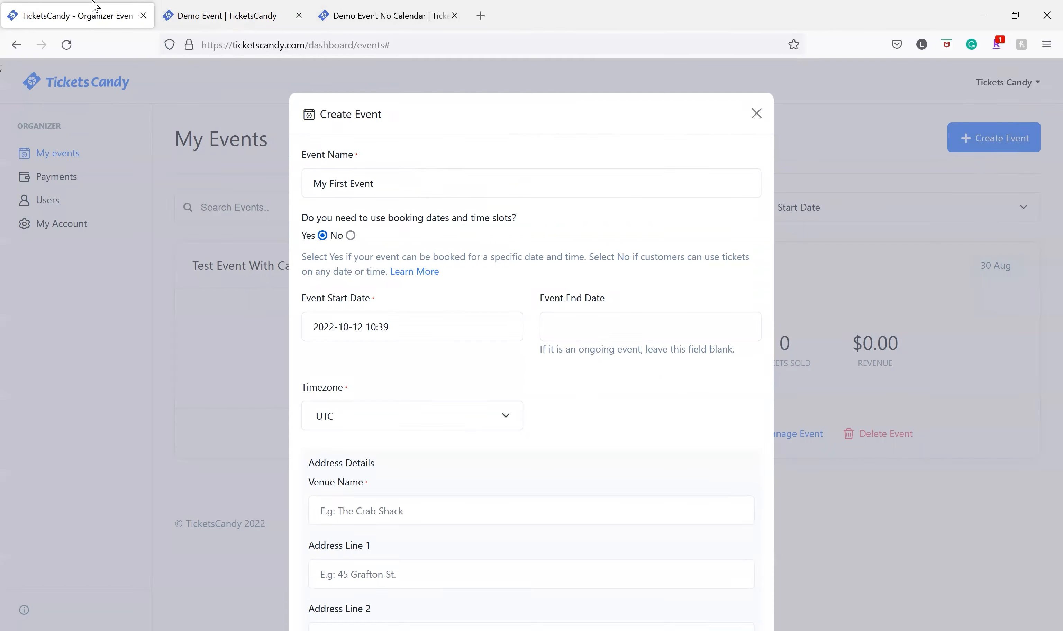
Review the available timezones for the event and keep UTC
{"action": "scroll", "coordinate": [398, 300], "scroll_direction": "down", "scroll_amount": 2}
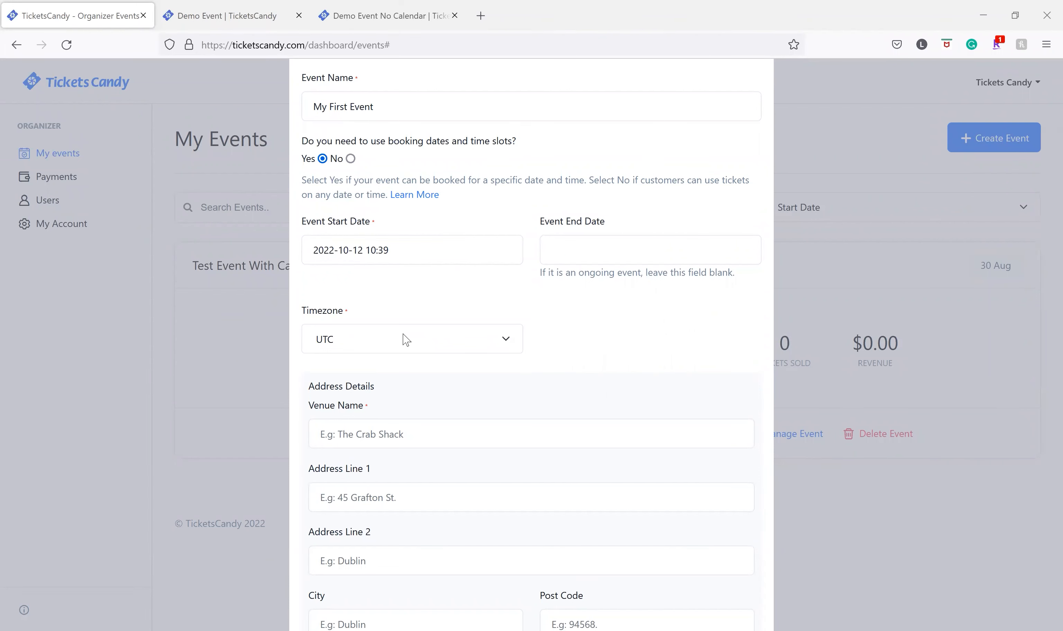
{"action": "left_click", "coordinate": [402, 350]}
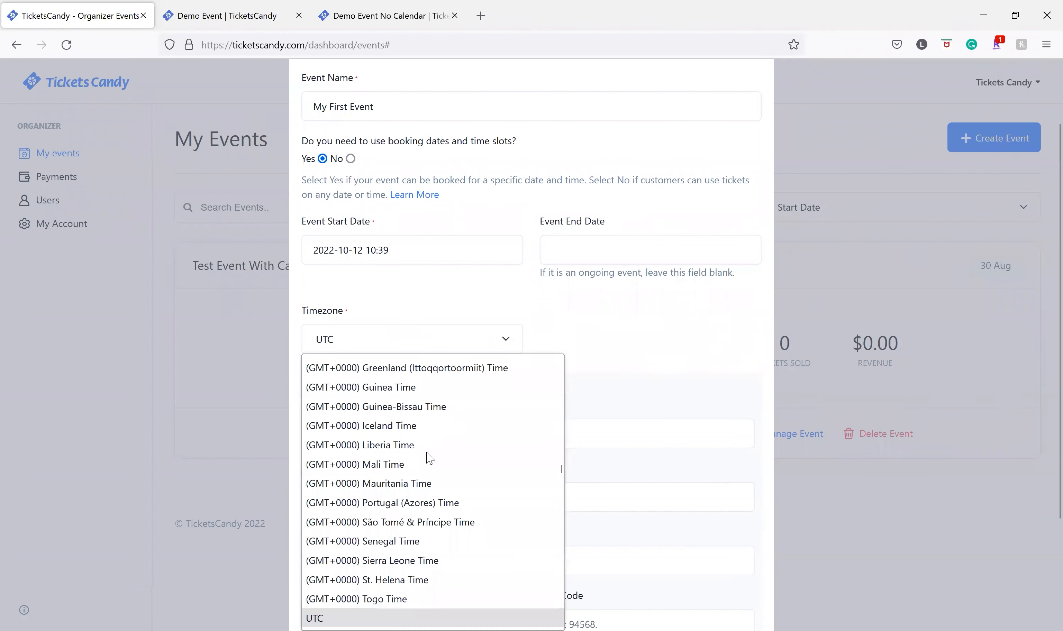
{"action": "left_click", "coordinate": [546, 325]}
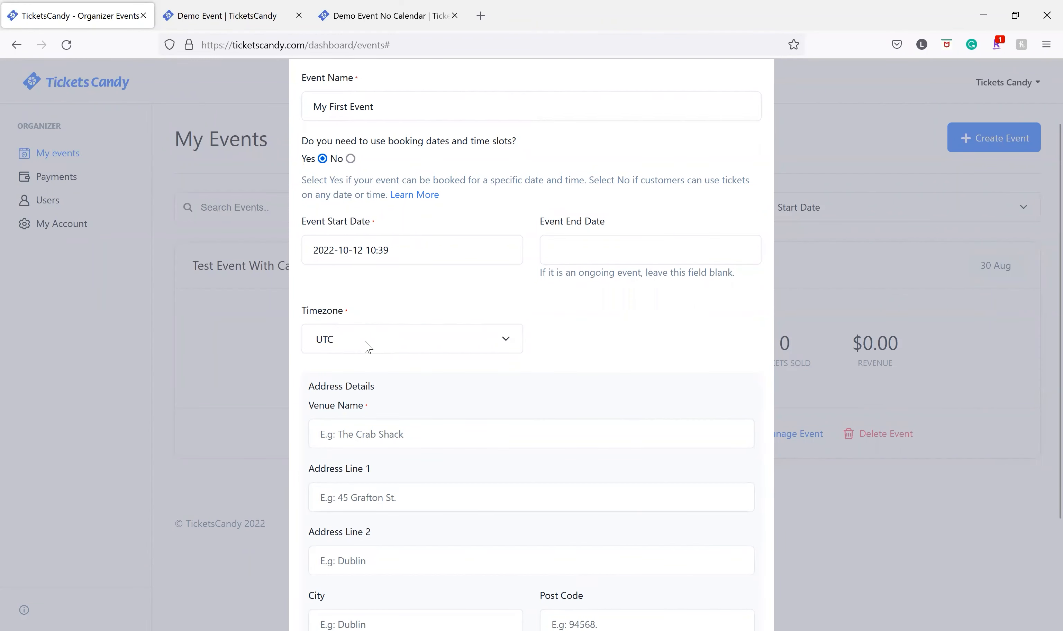
Examine the time slots offered for October 12, 2022 on the Demo Event checkout page and return to the event form
{"action": "left_click", "coordinate": [255, 16]}
{"action": "left_click", "coordinate": [652, 189]}
{"action": "left_click", "coordinate": [733, 146]}
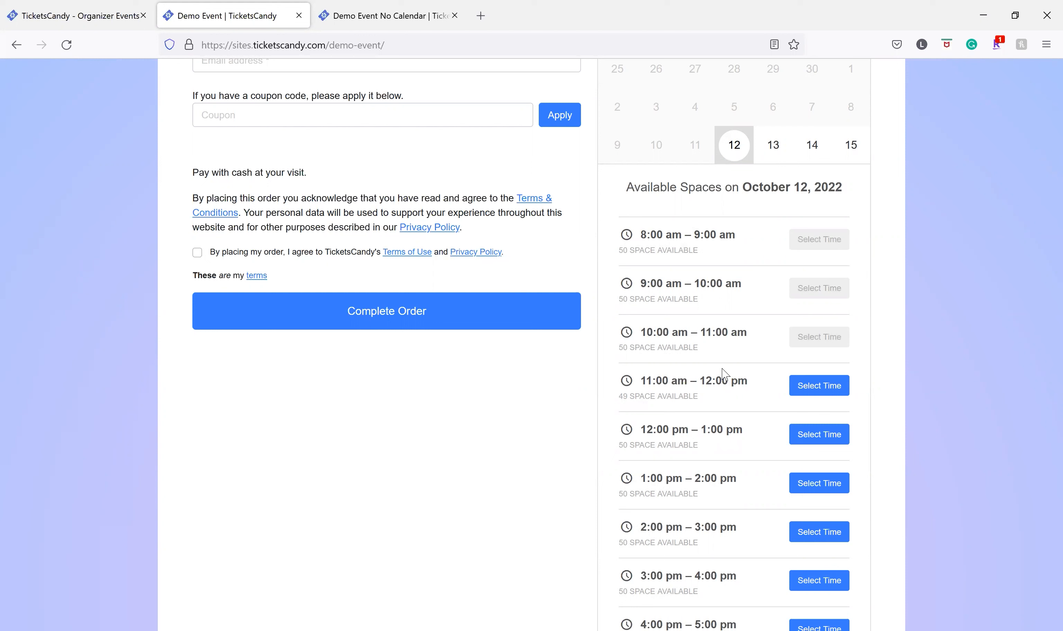
{"action": "left_click", "coordinate": [108, 12]}
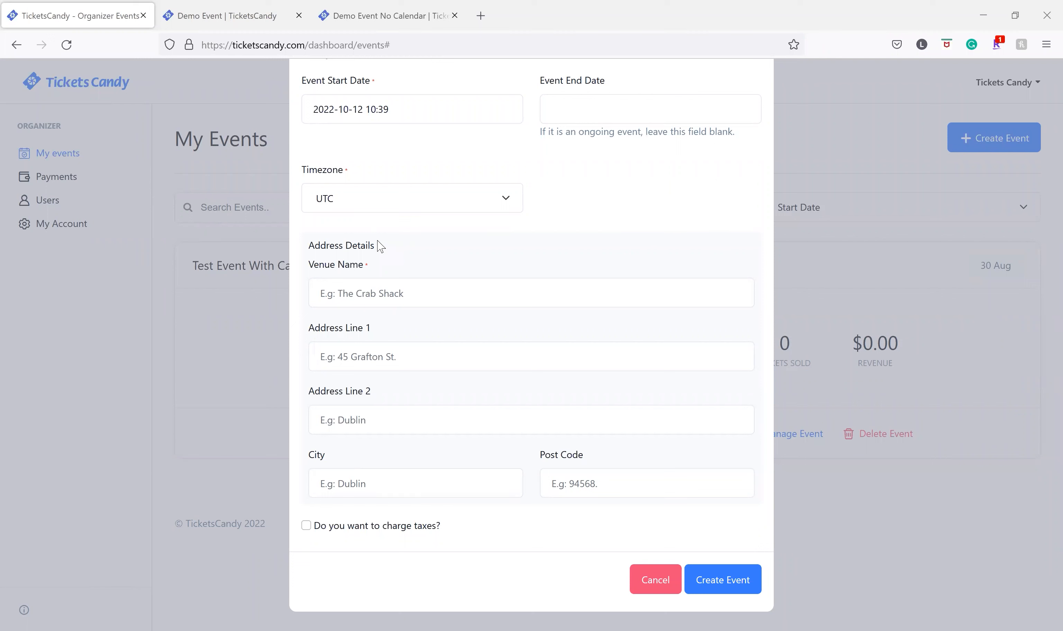
Enter "venue" as the venue name in the event's address details
{"action": "left_click", "coordinate": [370, 297]}
{"action": "type", "text": "venue"}
{"action": "left_click", "coordinate": [502, 510]}
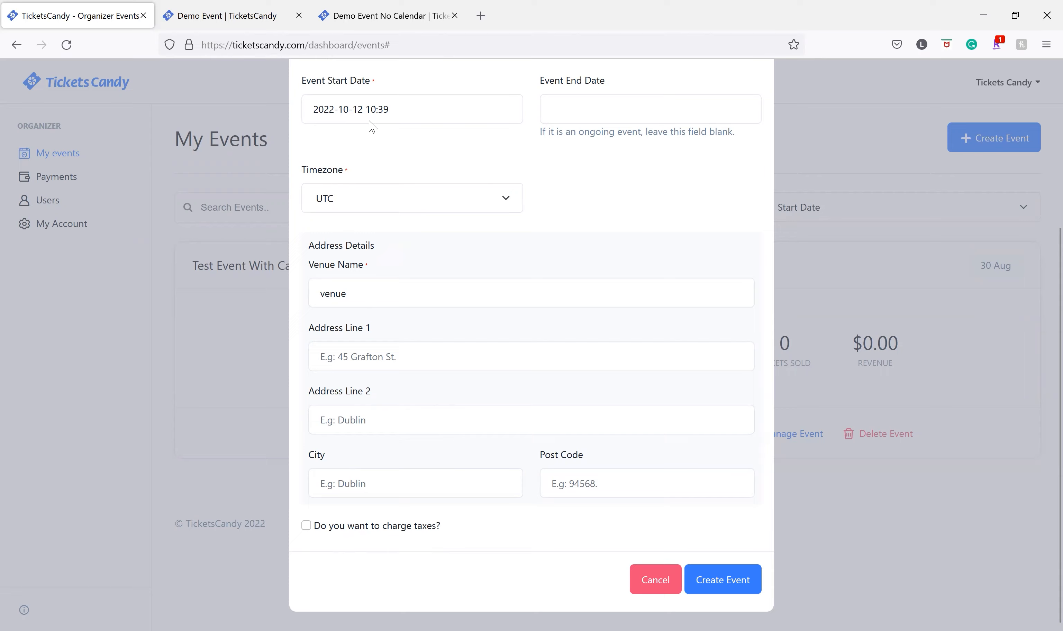
Examine the order summary on the Demo Event checkout page and return to the event form
{"action": "left_click", "coordinate": [224, 15]}
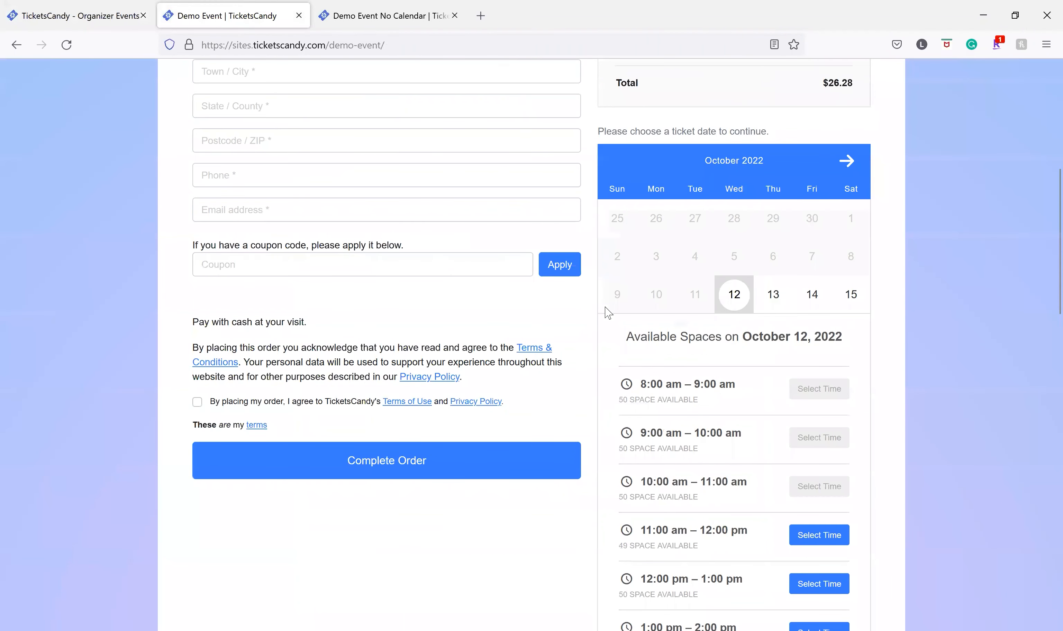
{"action": "scroll", "coordinate": [606, 307], "scroll_direction": "up", "scroll_amount": 6}
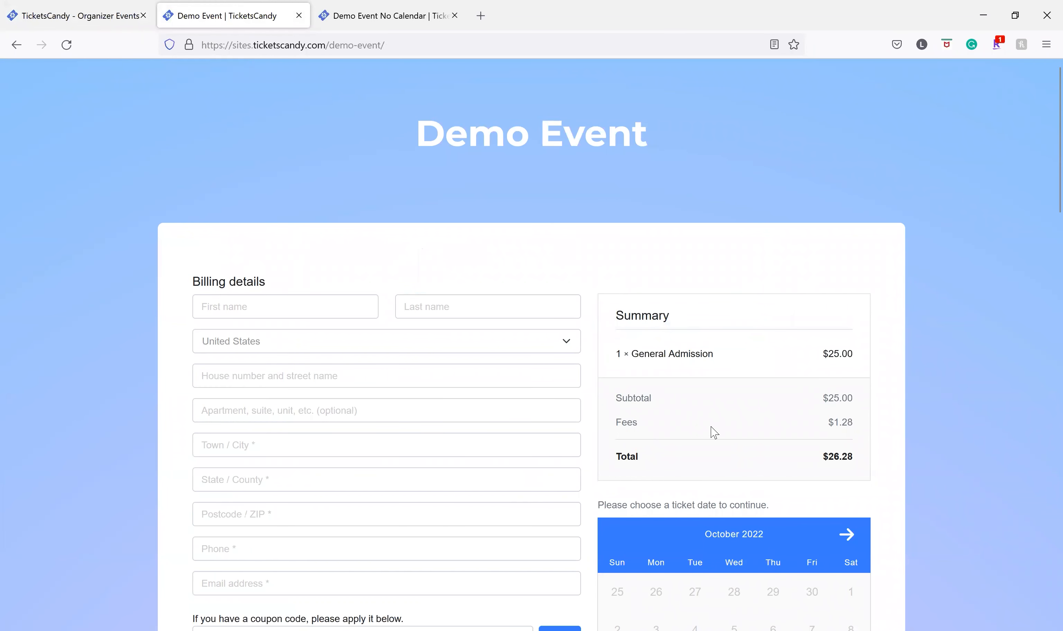
{"action": "left_click", "coordinate": [126, 6]}
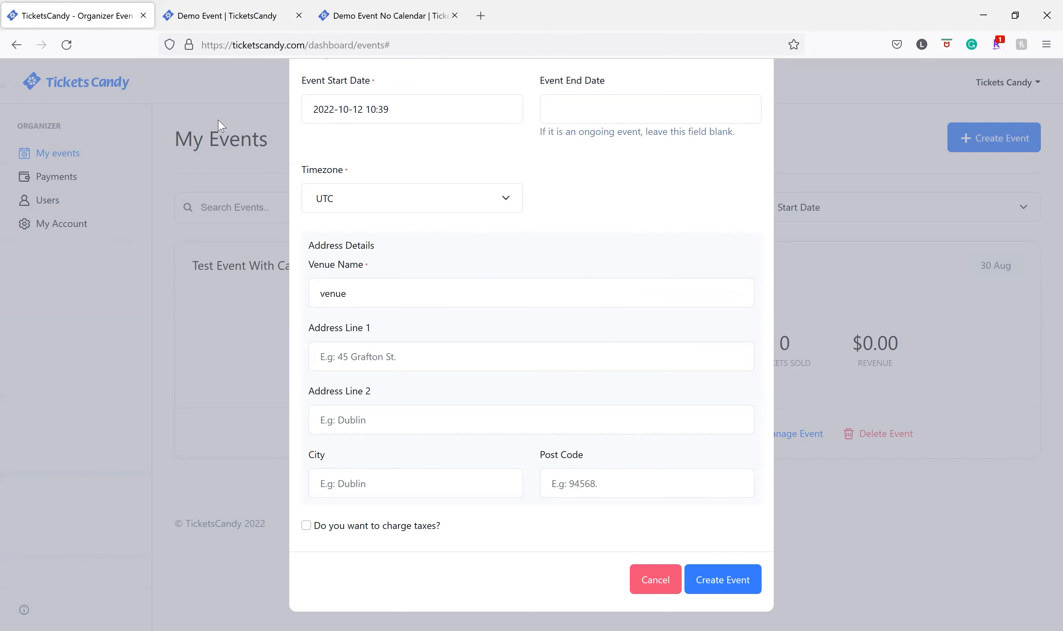
Enable charging taxes for the event and set the tax rate to 8
{"action": "left_click", "coordinate": [307, 528]}
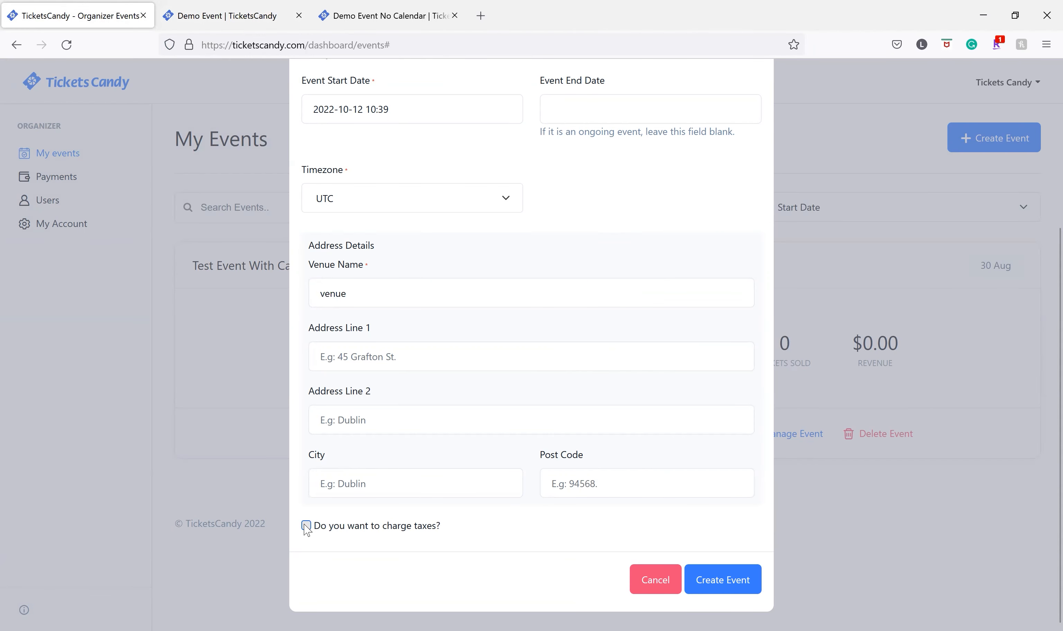
{"action": "left_click", "coordinate": [332, 585]}
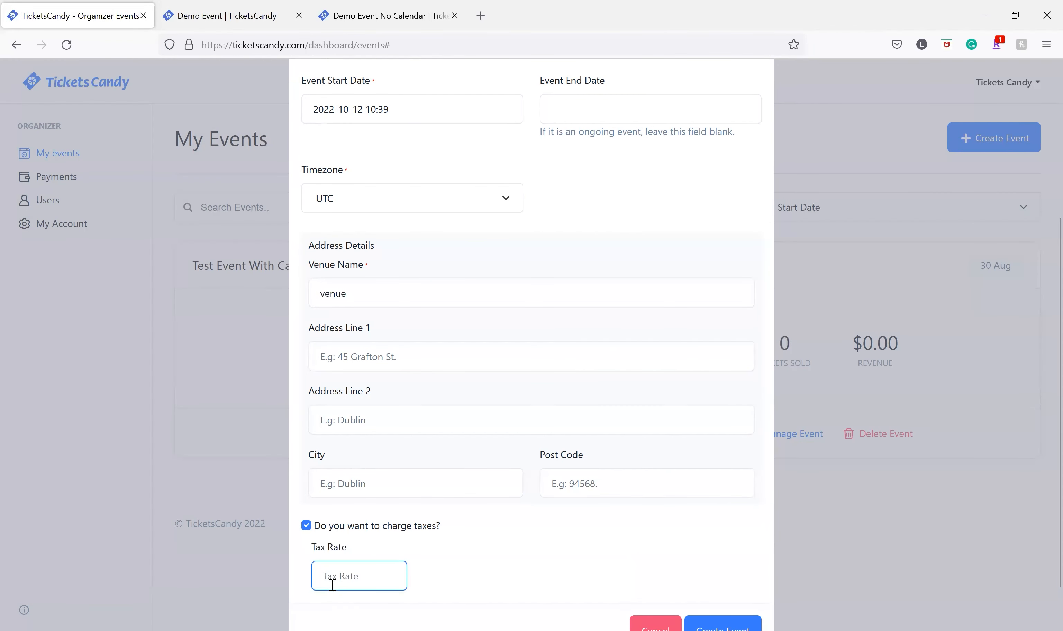
{"action": "type", "text": "8"}
{"action": "left_click", "coordinate": [435, 578]}
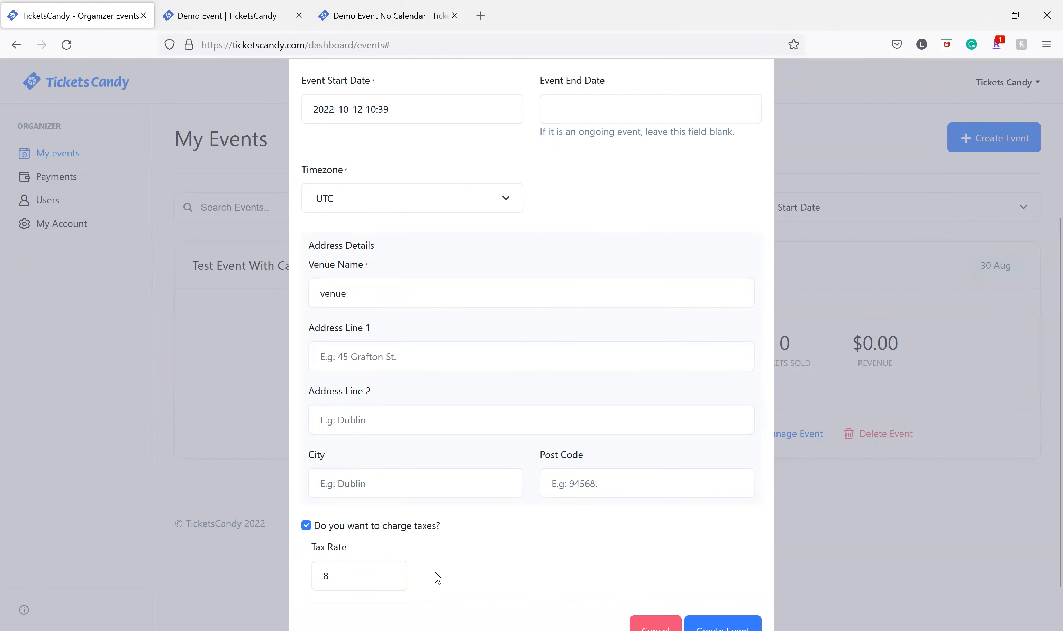
Examine how taxes appear in the Demo Event No Calendar order summary, and return to review the event form
{"action": "left_click", "coordinate": [354, 6]}
{"action": "scroll", "coordinate": [755, 330], "scroll_direction": "up", "scroll_amount": 5}
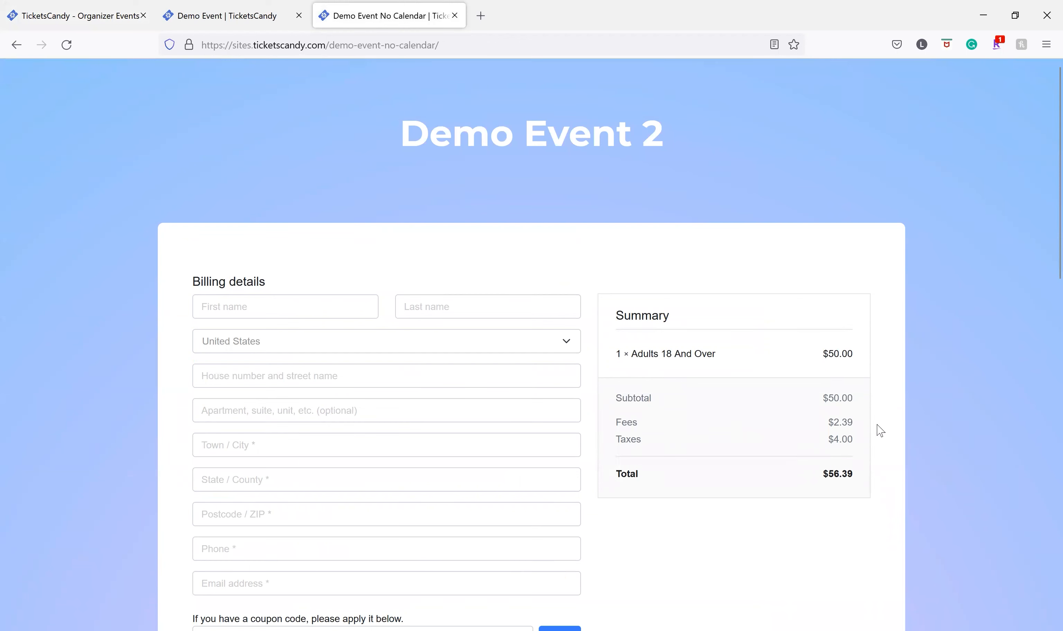
{"action": "left_click", "coordinate": [78, 16]}
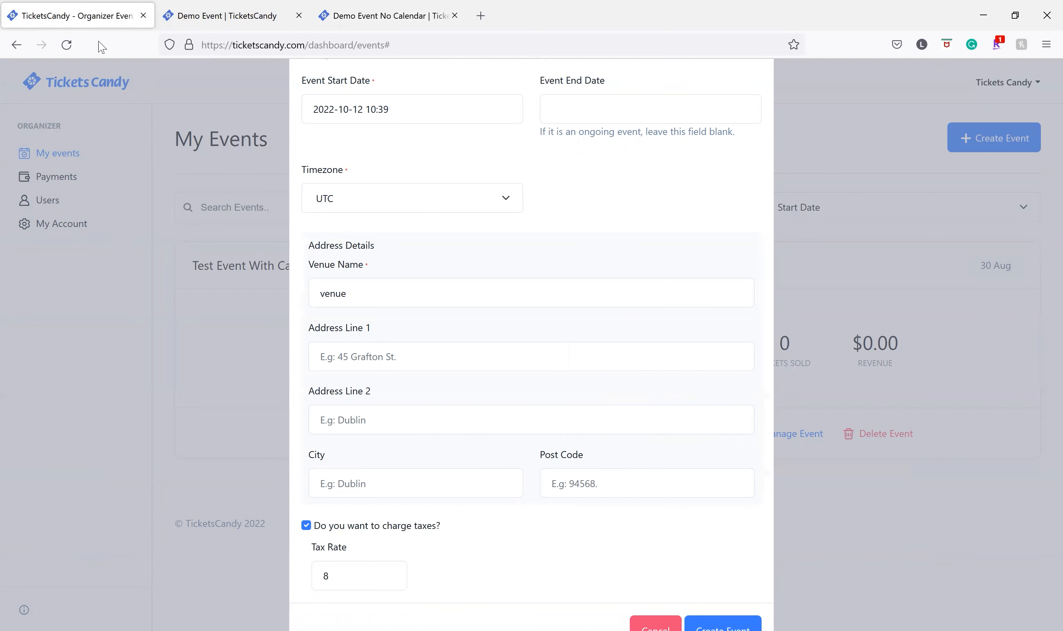
{"action": "scroll", "coordinate": [508, 509], "scroll_direction": "up", "scroll_amount": 5}
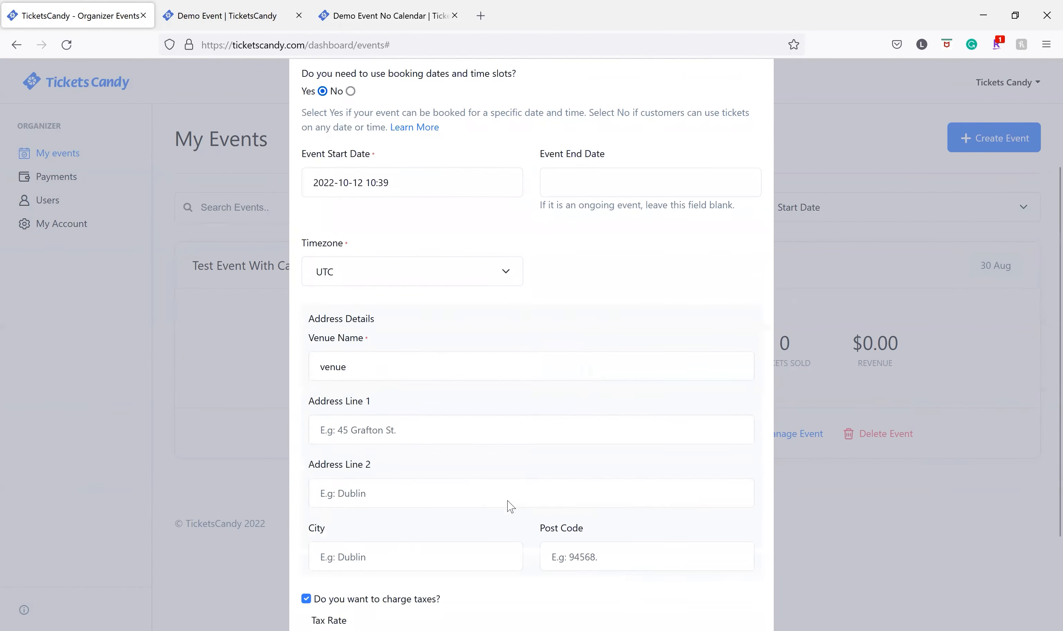
Finish creating the event and open the My First Event dashboard from the events list
{"action": "scroll", "coordinate": [703, 586], "scroll_direction": "down", "scroll_amount": 3}
{"action": "scroll", "coordinate": [703, 586], "scroll_direction": "down", "scroll_amount": 2}
{"action": "left_click", "coordinate": [731, 588]}
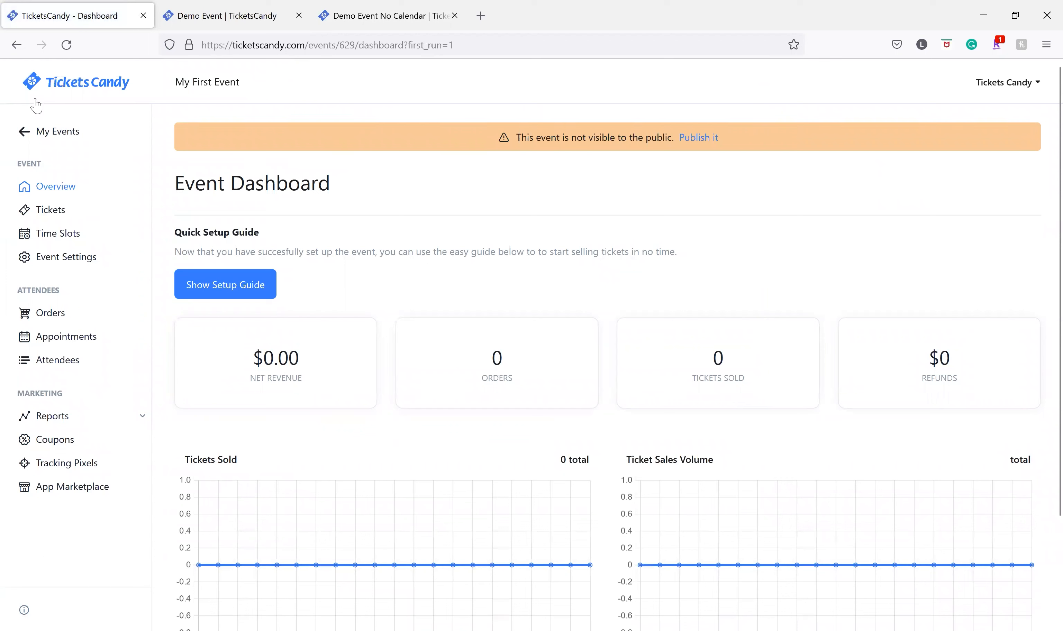
{"action": "left_click", "coordinate": [66, 135]}
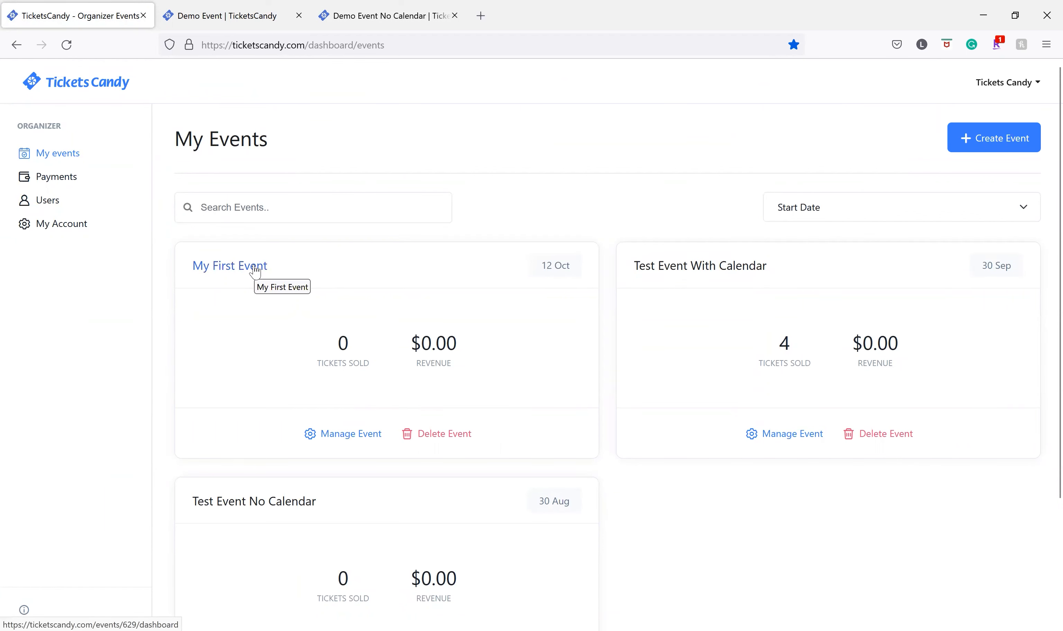
{"action": "left_click", "coordinate": [322, 433]}
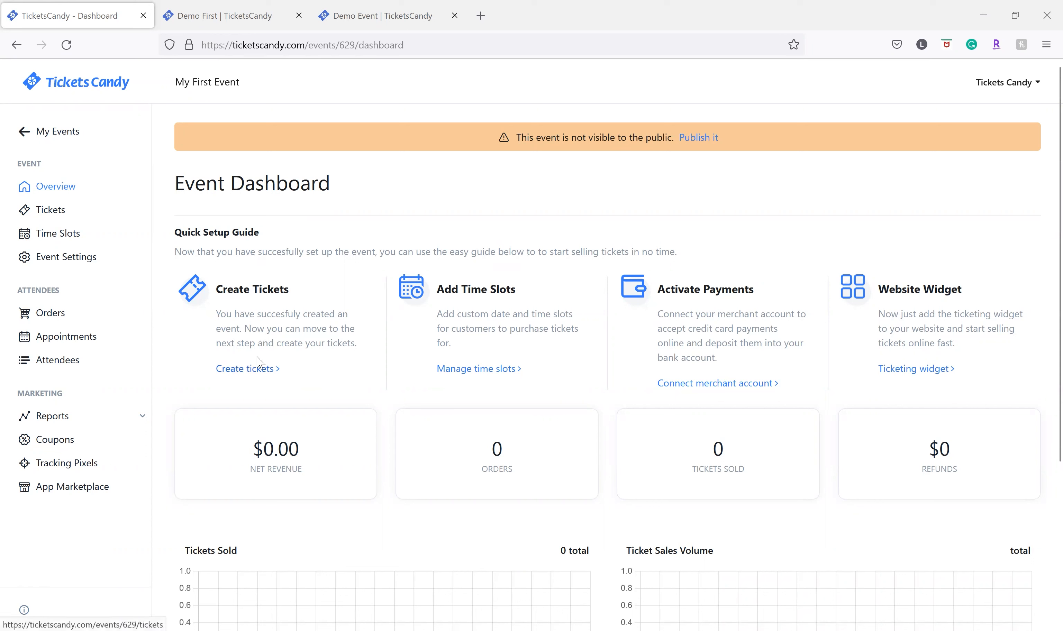
Start a new ticket for My First Event and name it General Admission
{"action": "left_click", "coordinate": [63, 212]}
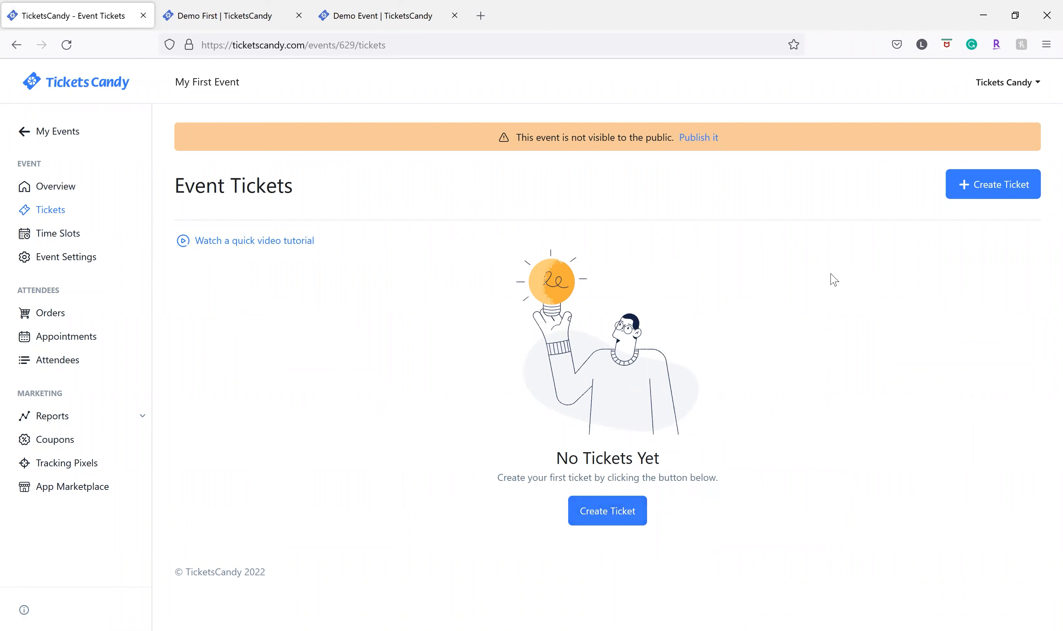
{"action": "left_click", "coordinate": [978, 186]}
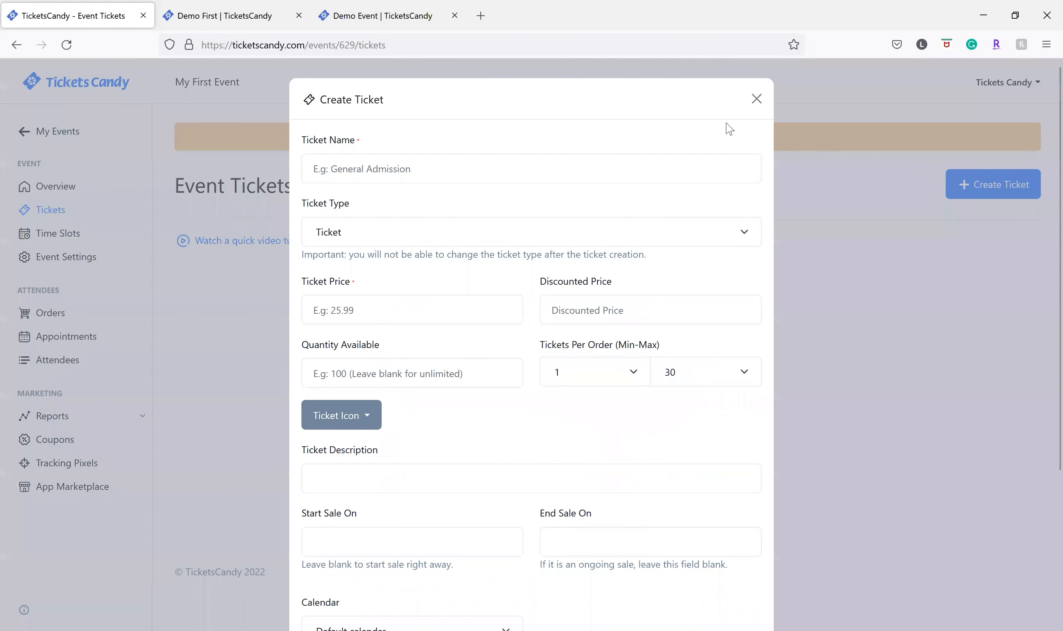
{"action": "left_click", "coordinate": [377, 167]}
{"action": "type", "text": "ge"}
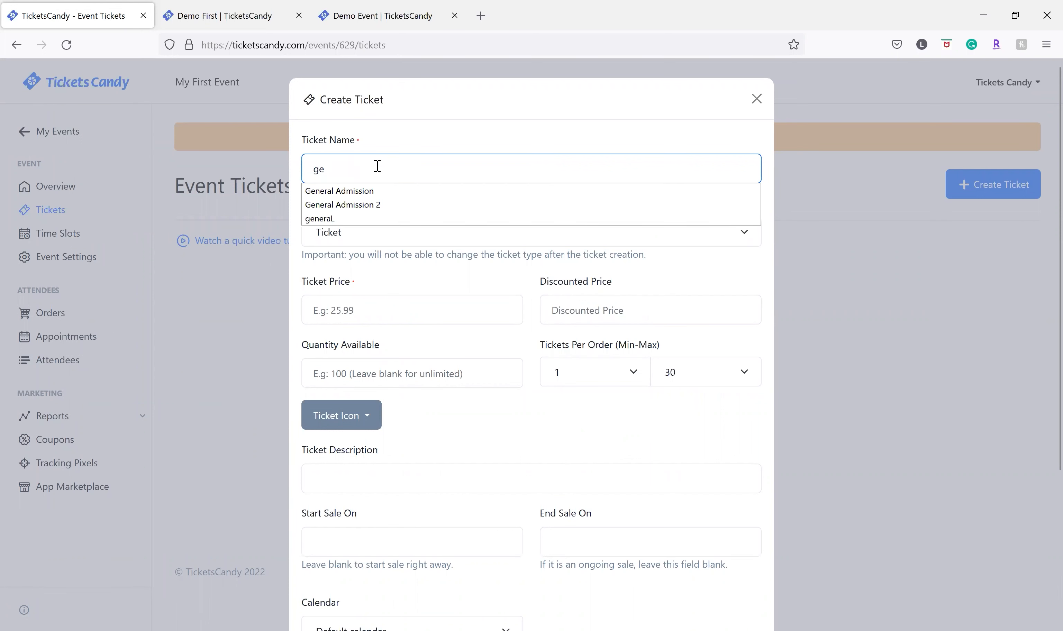
{"action": "left_click", "coordinate": [374, 193]}
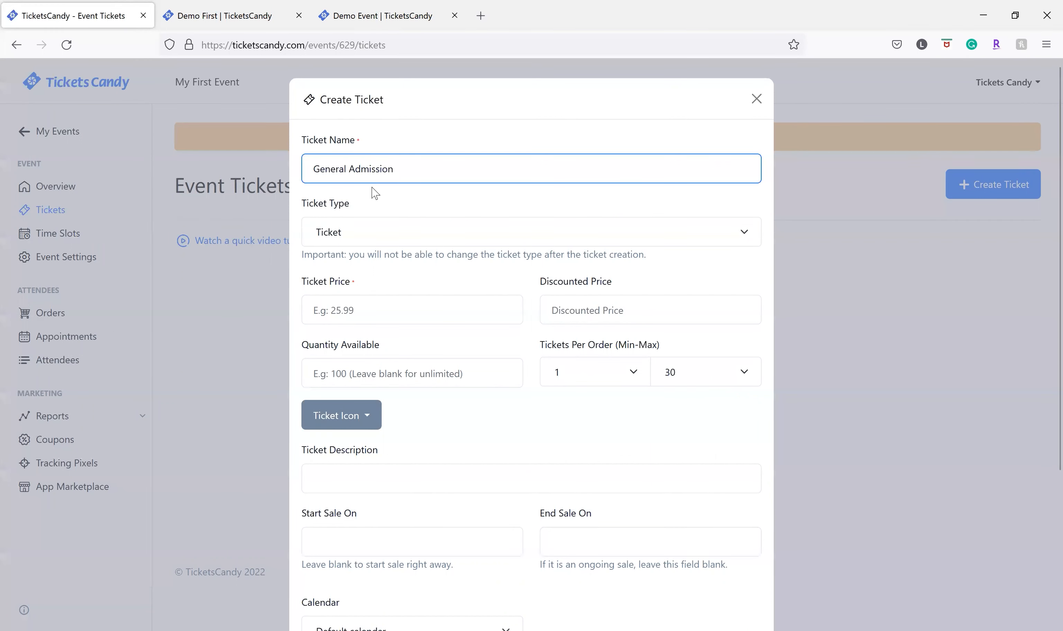
Set the ticket type to Ticket and the ticket price to 25
{"action": "left_click", "coordinate": [383, 239]}
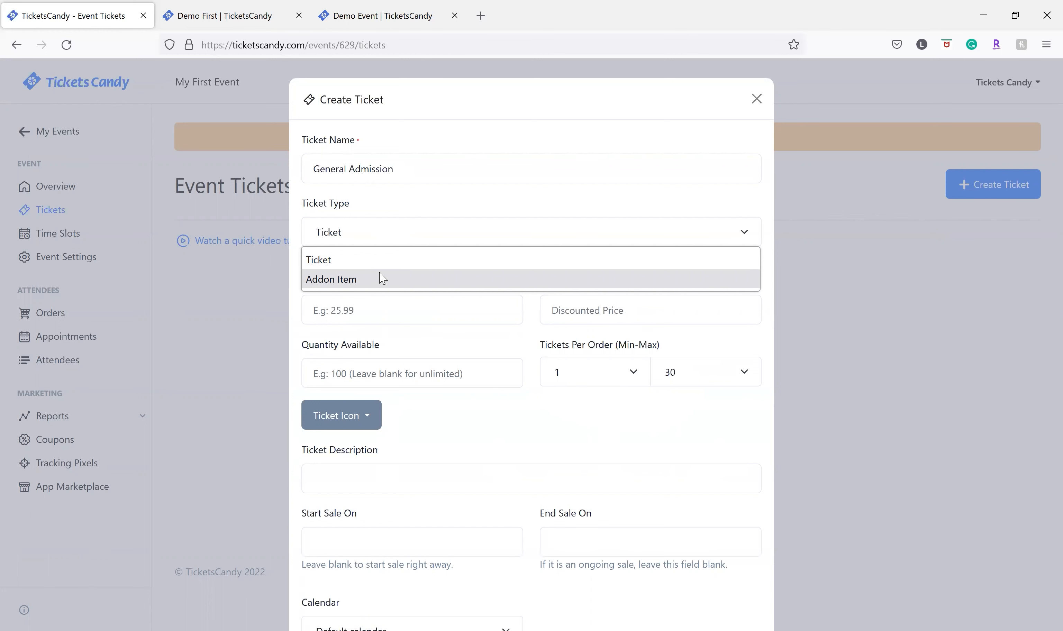
{"action": "left_click", "coordinate": [381, 260]}
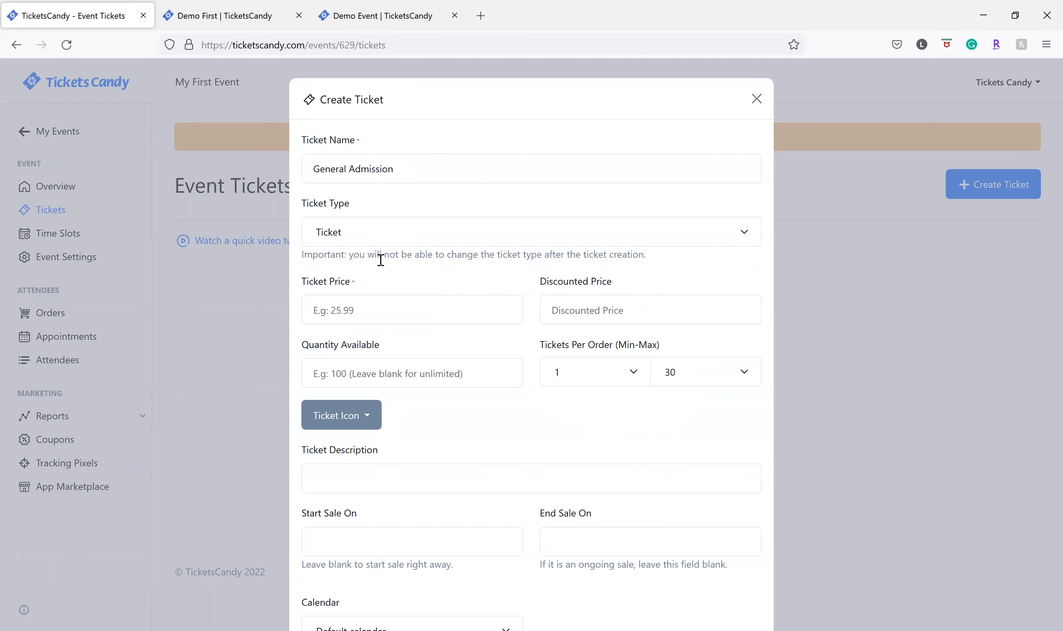
{"action": "left_click", "coordinate": [376, 307]}
{"action": "type", "text": "25"}
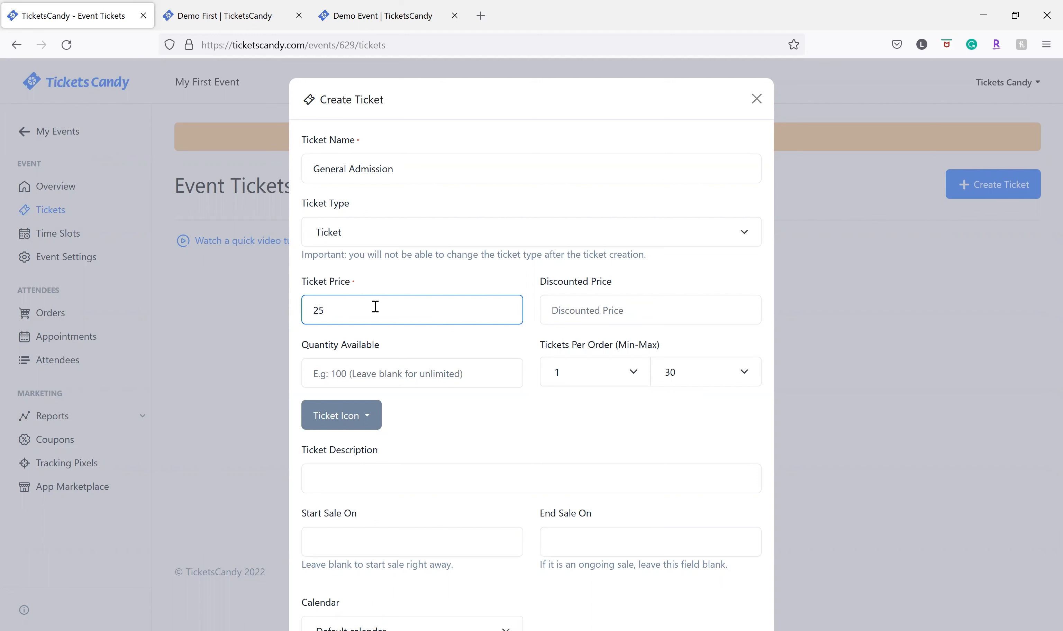
Try a discounted price of 20 for the ticket, compare with the prices on the Demo Event page, and clear the field
{"action": "left_click", "coordinate": [580, 318]}
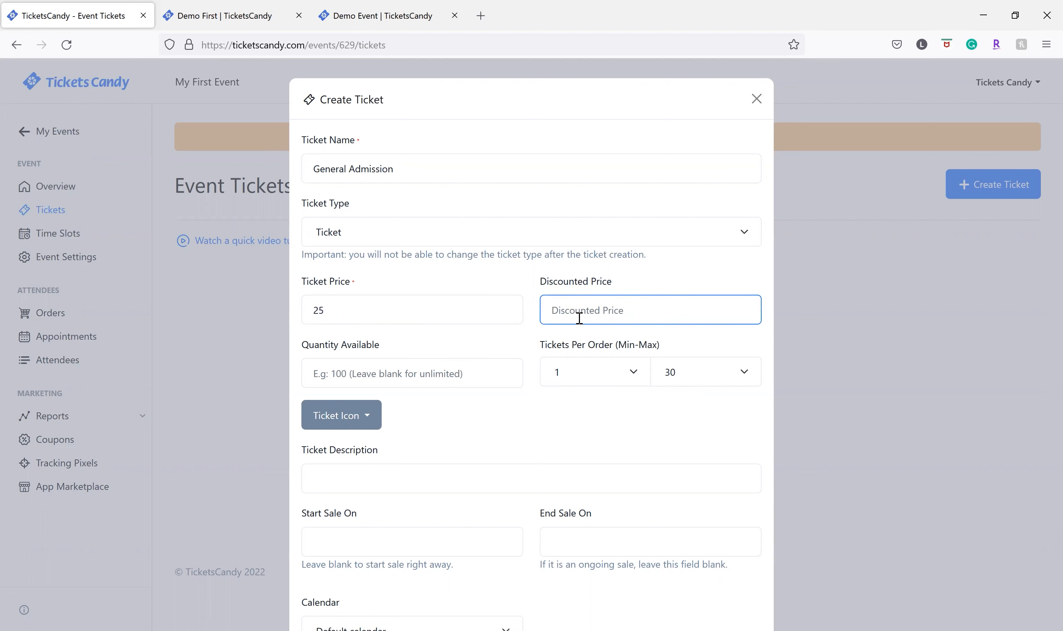
{"action": "type", "text": "20"}
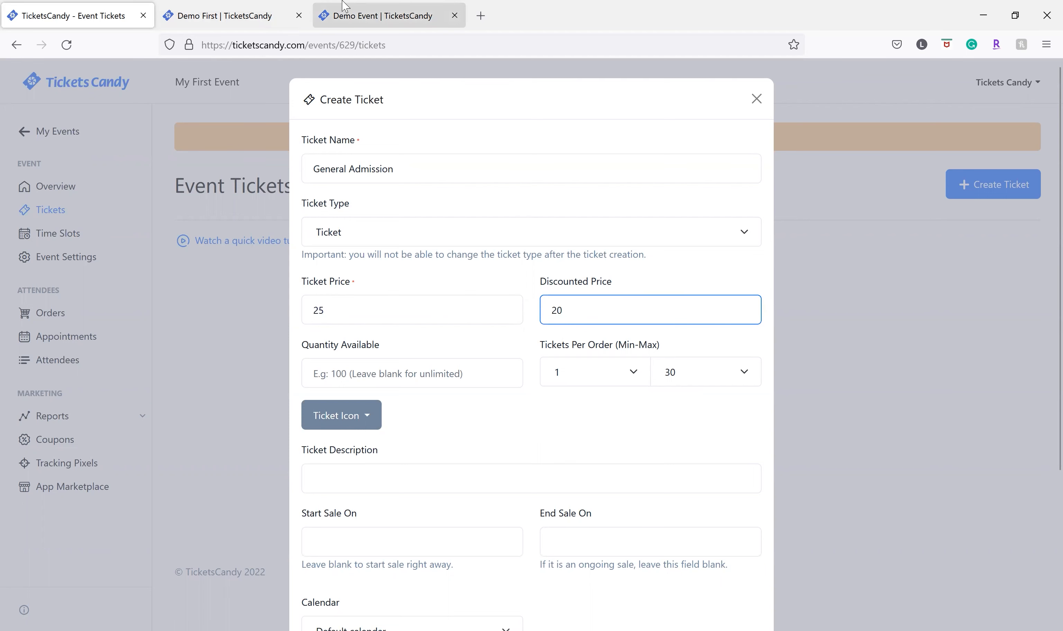
{"action": "left_click", "coordinate": [380, 16]}
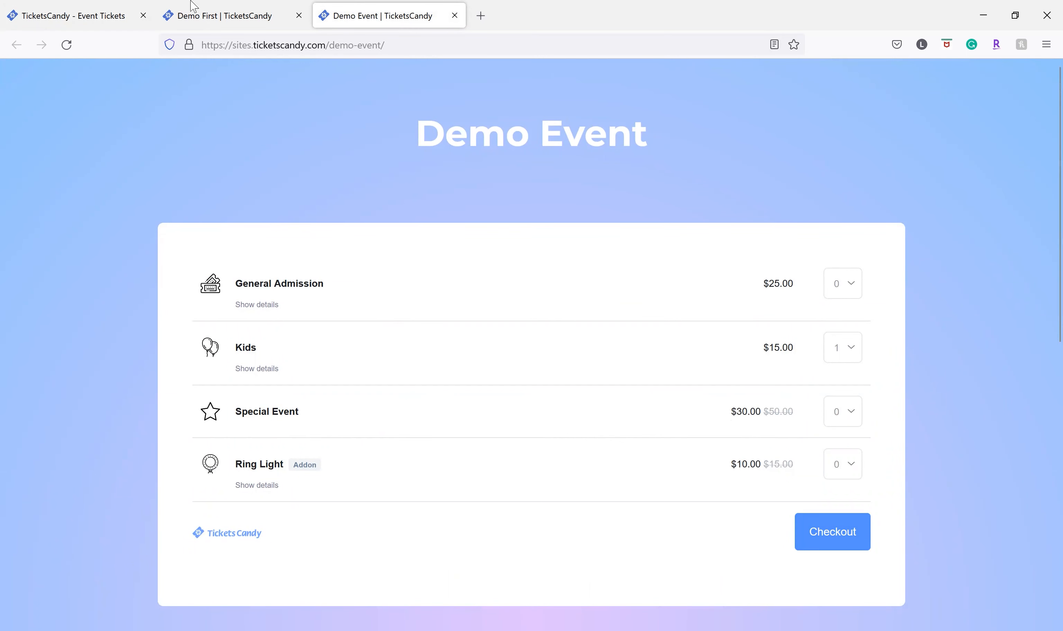
{"action": "left_click", "coordinate": [89, 16]}
{"action": "key", "text": "BackSpace"}
{"action": "key", "text": "BackSpace"}
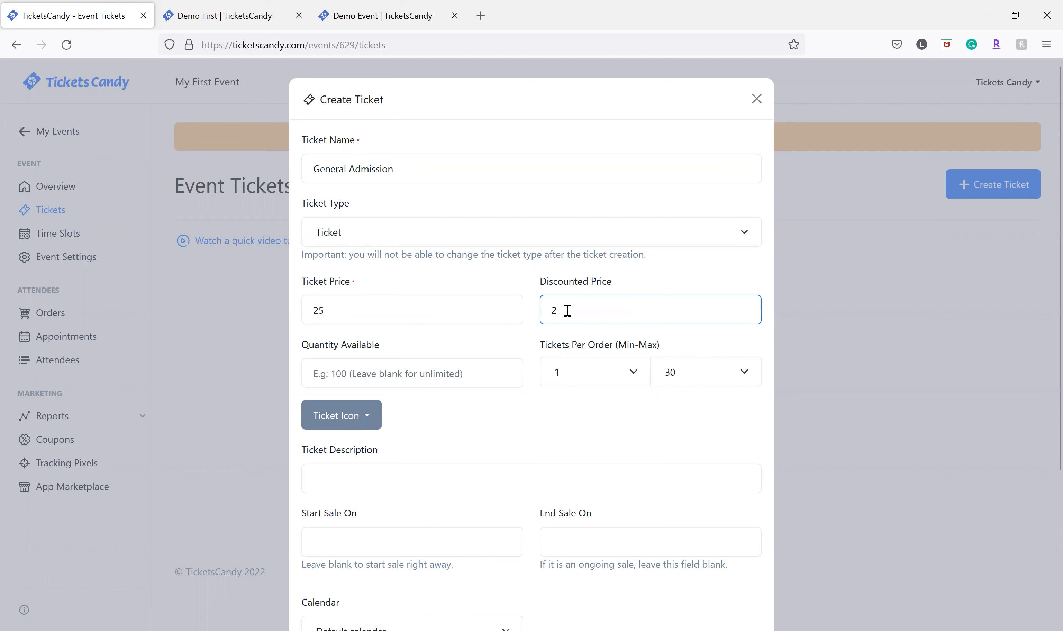
{"action": "left_click", "coordinate": [388, 15]}
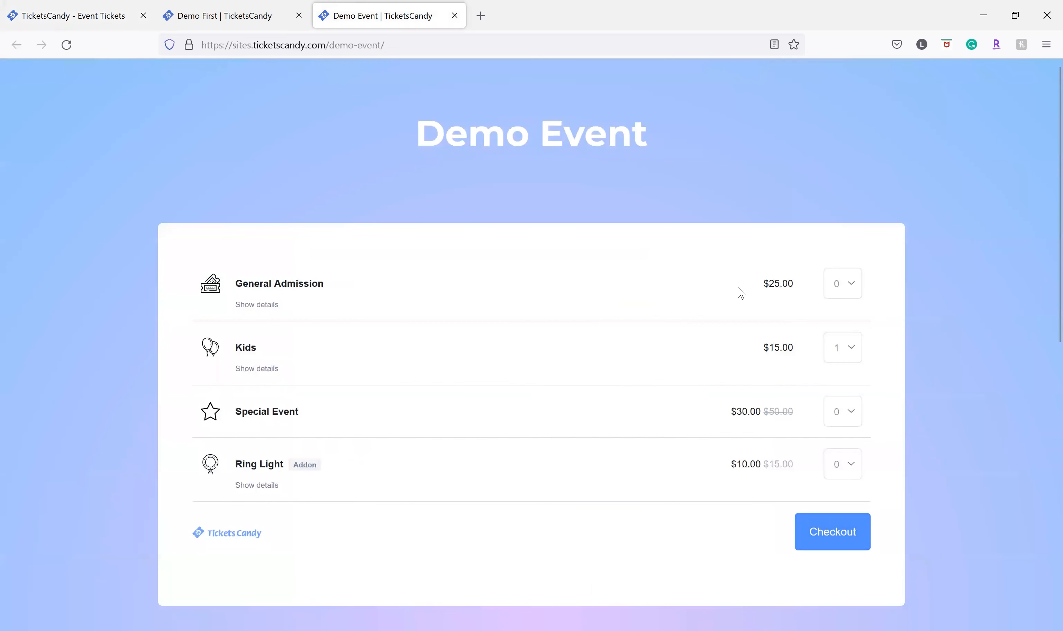
{"action": "left_click", "coordinate": [80, 8]}
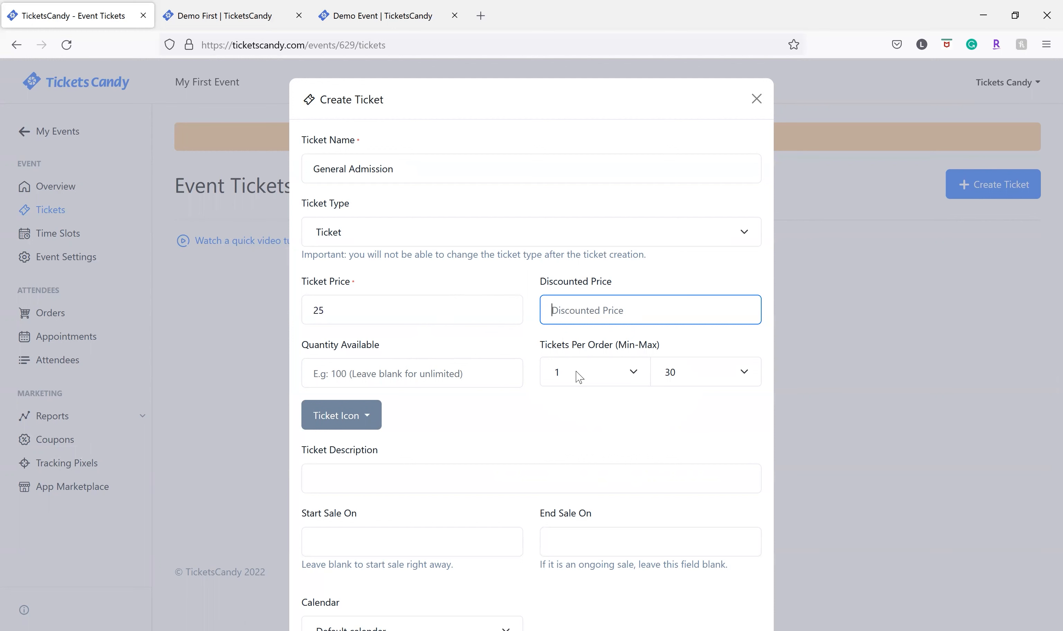
Examine the per-order quantity choices for General Admission and Kids on the Demo Event page and return to the ticket form
{"action": "left_click", "coordinate": [639, 369]}
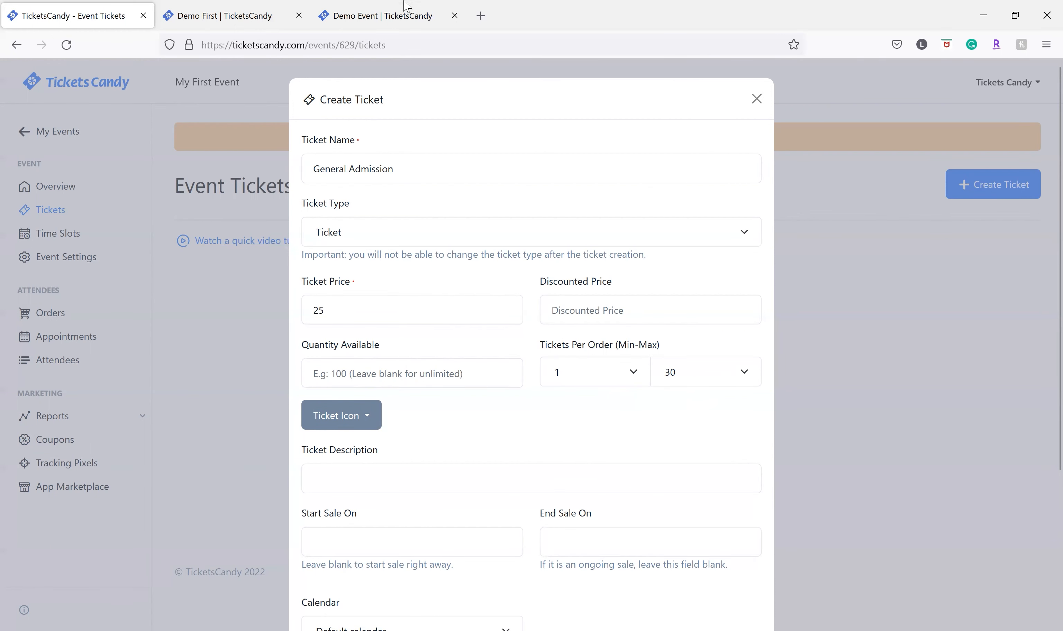
{"action": "left_click", "coordinate": [379, 16]}
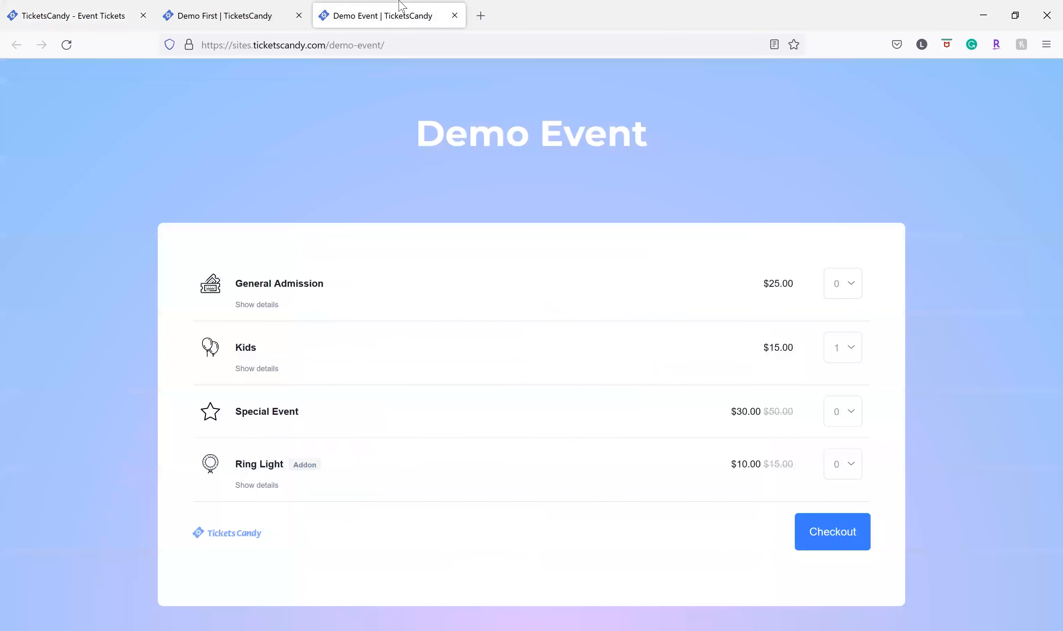
{"action": "left_click", "coordinate": [852, 286]}
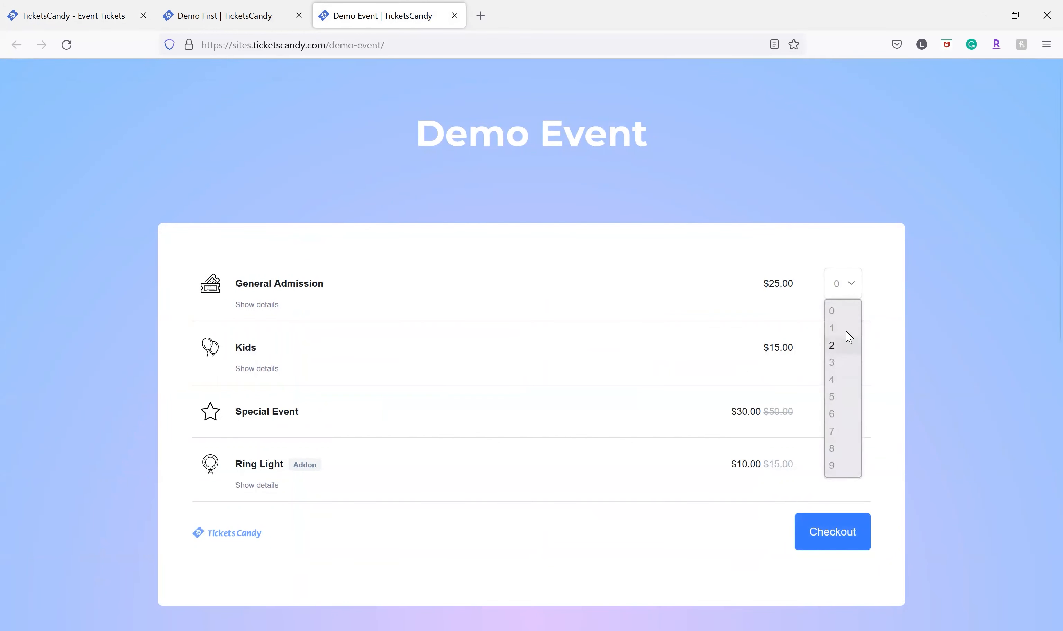
{"action": "left_click", "coordinate": [734, 337]}
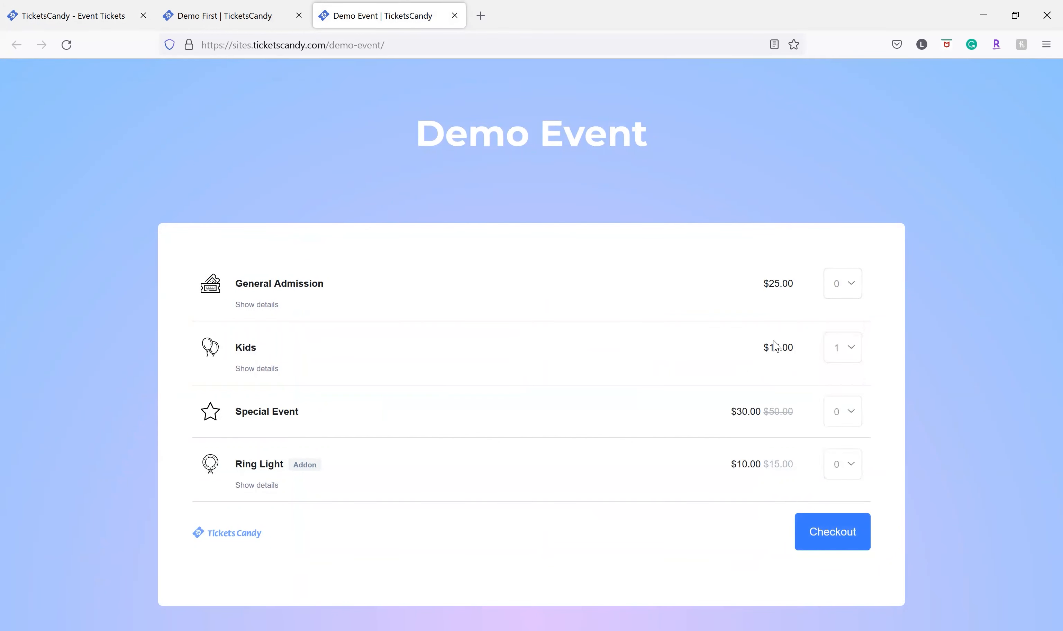
{"action": "left_click", "coordinate": [834, 342]}
{"action": "scroll", "coordinate": [840, 259], "scroll_direction": "down", "scroll_amount": 5}
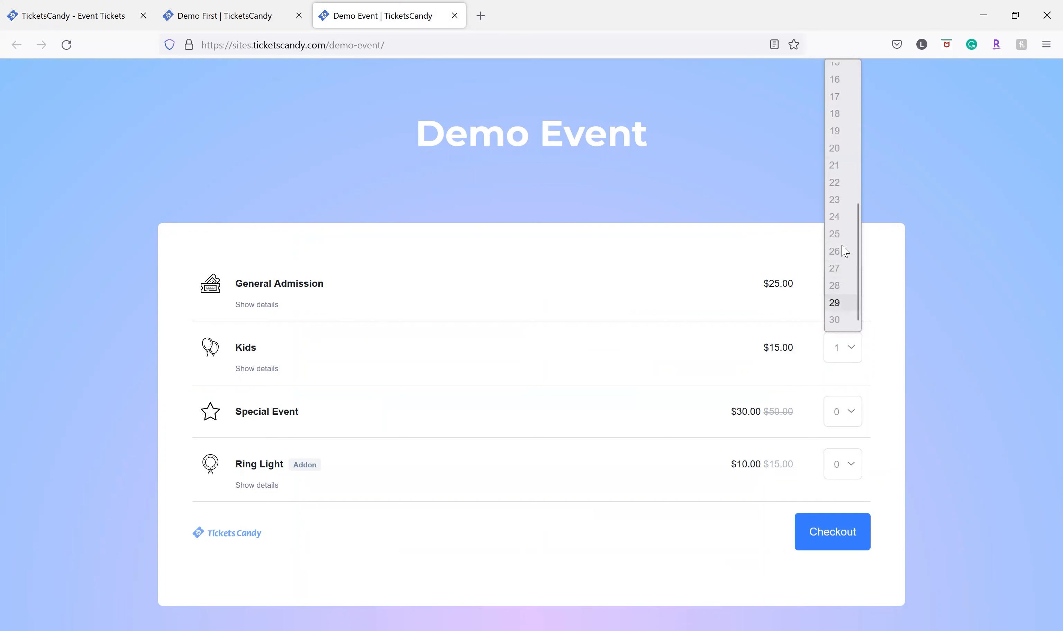
{"action": "left_click", "coordinate": [697, 352]}
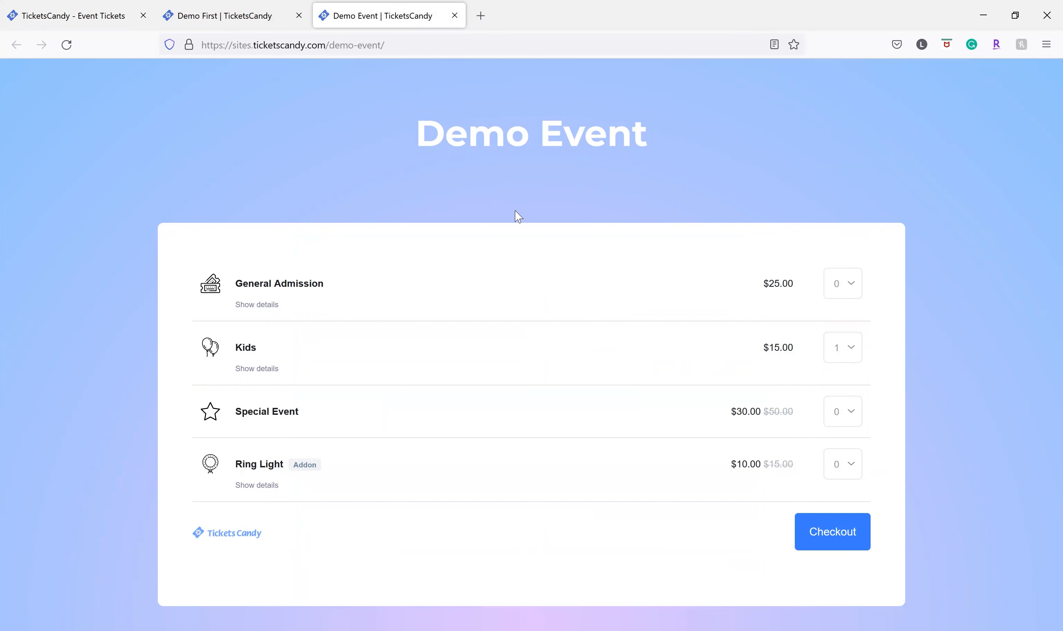
{"action": "left_click", "coordinate": [116, 6]}
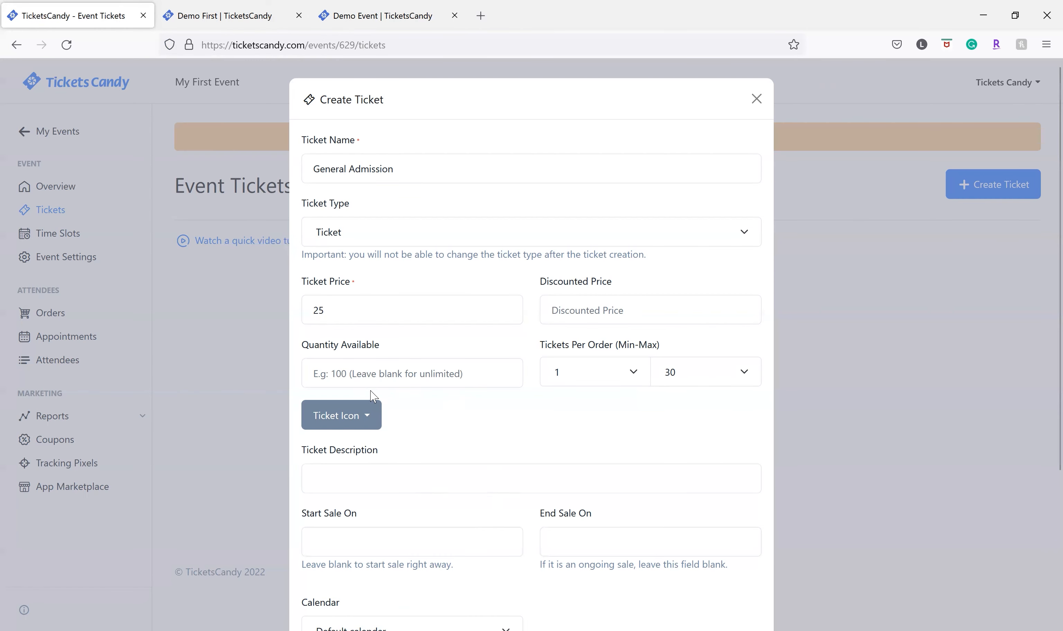
Assign the General icon to the ticket and compare it with the ticket icons on the Demo Event page
{"action": "left_click", "coordinate": [346, 418]}
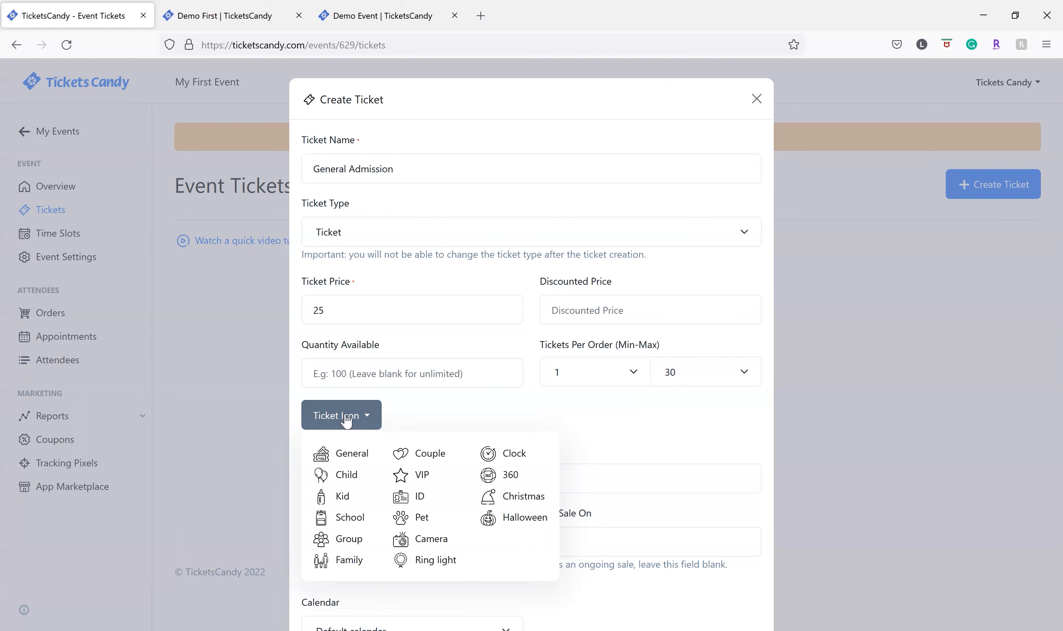
{"action": "left_click", "coordinate": [341, 456]}
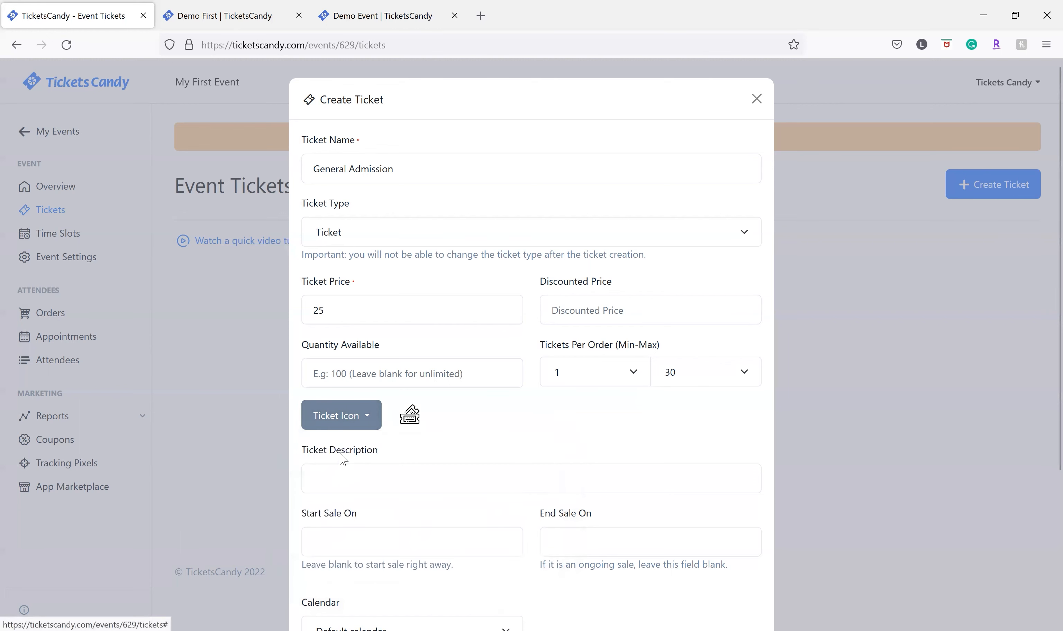
{"action": "left_click", "coordinate": [369, 5]}
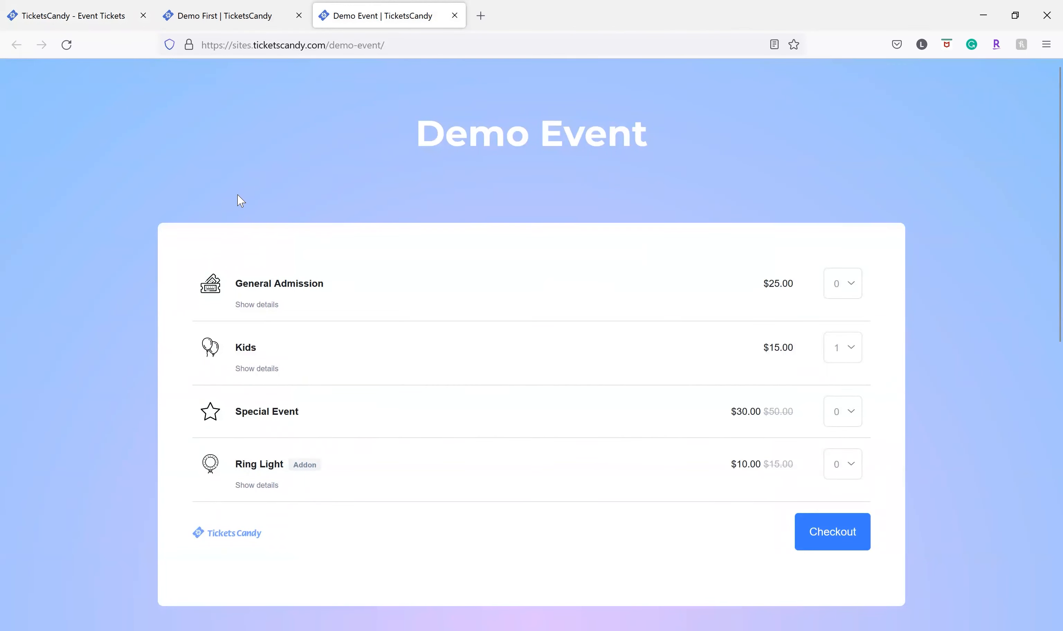
{"action": "left_click", "coordinate": [126, 6]}
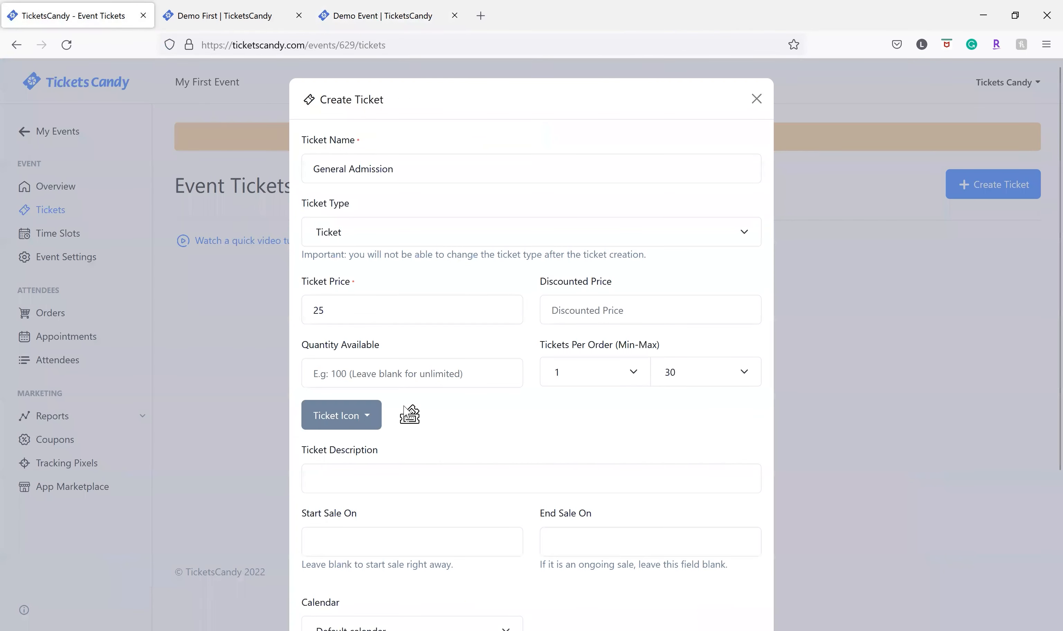
Enter "admits one adult 18 and over" as the ticket description
{"action": "scroll", "coordinate": [376, 396], "scroll_direction": "down", "scroll_amount": 2}
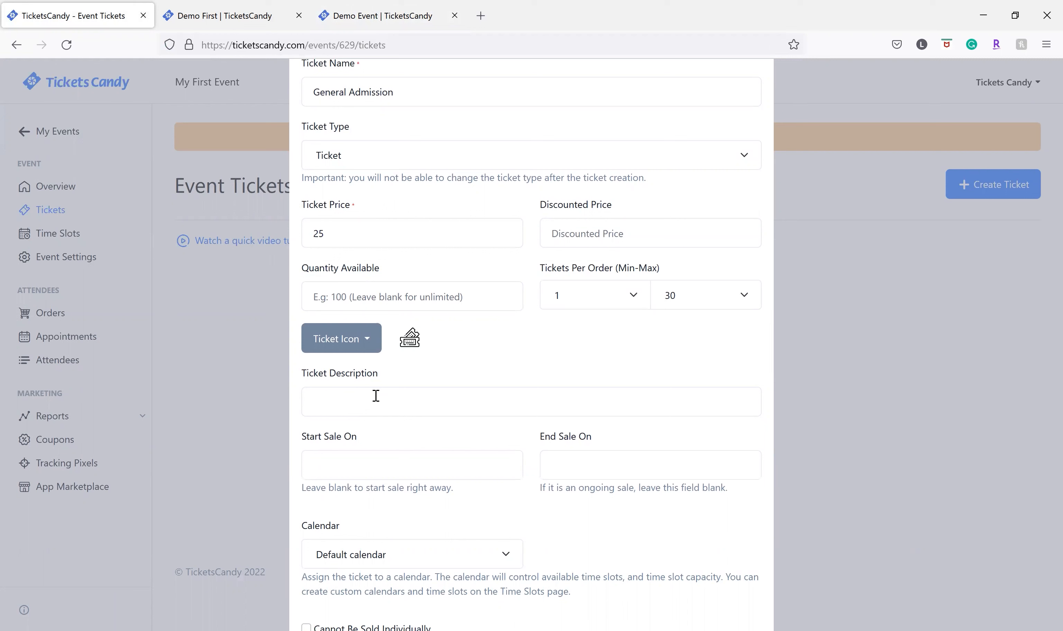
{"action": "left_click", "coordinate": [376, 396]}
{"action": "type", "text": "admits "}
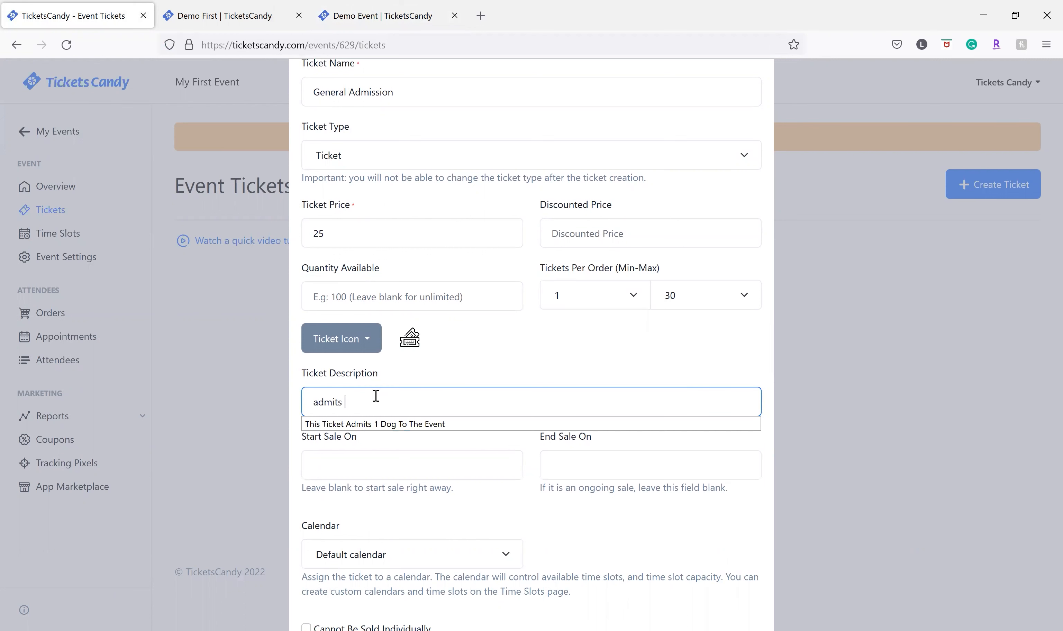
{"action": "type", "text": "one adult 18 "}
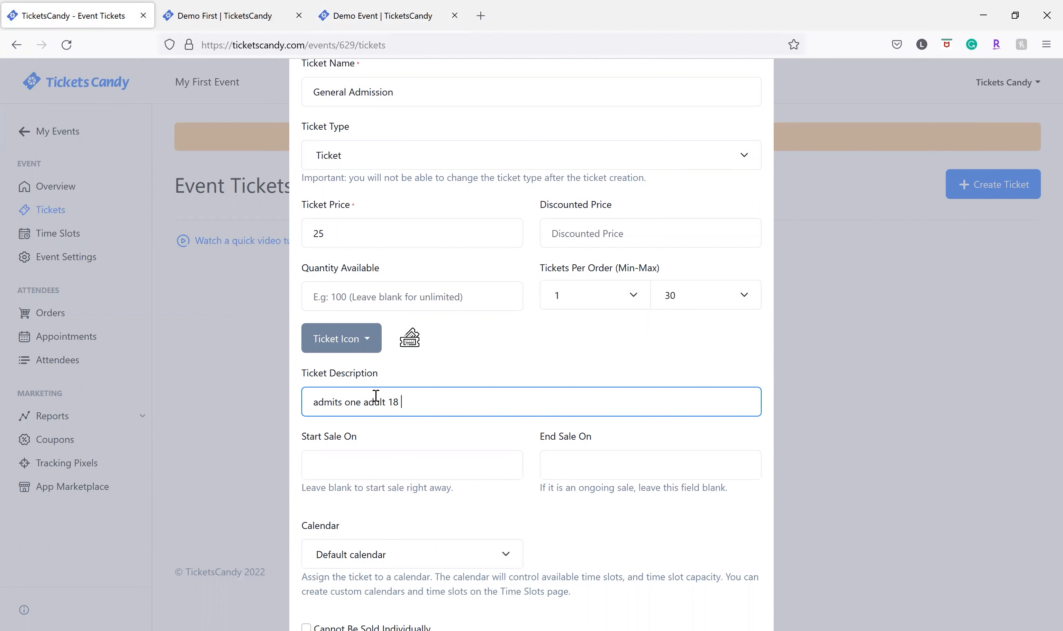
{"action": "type", "text": "and over"}
{"action": "left_click", "coordinate": [417, 362]}
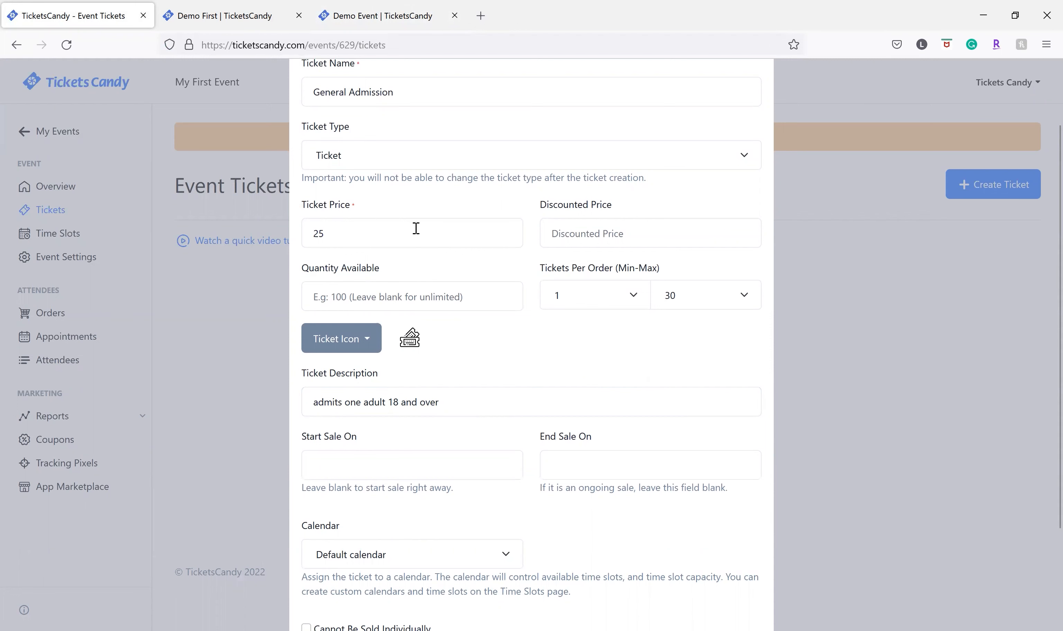
Examine the General Admission ticket's details on the Demo Event page, and return to review the remaining ticket options
{"action": "left_click", "coordinate": [380, 16]}
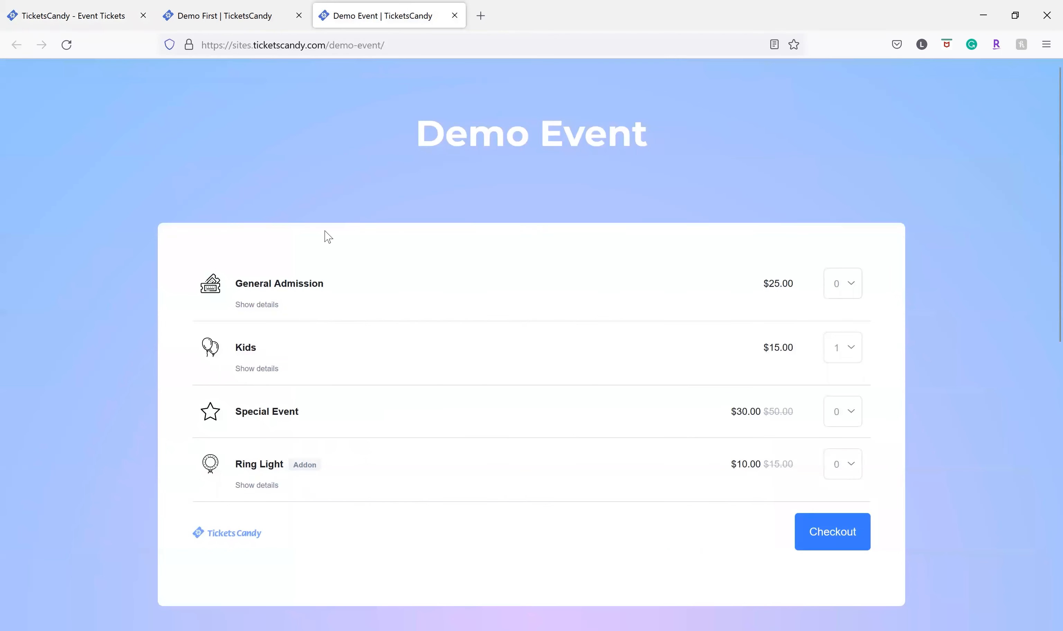
{"action": "left_click", "coordinate": [255, 305]}
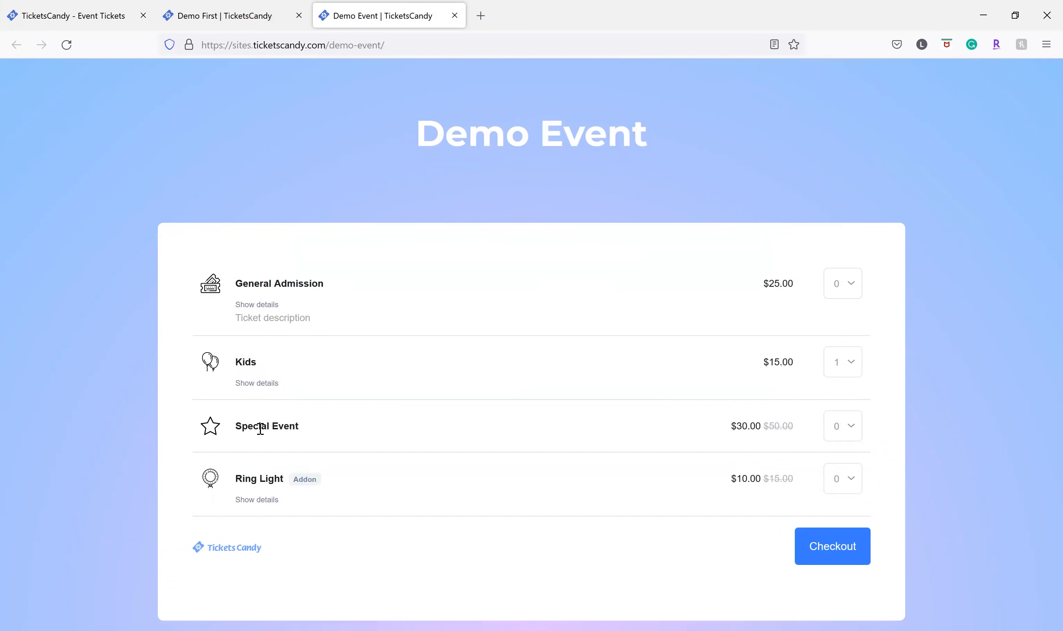
{"action": "left_click", "coordinate": [128, 10]}
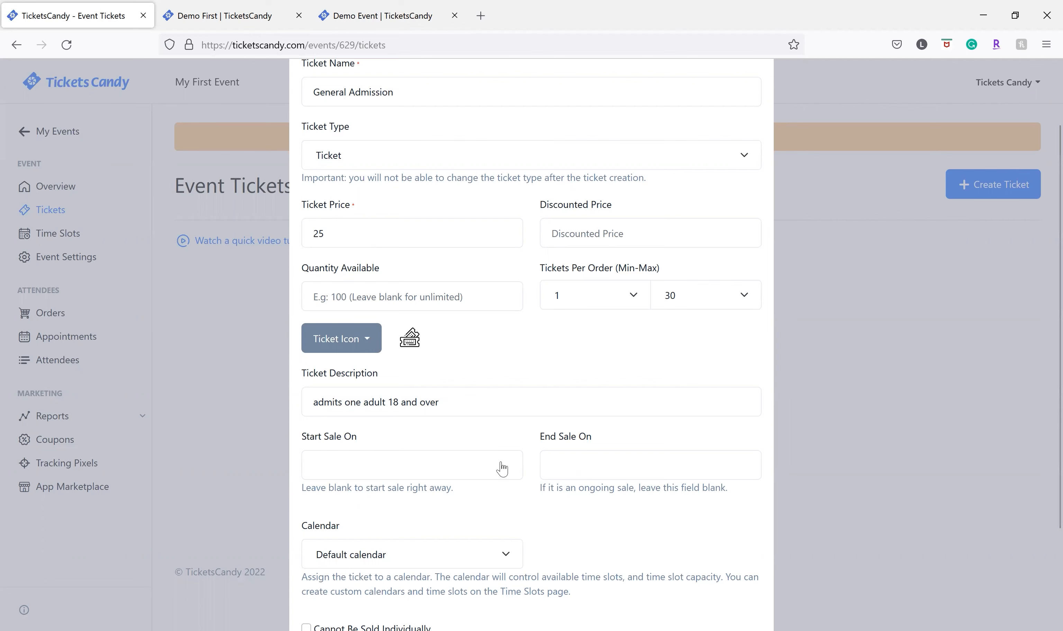
{"action": "scroll", "coordinate": [501, 469], "scroll_direction": "down", "scroll_amount": 3}
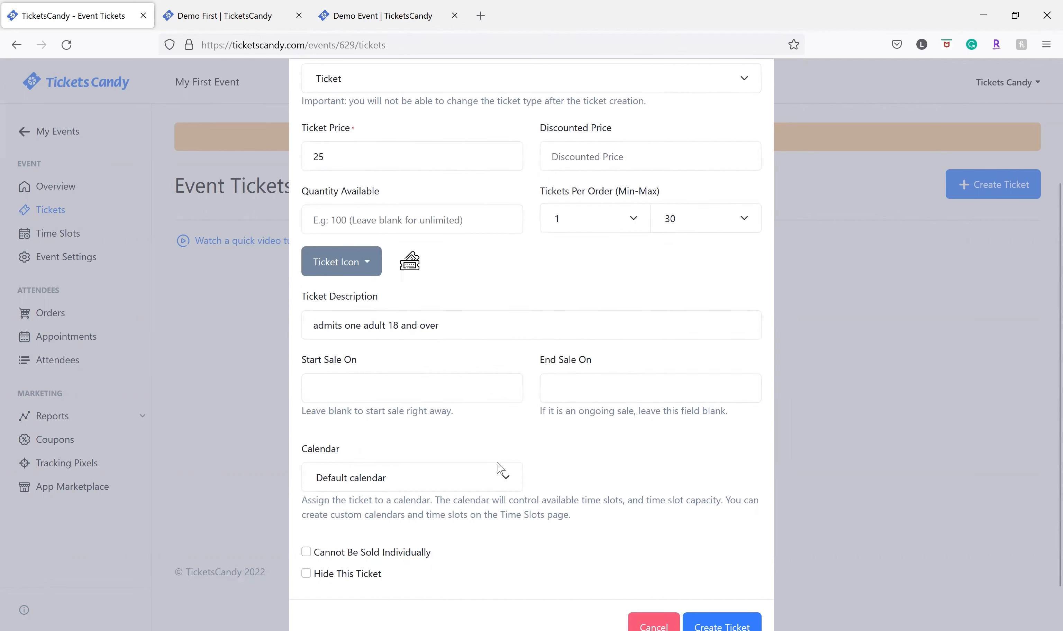
Check the ticket's calendar choices and try the Cannot Be Sold Individually option, leaving it off
{"action": "left_click", "coordinate": [447, 434]}
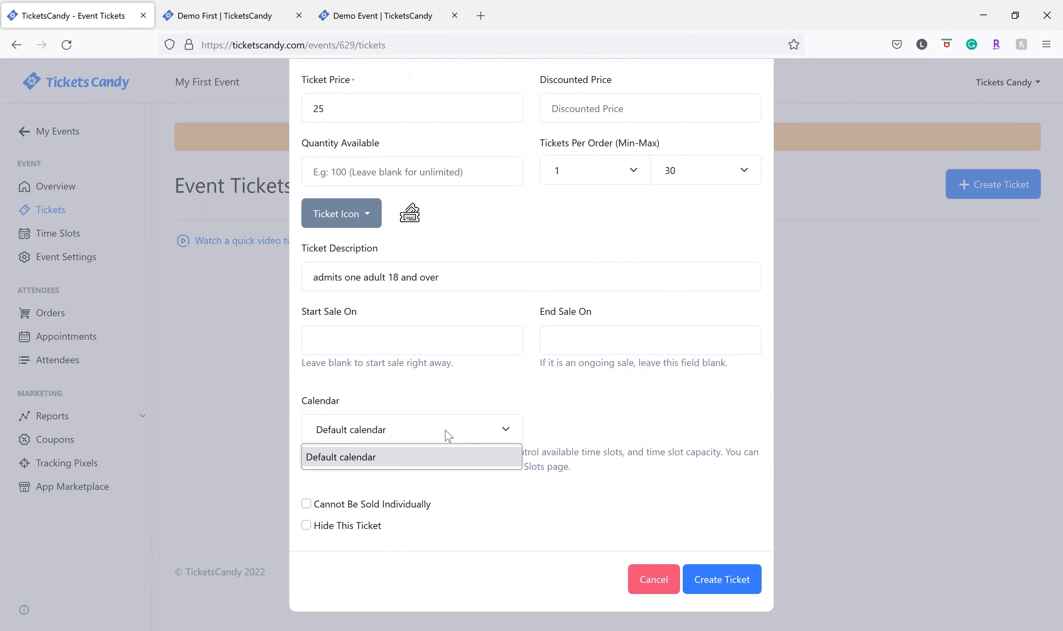
{"action": "left_click", "coordinate": [421, 403]}
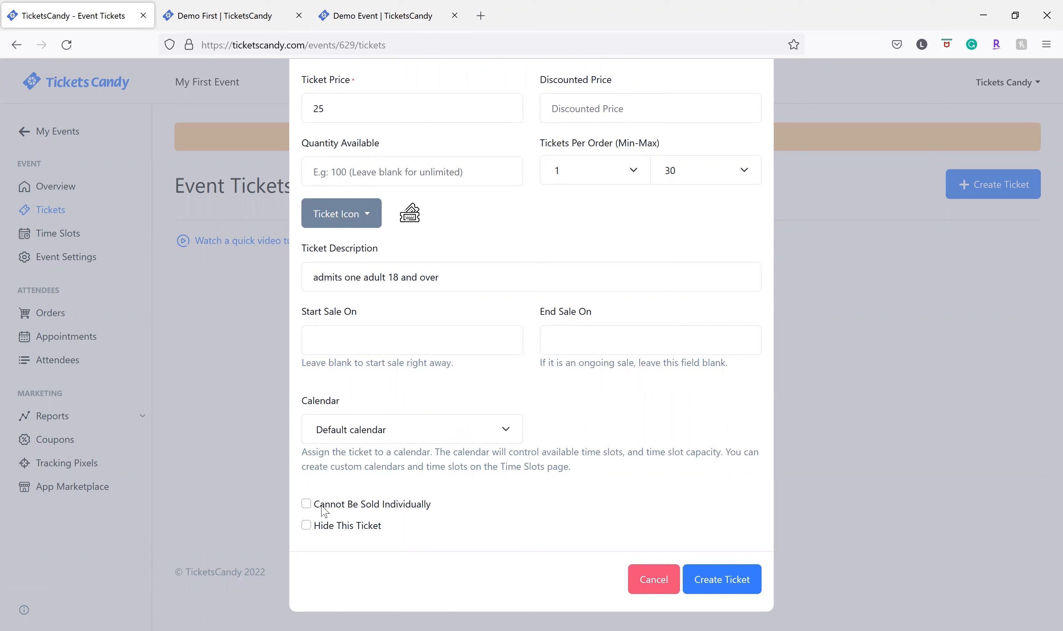
{"action": "left_click", "coordinate": [306, 504]}
{"action": "left_click", "coordinate": [306, 507]}
Try to check out a single Kids ticket on its own on the Demo Event page
{"action": "left_click", "coordinate": [373, 10]}
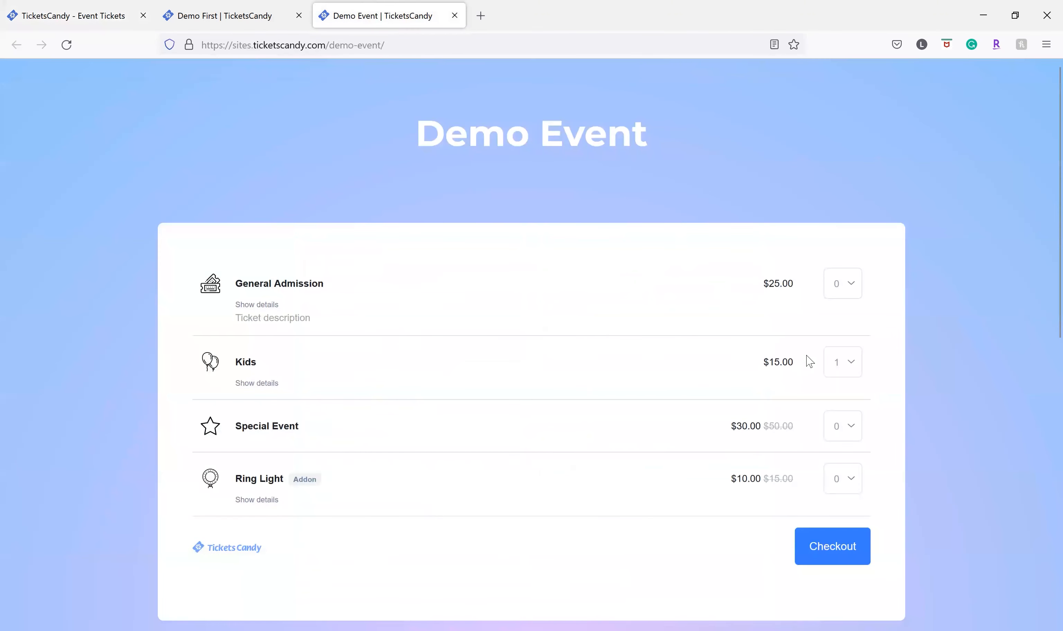
{"action": "left_click", "coordinate": [857, 366]}
{"action": "left_click", "coordinate": [835, 345]}
{"action": "left_click", "coordinate": [831, 558]}
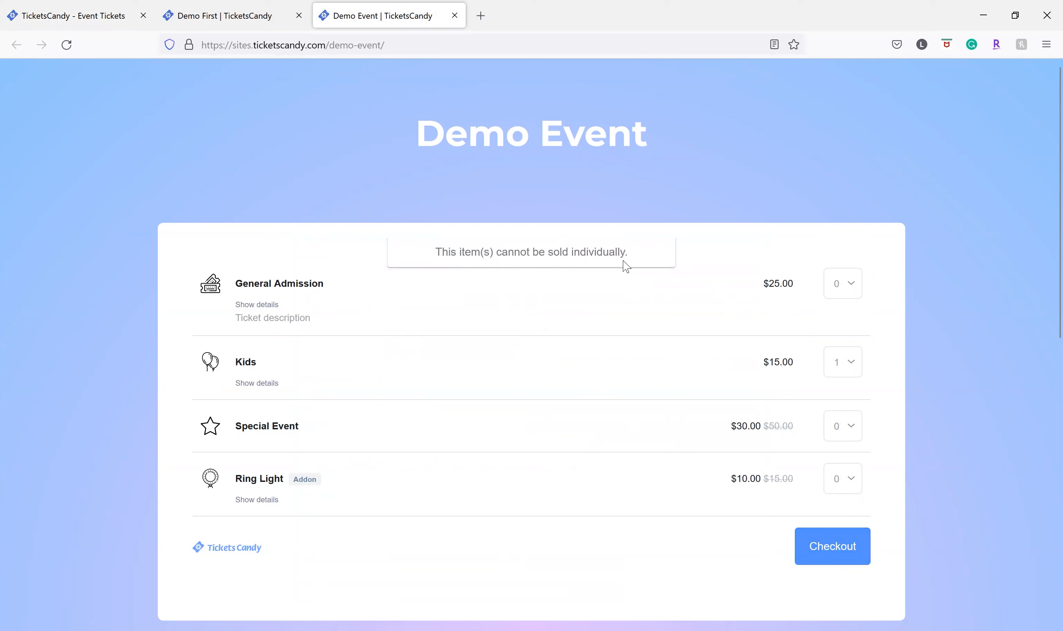
Check out one General Admission ticket together with the Kids ticket, and return to the ticket form
{"action": "left_click", "coordinate": [849, 282]}
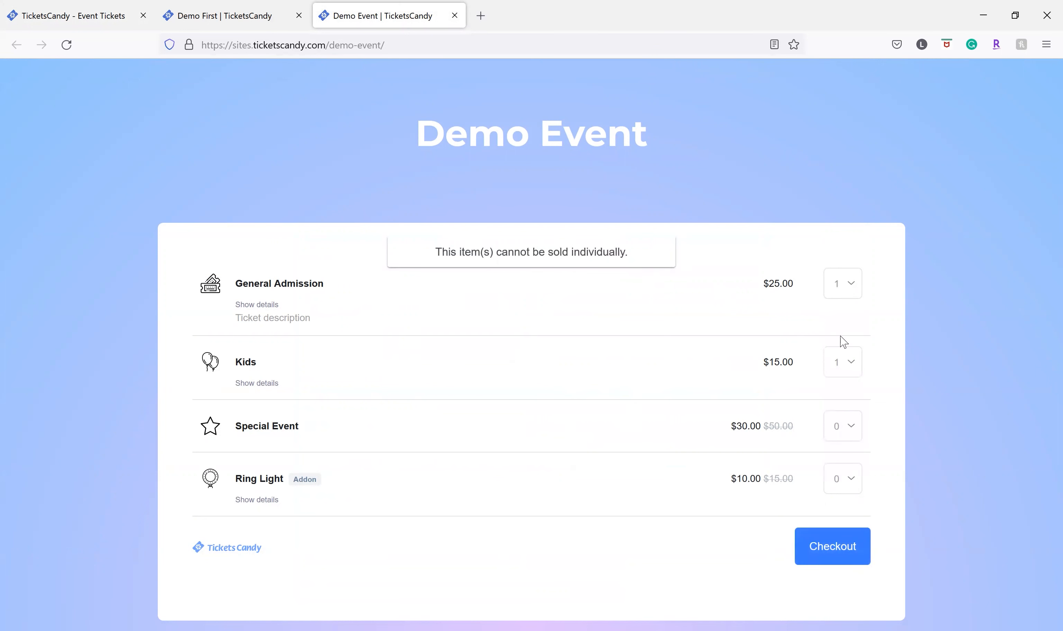
{"action": "left_click", "coordinate": [839, 322]}
{"action": "left_click", "coordinate": [799, 545]}
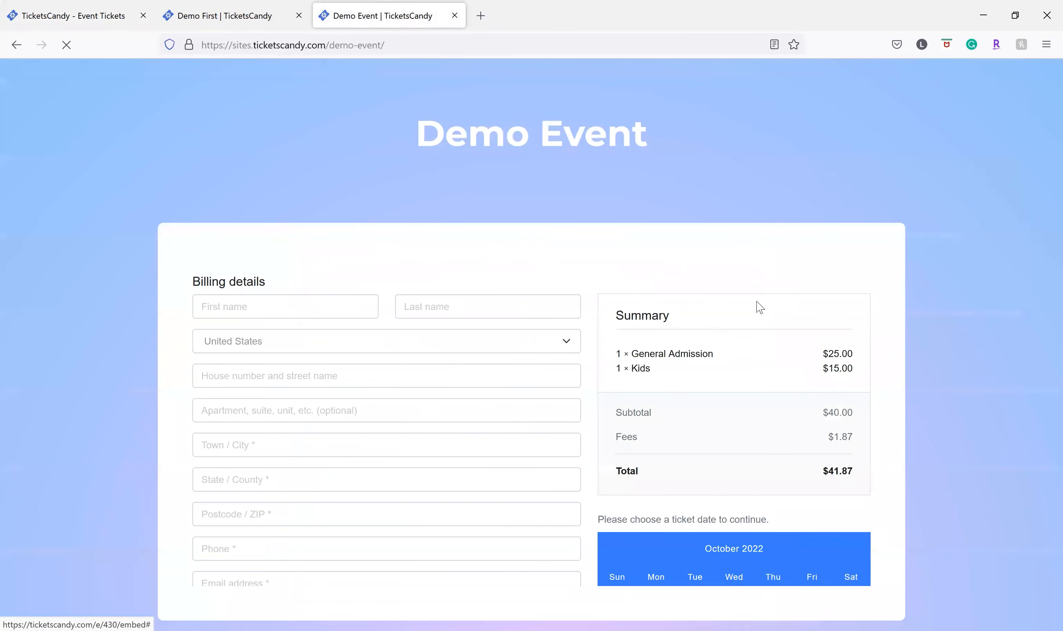
{"action": "left_click", "coordinate": [95, 4]}
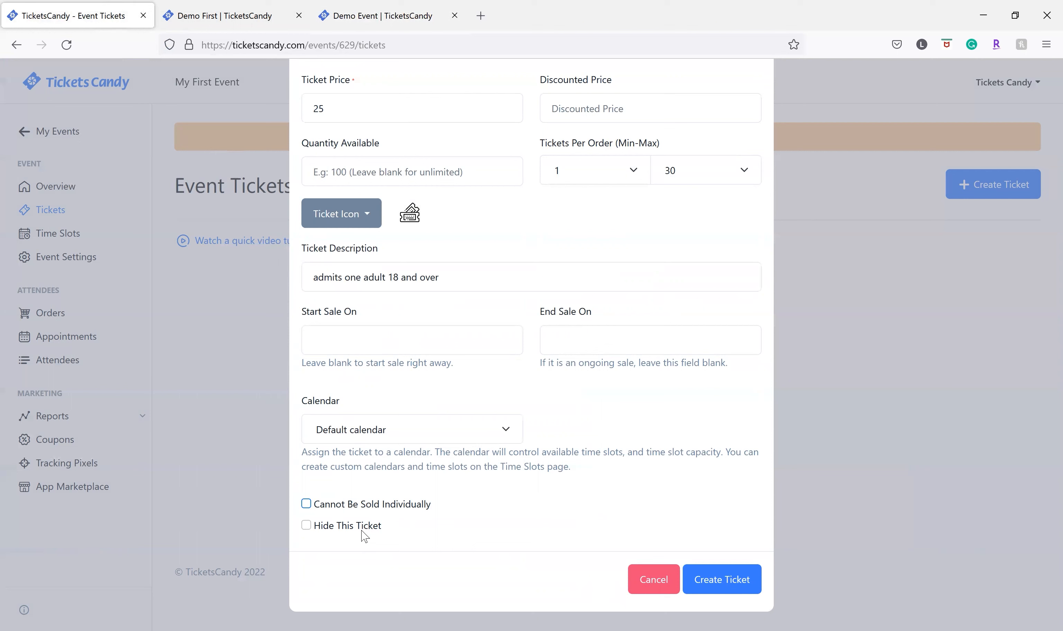
Try the Hide This Ticket option, turn it back off, and create the General Admission ticket
{"action": "left_click", "coordinate": [306, 526]}
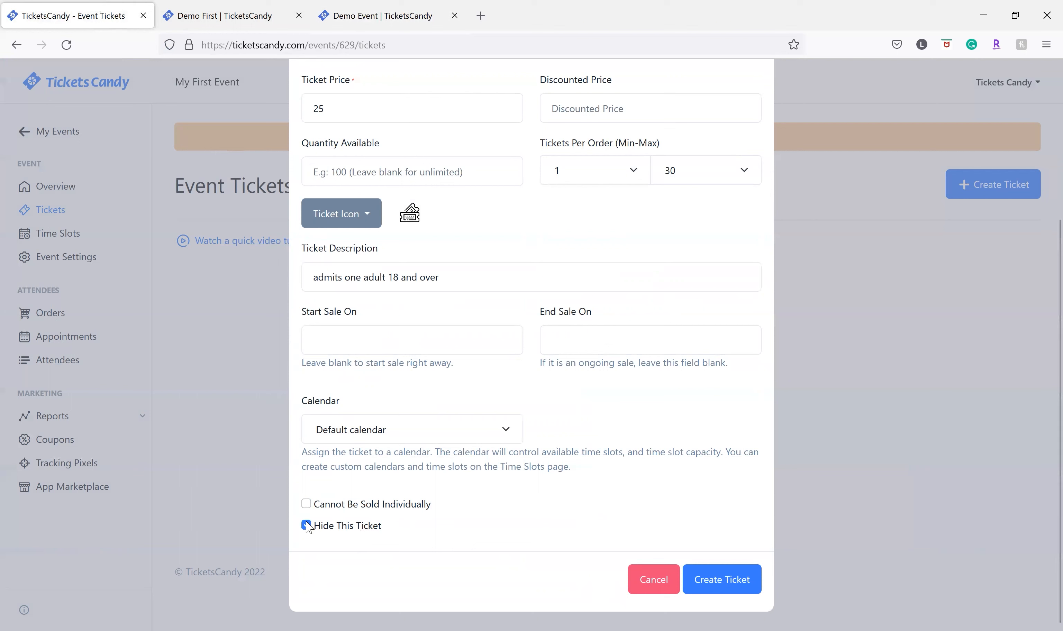
{"action": "left_click", "coordinate": [306, 526]}
{"action": "left_click", "coordinate": [708, 577]}
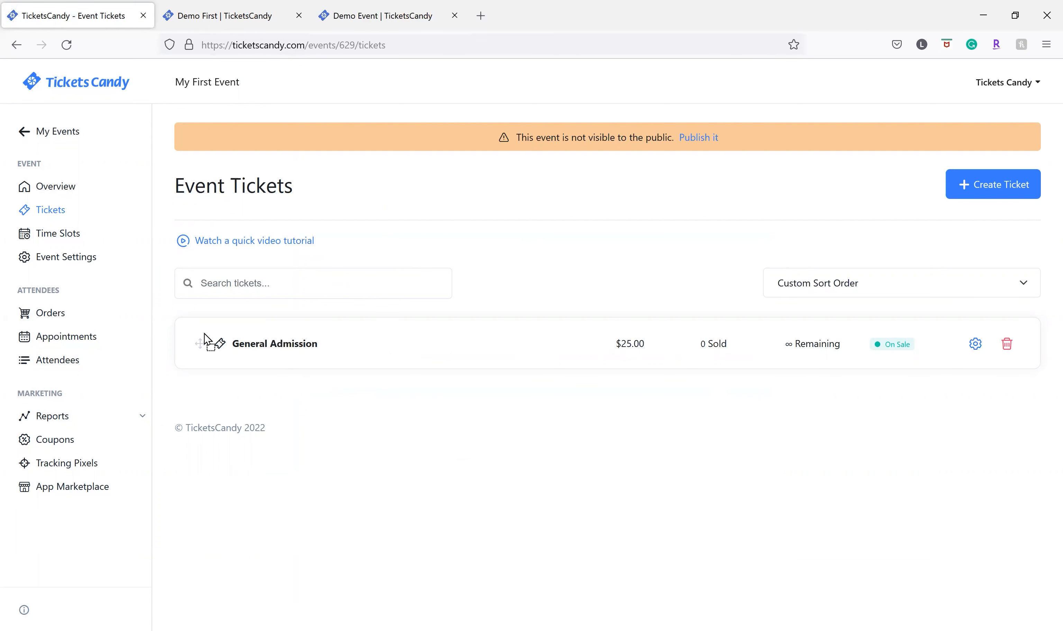
Reload the Demo First page, examine General Admission's details and quantity choices, and return to Event Tickets
{"action": "left_click", "coordinate": [258, 6]}
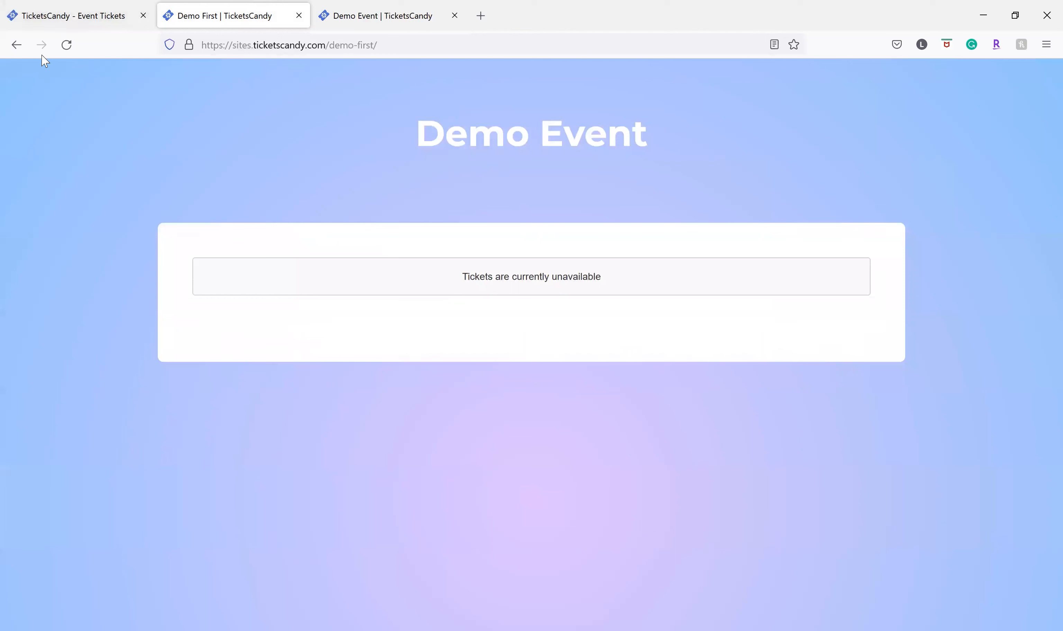
{"action": "left_click", "coordinate": [65, 46]}
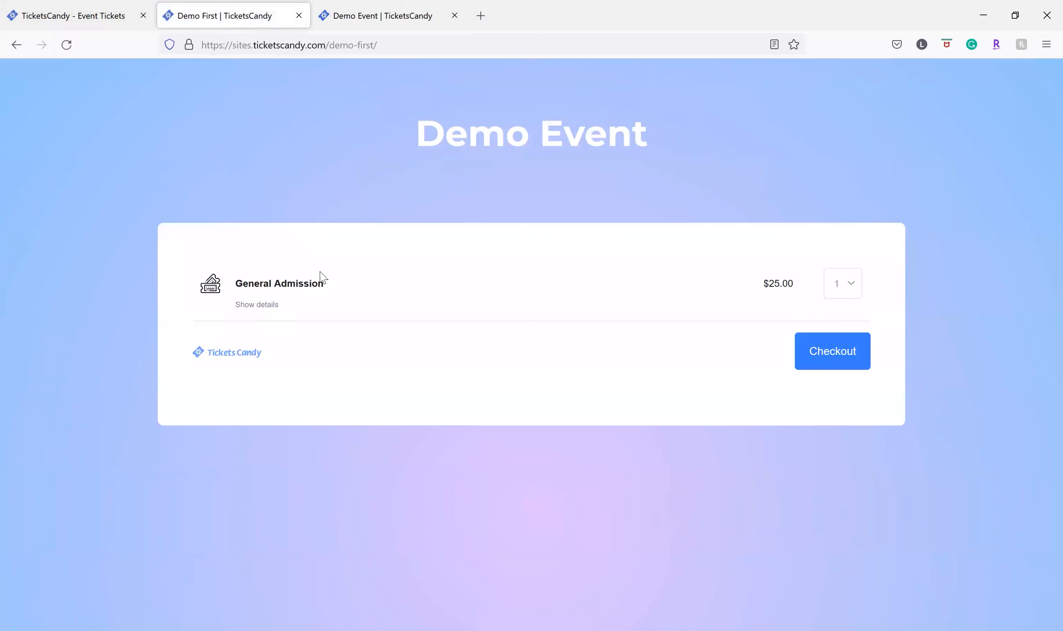
{"action": "left_click", "coordinate": [255, 307]}
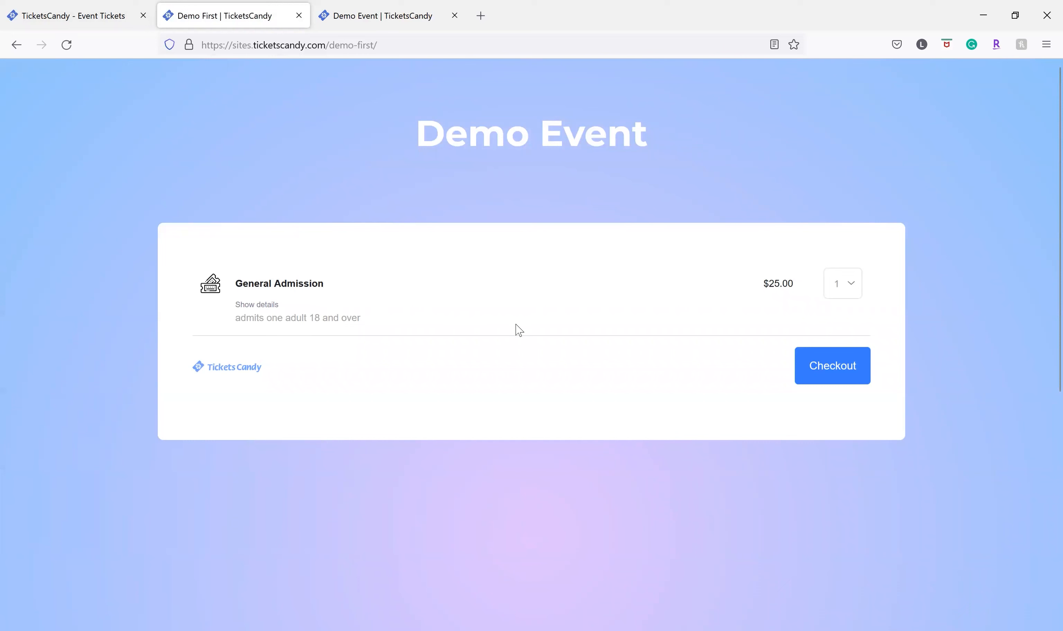
{"action": "left_click", "coordinate": [858, 289]}
{"action": "scroll", "coordinate": [845, 539], "scroll_direction": "down", "scroll_amount": 4}
{"action": "scroll", "coordinate": [839, 574], "scroll_direction": "up", "scroll_amount": 5}
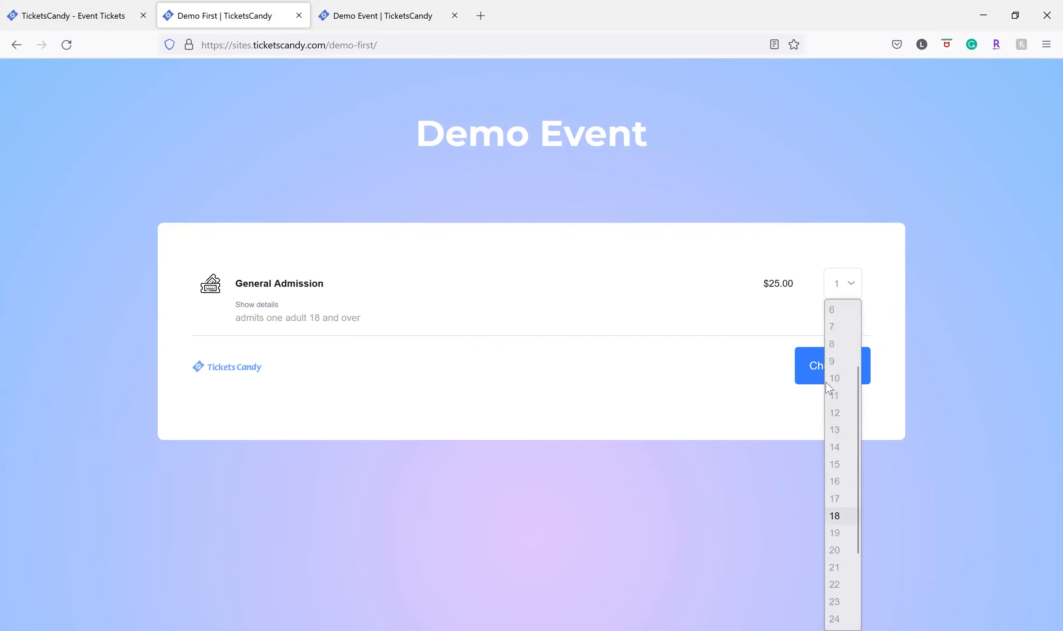
{"action": "left_click", "coordinate": [735, 281]}
{"action": "left_click", "coordinate": [73, 15]}
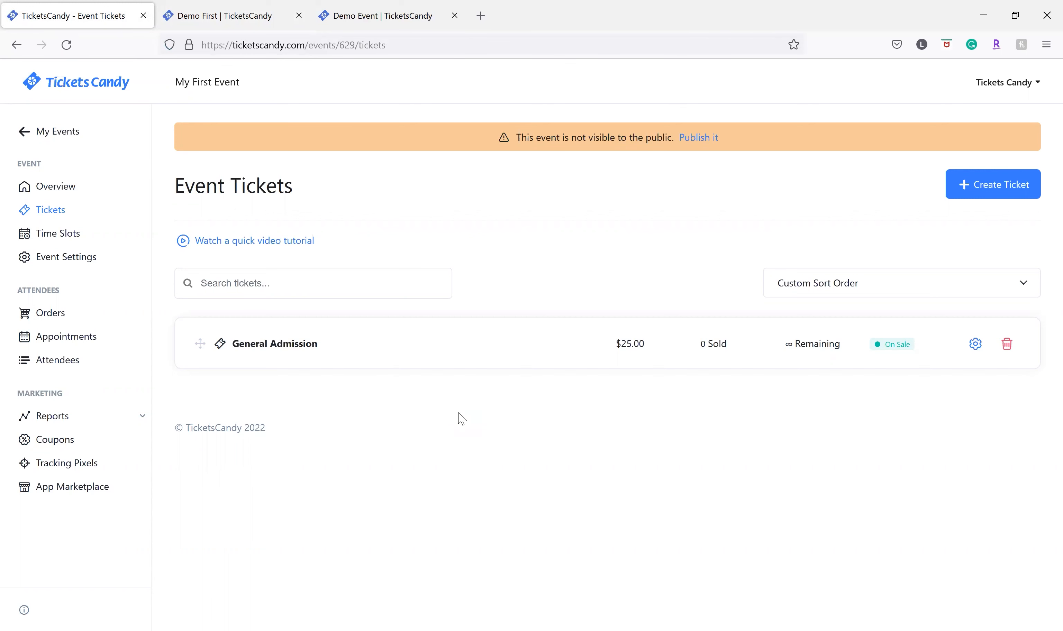
{"action": "left_click", "coordinate": [963, 199]}
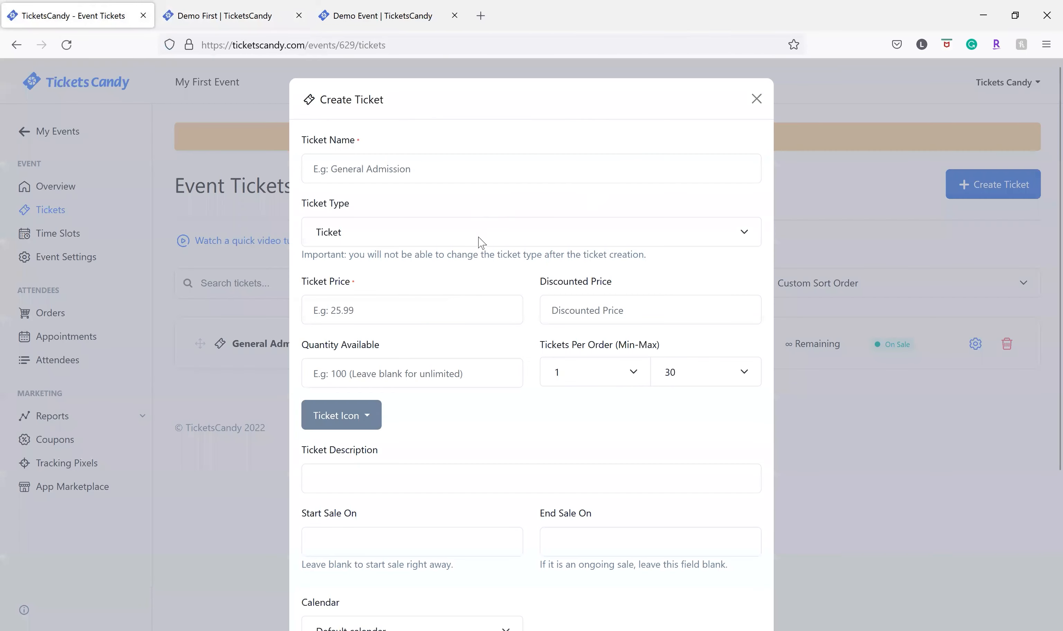
{"action": "scroll", "coordinate": [562, 560], "scroll_direction": "down", "scroll_amount": 5}
{"action": "left_click", "coordinate": [636, 595]}
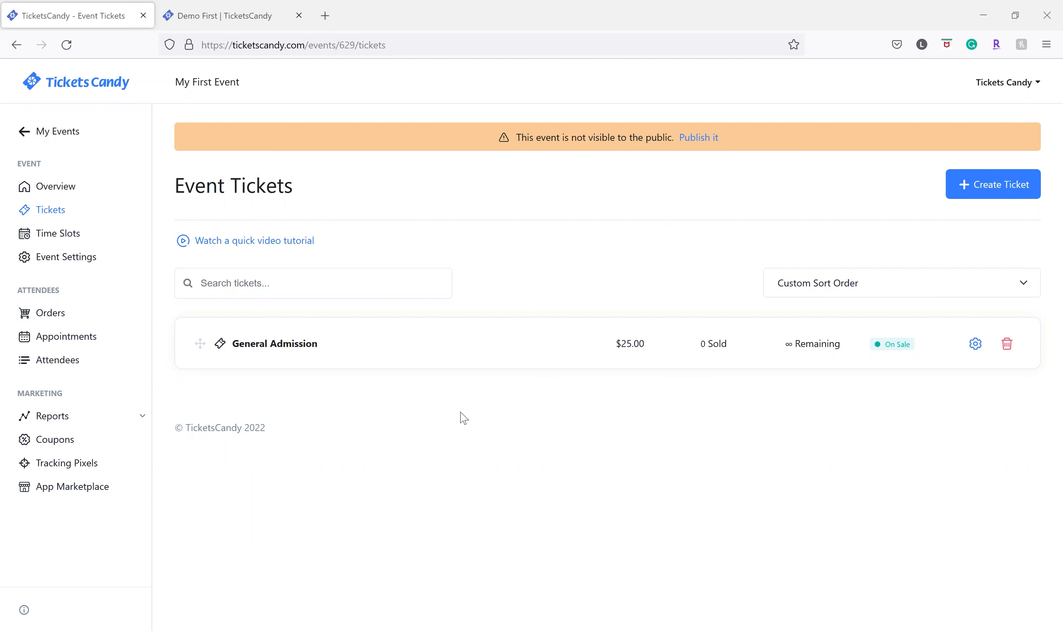
Open the event's Time Slots and start adding recurring time slots for Sunday in Bulk mode
{"action": "left_click", "coordinate": [67, 239]}
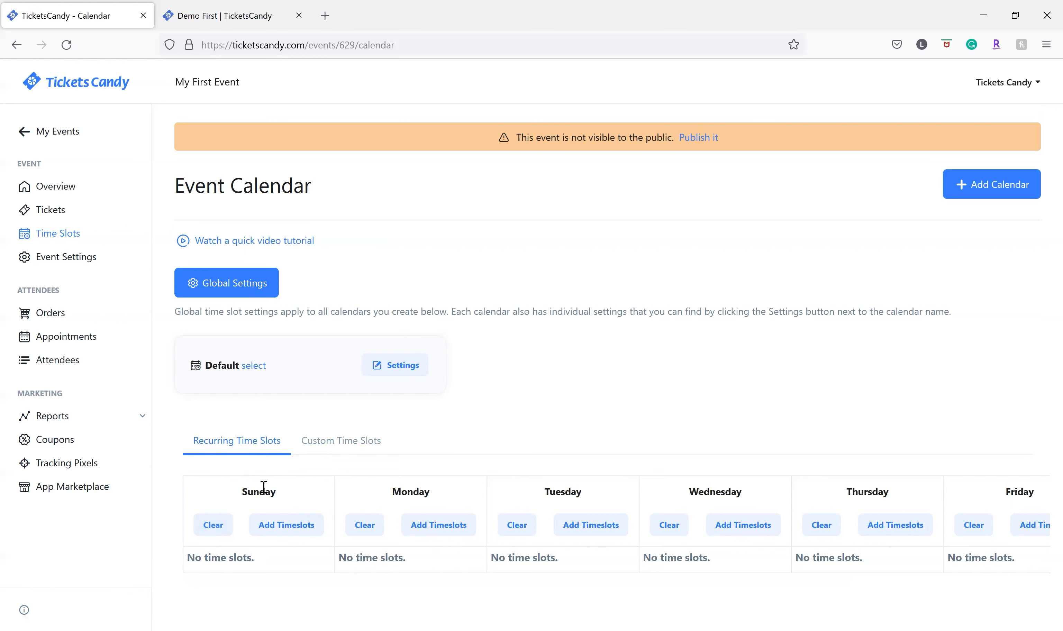
{"action": "left_click", "coordinate": [306, 528]}
{"action": "scroll", "coordinate": [283, 483], "scroll_direction": "down", "scroll_amount": 3}
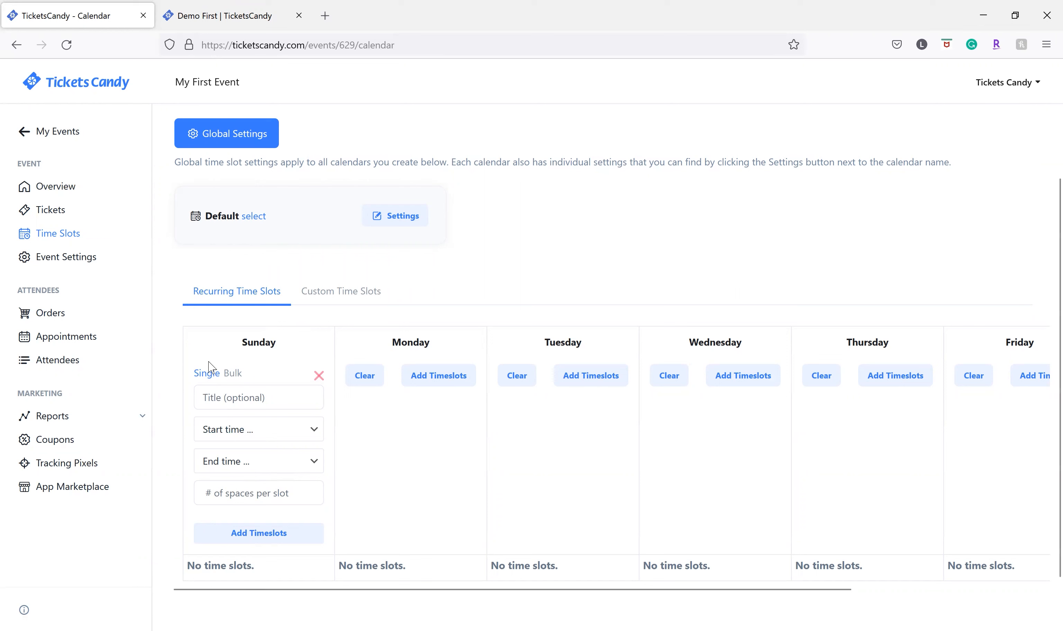
{"action": "left_click", "coordinate": [233, 374]}
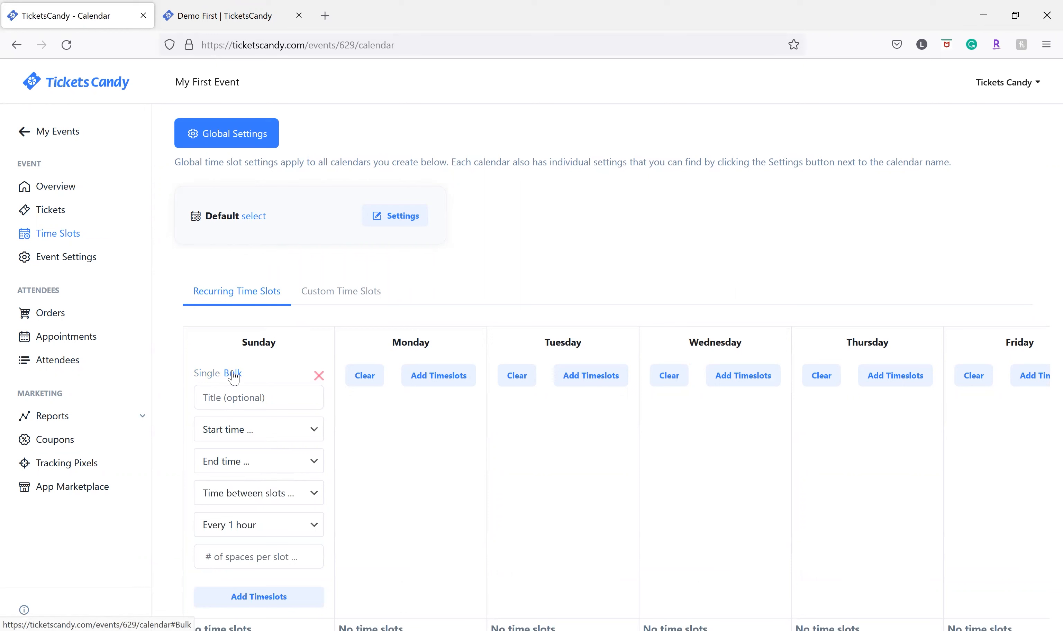
Set Sunday's bulk time slots to start at 9:00 am and end at 8:00 pm
{"action": "left_click", "coordinate": [244, 432]}
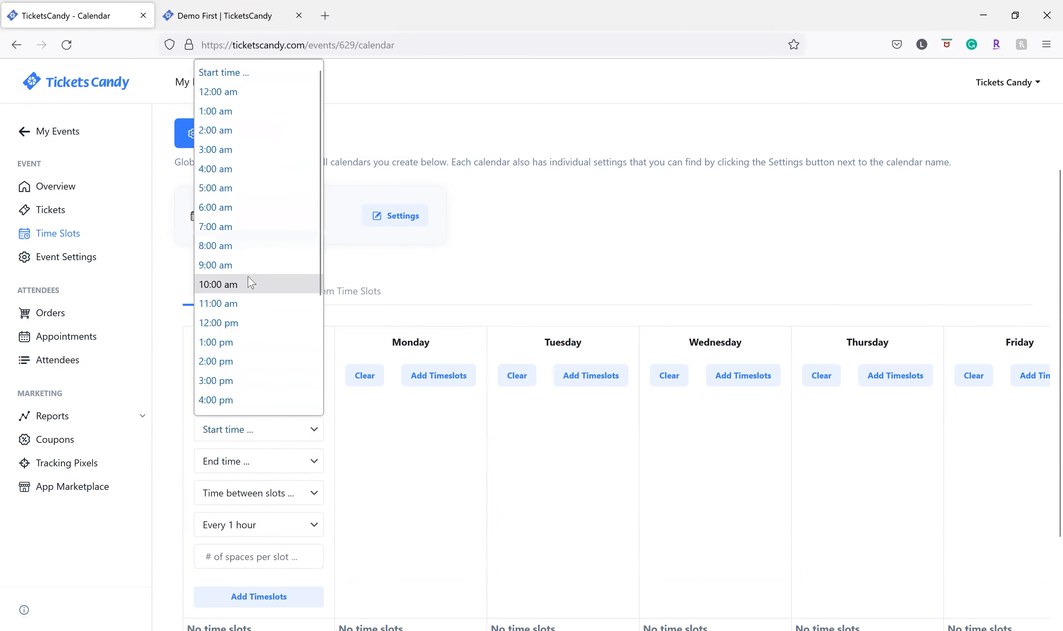
{"action": "left_click", "coordinate": [252, 264]}
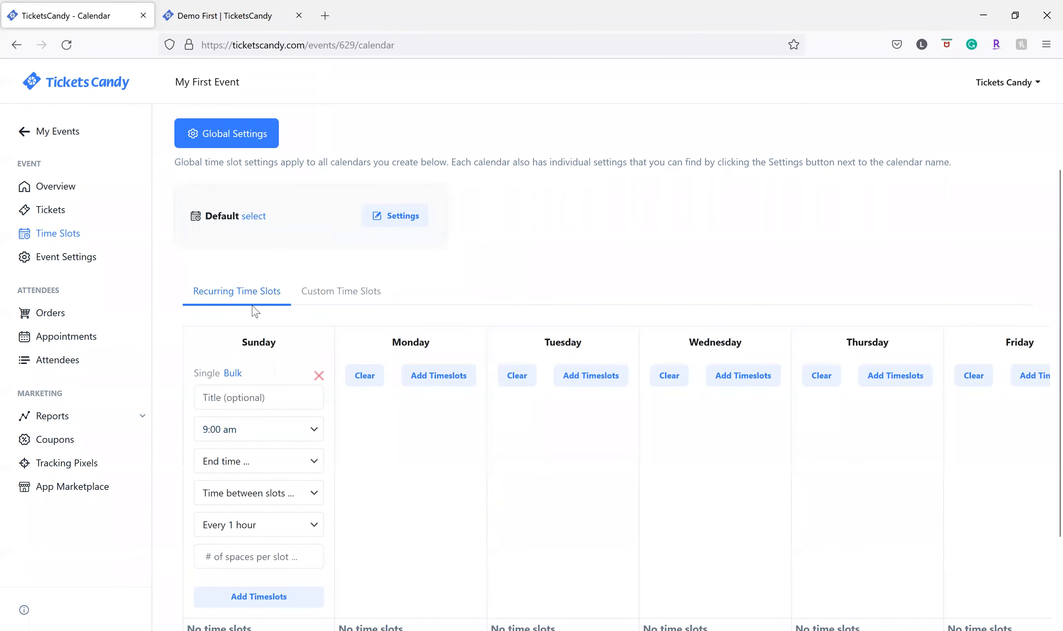
{"action": "left_click", "coordinate": [243, 463]}
{"action": "scroll", "coordinate": [238, 341], "scroll_direction": "down", "scroll_amount": 3}
{"action": "left_click", "coordinate": [236, 358]}
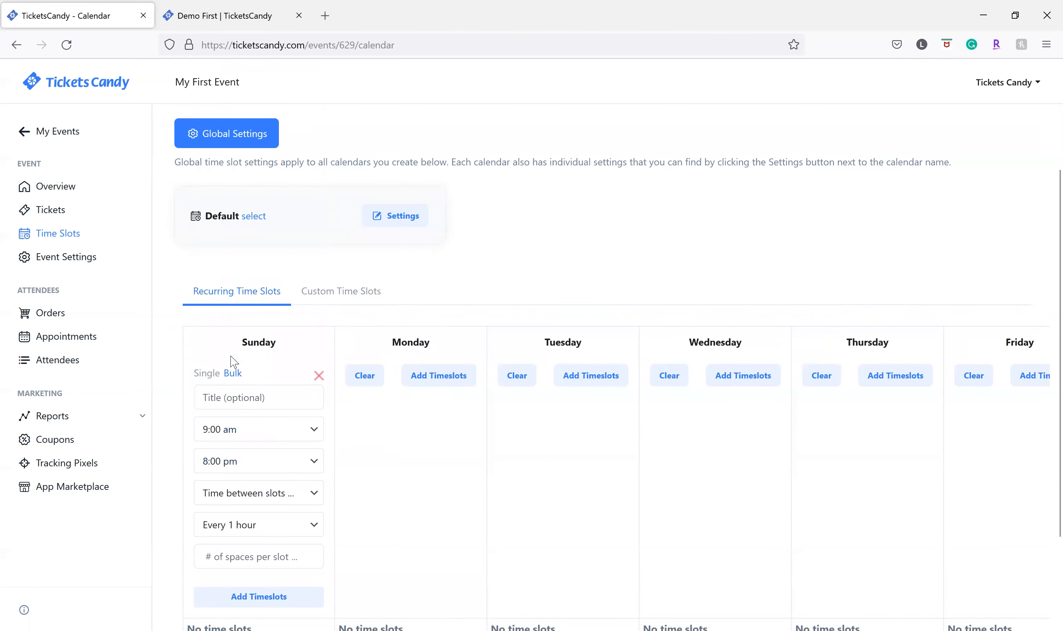
Leave the time between Sunday's slots unset and choose Every 1 hour as the slot interval
{"action": "scroll", "coordinate": [262, 458], "scroll_direction": "down", "scroll_amount": 1}
{"action": "scroll", "coordinate": [262, 459], "scroll_direction": "down", "scroll_amount": 2}
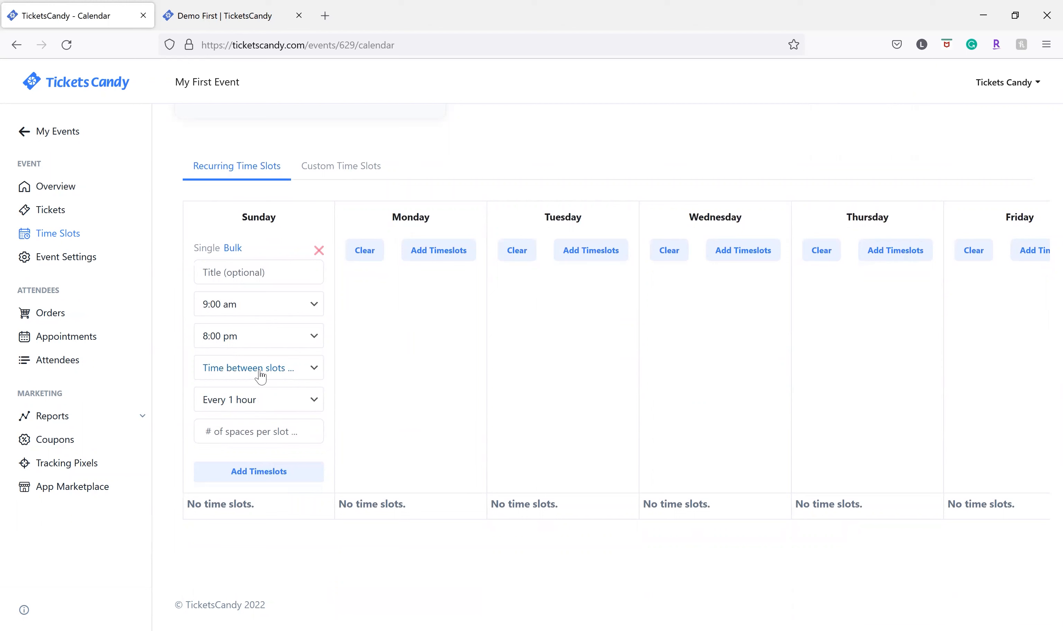
{"action": "left_click", "coordinate": [261, 377]}
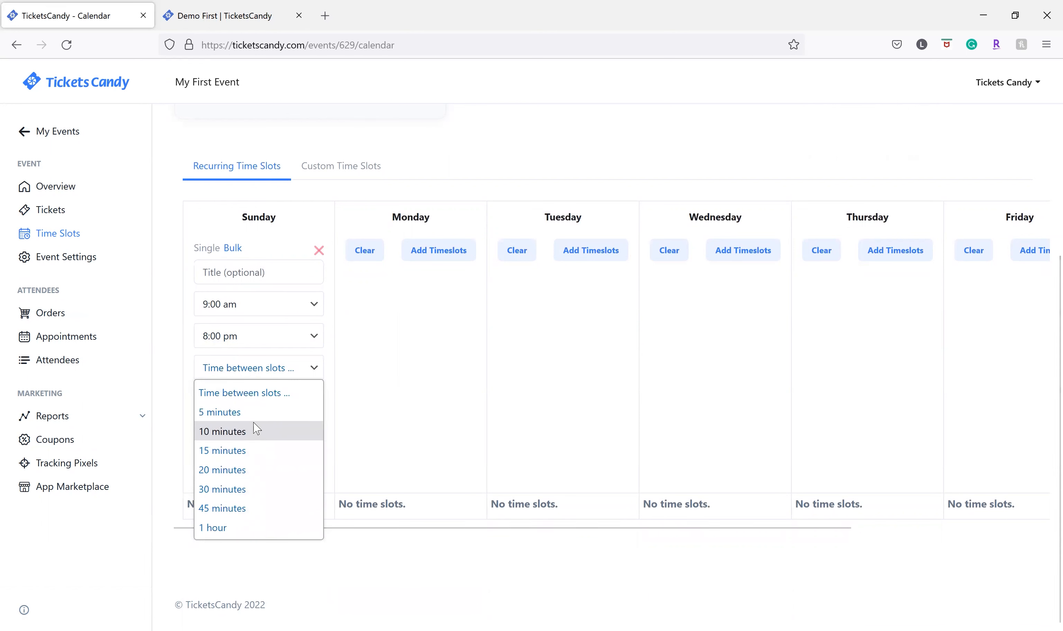
{"action": "left_click", "coordinate": [264, 393]}
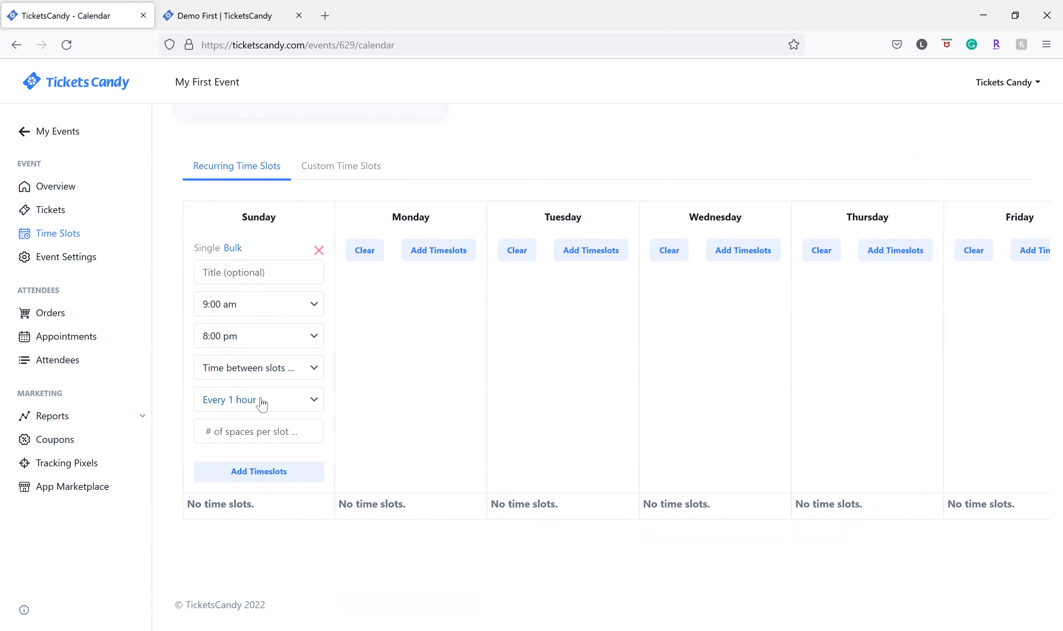
{"action": "left_click", "coordinate": [262, 403]}
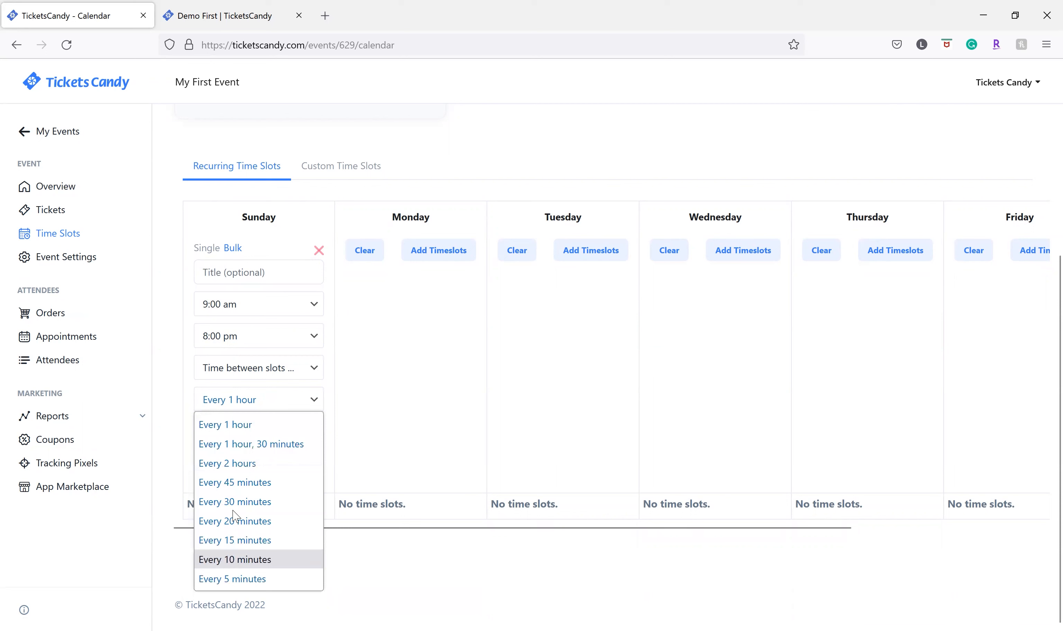
{"action": "left_click", "coordinate": [248, 420]}
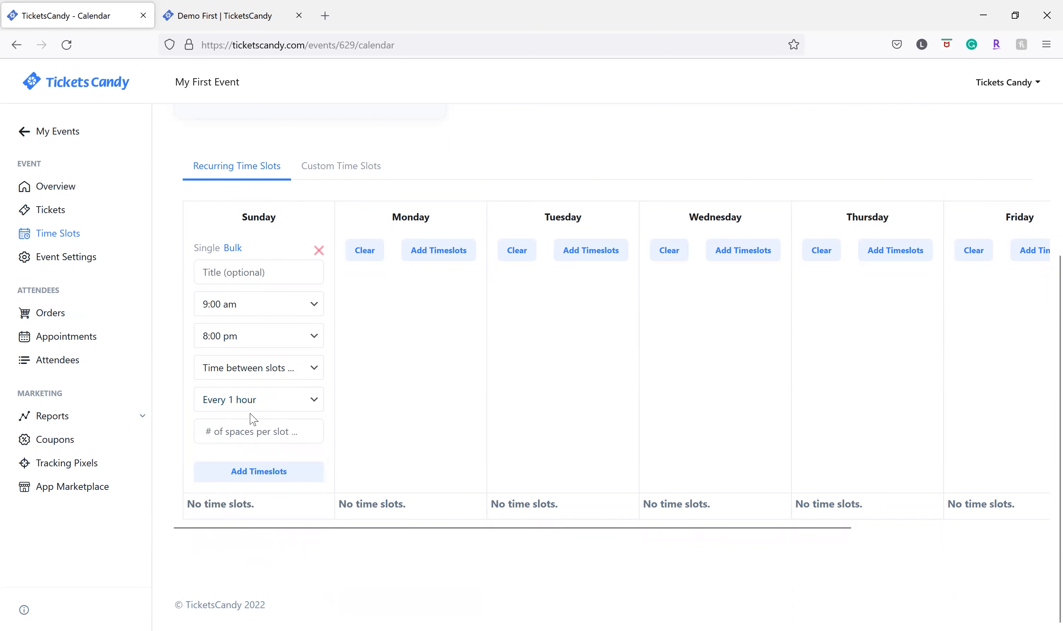
Set 50 spaces per slot, add the bulk time slots to Sunday, and review them
{"action": "left_click", "coordinate": [247, 432]}
{"action": "type", "text": "50"}
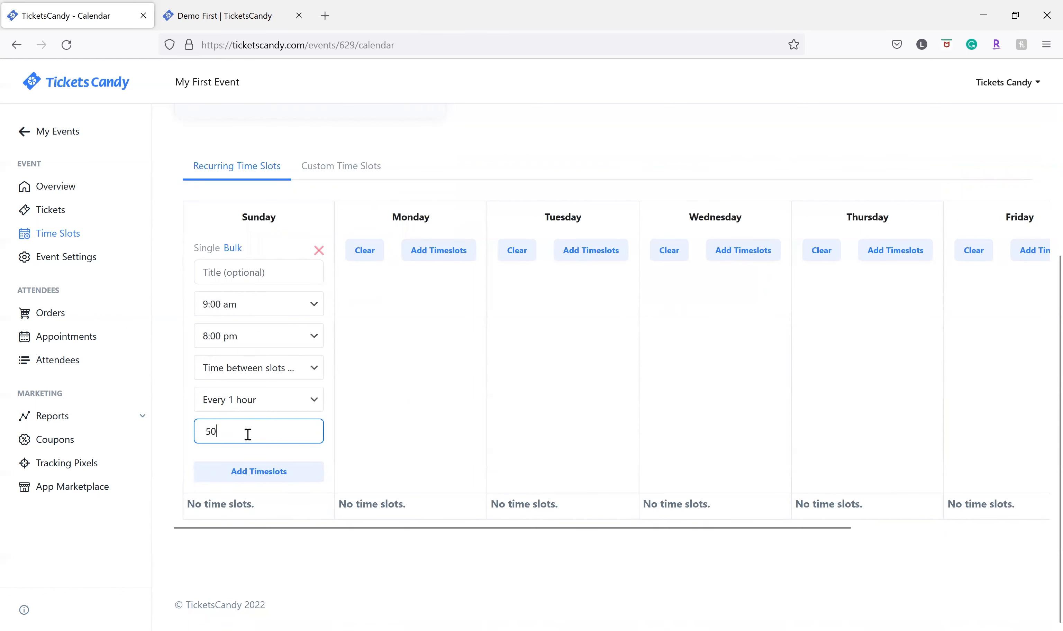
{"action": "left_click", "coordinate": [253, 472]}
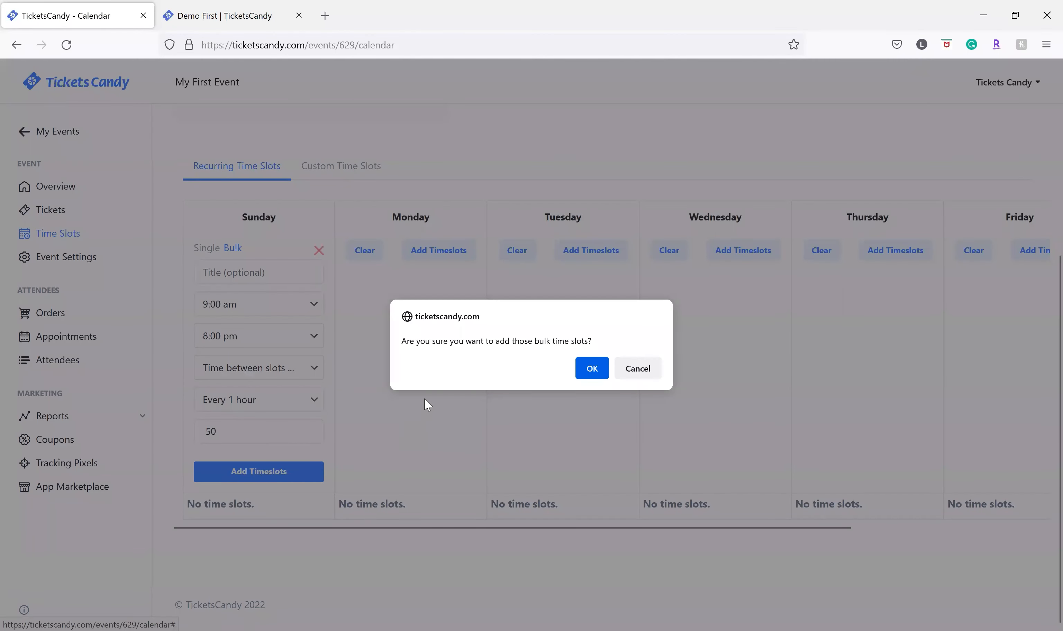
{"action": "left_click", "coordinate": [590, 368]}
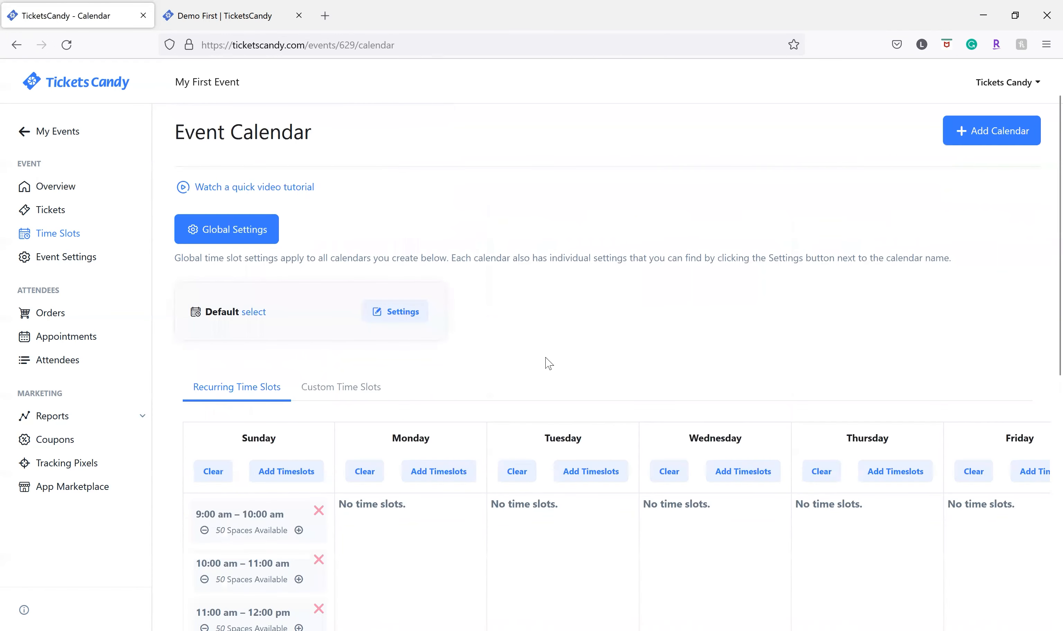
{"action": "scroll", "coordinate": [373, 393], "scroll_direction": "down", "scroll_amount": 10}
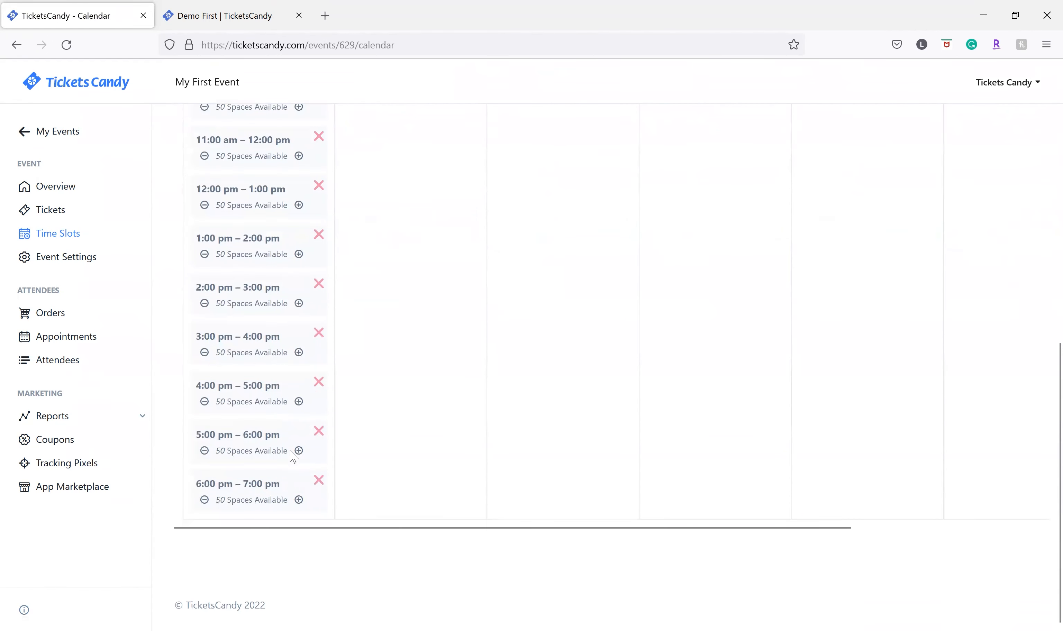
Add bulk time slots to Monday from 9:00 am to 8:00 pm, every 1 hour, with 50 spaces each
{"action": "scroll", "coordinate": [271, 484], "scroll_direction": "up", "scroll_amount": 10}
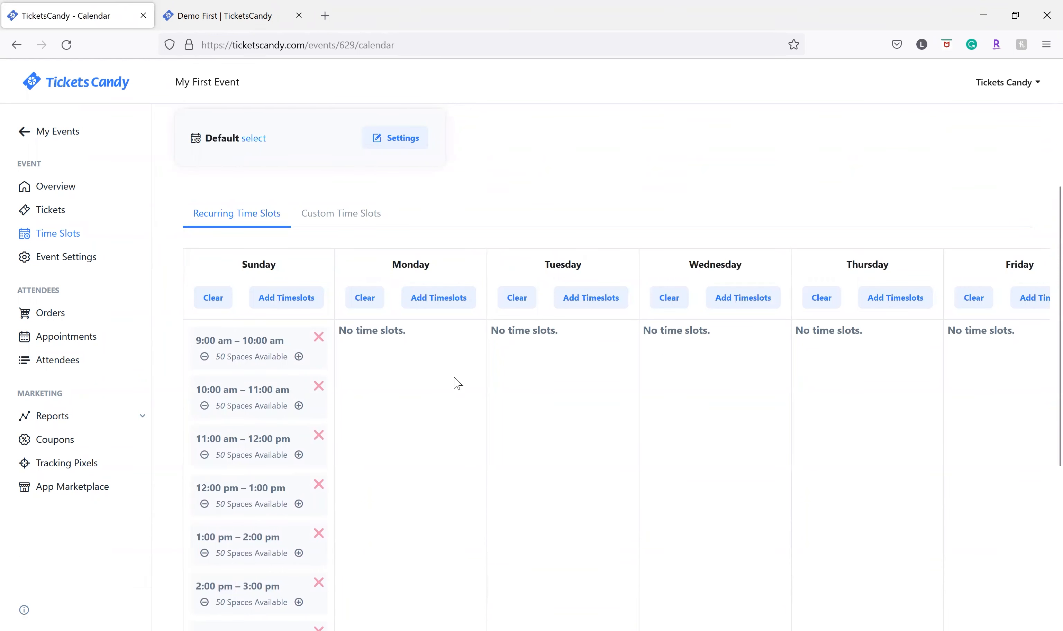
{"action": "left_click", "coordinate": [447, 296]}
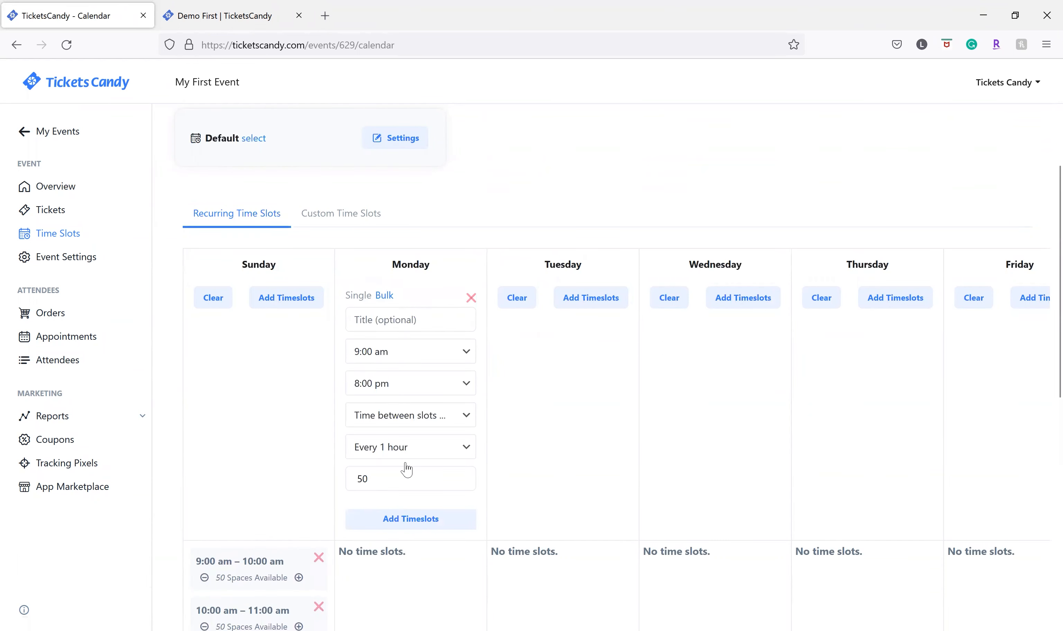
{"action": "left_click", "coordinate": [410, 519]}
{"action": "left_click", "coordinate": [595, 377]}
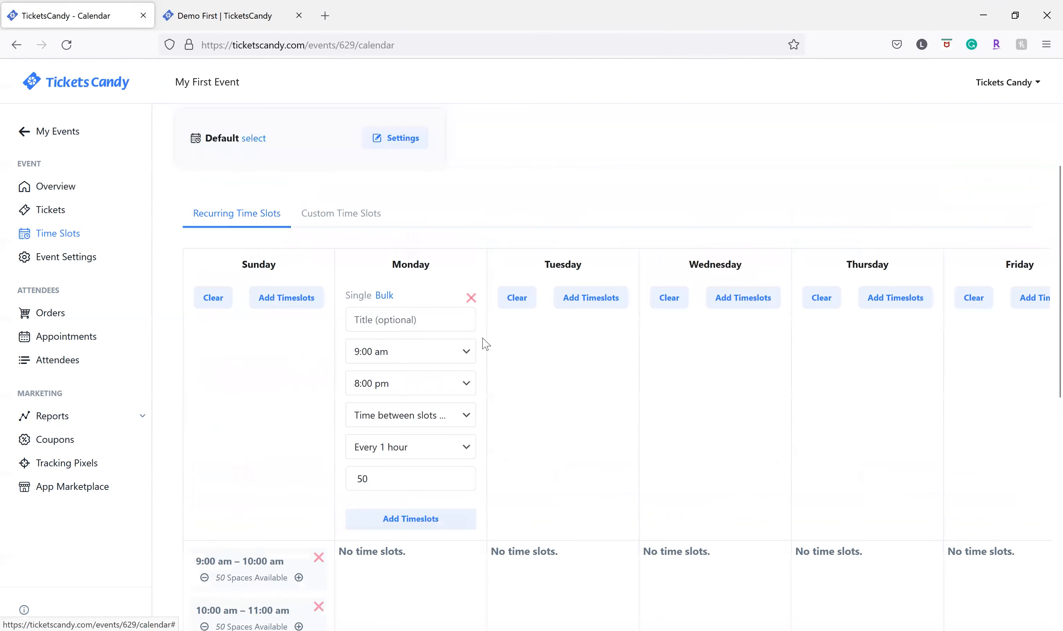
{"action": "scroll", "coordinate": [517, 600], "scroll_direction": "down", "scroll_amount": 5}
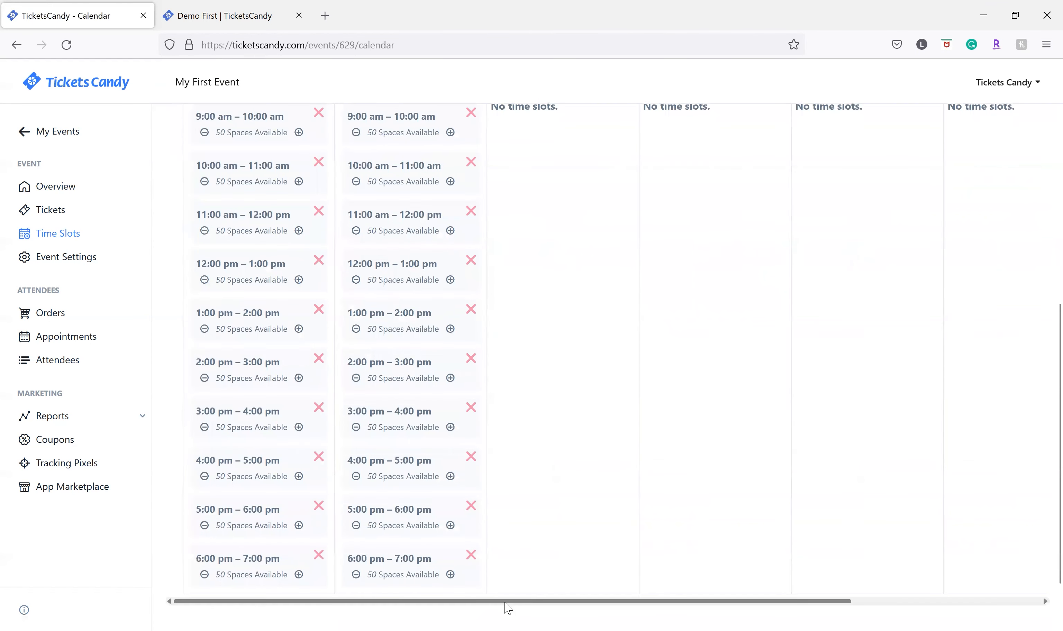
Add bulk time slots to Saturday from 9:00 am to 8:00 pm, every 1 hour, with 50 spaces each, and review the recurring slots
{"action": "left_click_drag", "start_coordinate": [553, 603], "coordinate": [711, 596]}
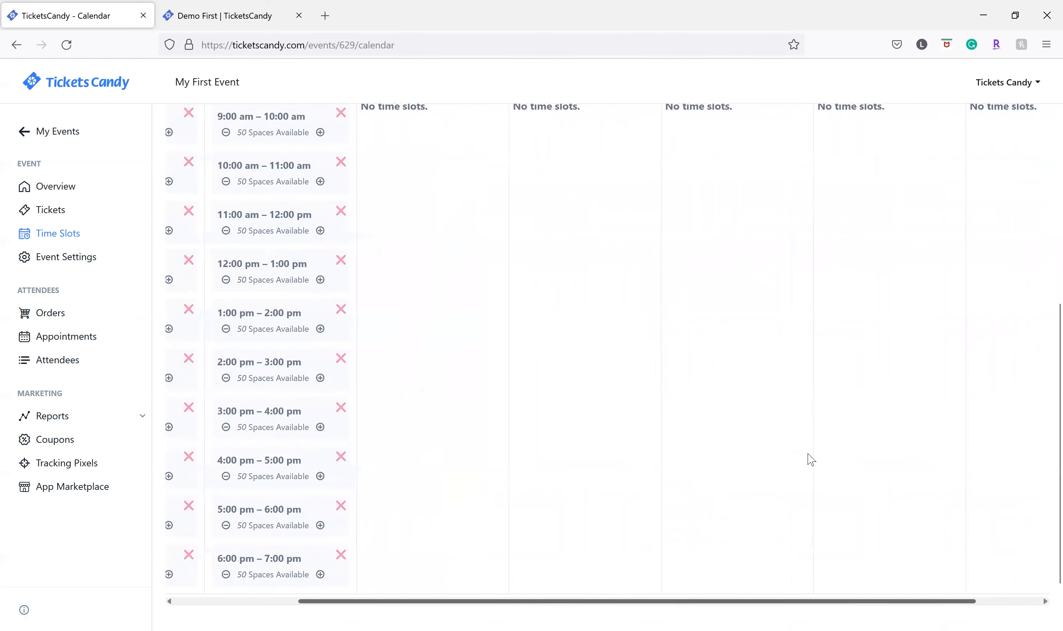
{"action": "scroll", "coordinate": [809, 458], "scroll_direction": "up", "scroll_amount": 8}
{"action": "left_click", "coordinate": [992, 449]}
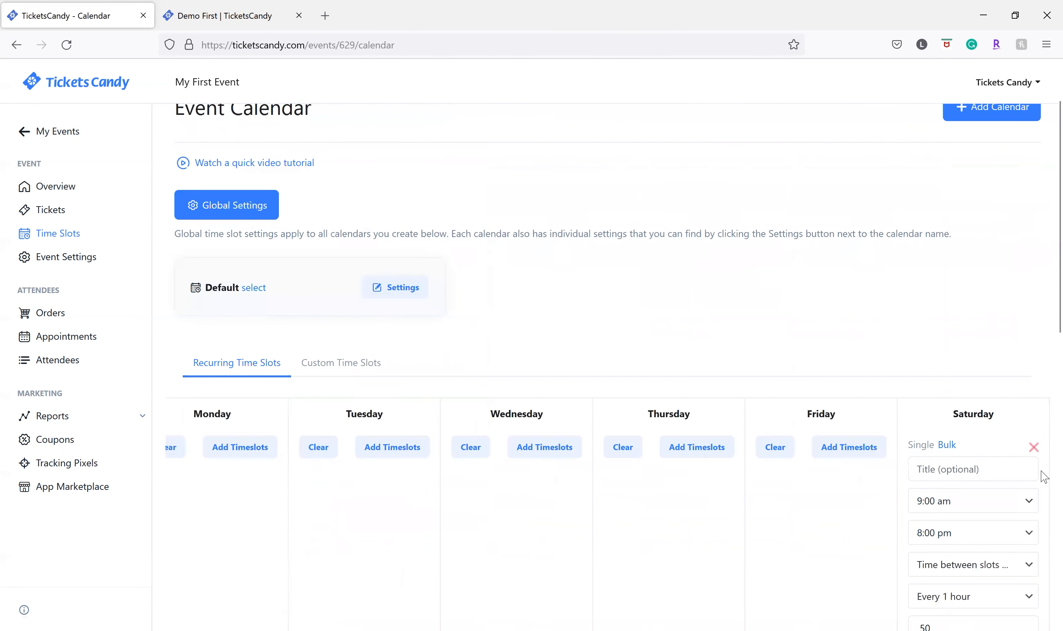
{"action": "scroll", "coordinate": [988, 483], "scroll_direction": "down", "scroll_amount": 5}
{"action": "left_click", "coordinate": [976, 447]}
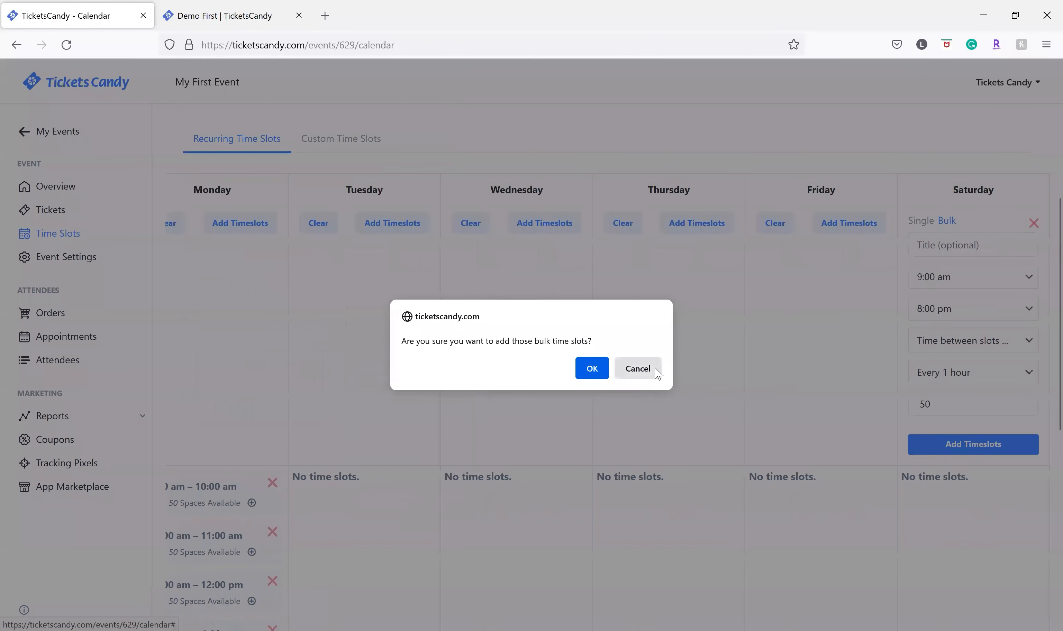
{"action": "left_click", "coordinate": [592, 369]}
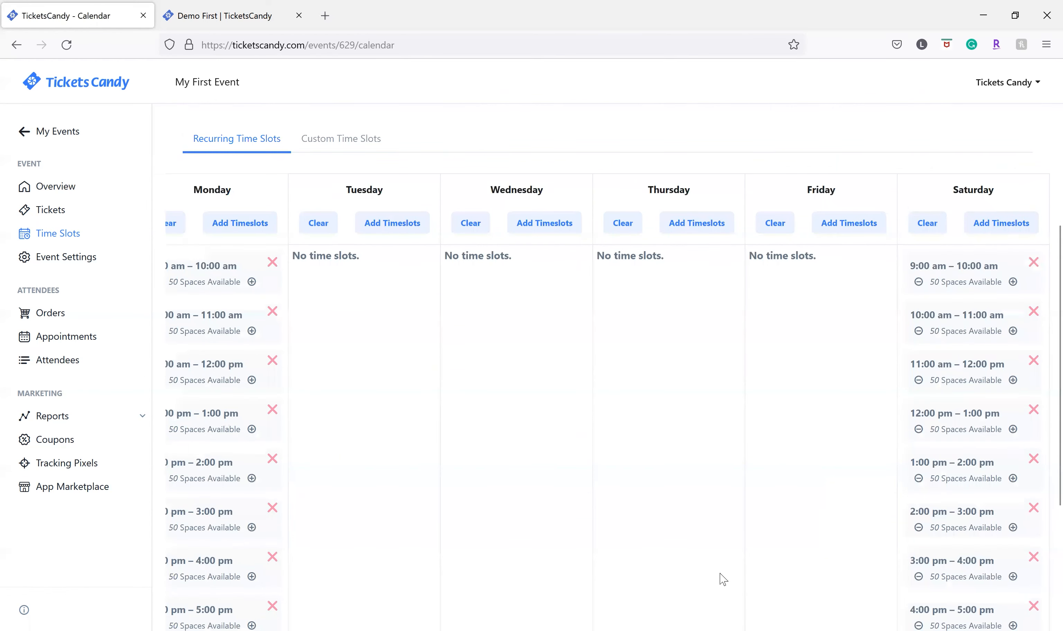
{"action": "scroll", "coordinate": [603, 595], "scroll_direction": "down", "scroll_amount": 3}
{"action": "scroll", "coordinate": [600, 561], "scroll_direction": "down", "scroll_amount": 3}
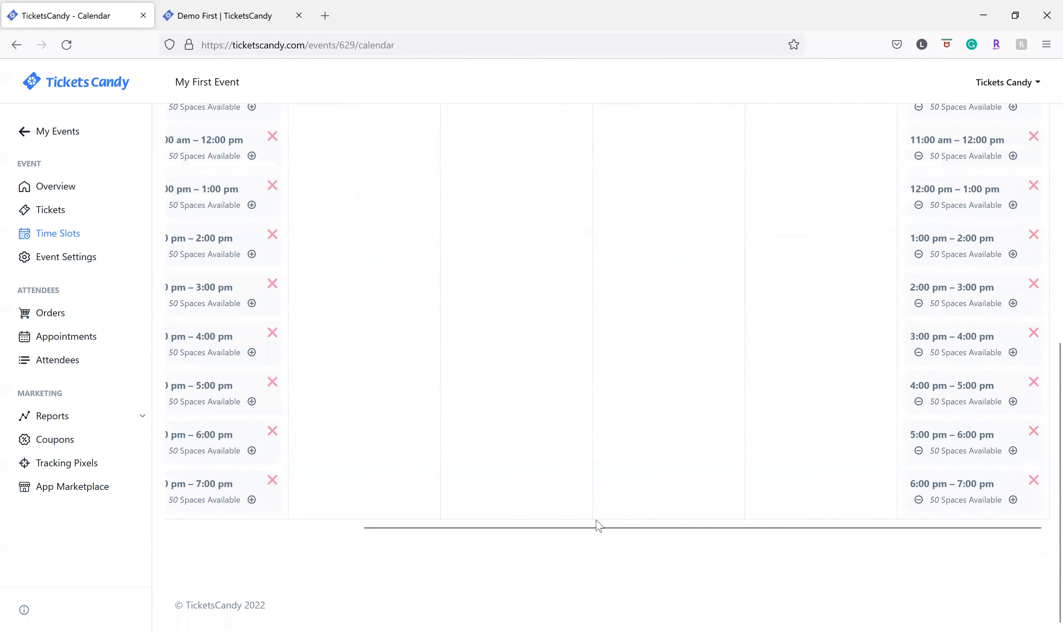
{"action": "left_click_drag", "start_coordinate": [555, 526], "coordinate": [377, 528]}
{"action": "scroll", "coordinate": [479, 484], "scroll_direction": "up", "scroll_amount": 5}
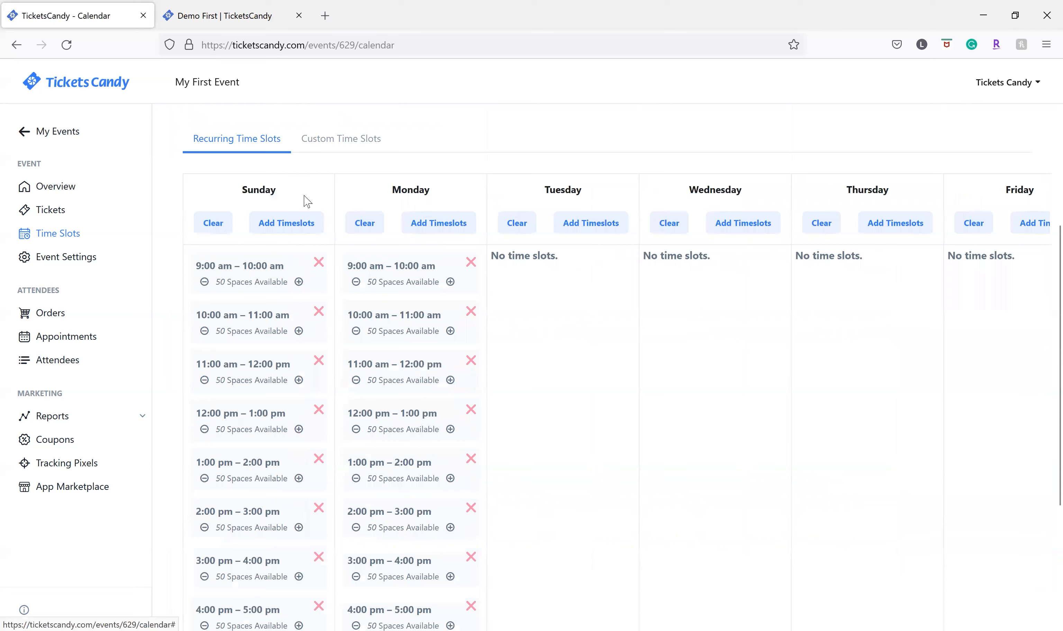
{"action": "scroll", "coordinate": [518, 328], "scroll_direction": "up", "scroll_amount": 3}
{"action": "scroll", "coordinate": [524, 335], "scroll_direction": "up", "scroll_amount": 4}
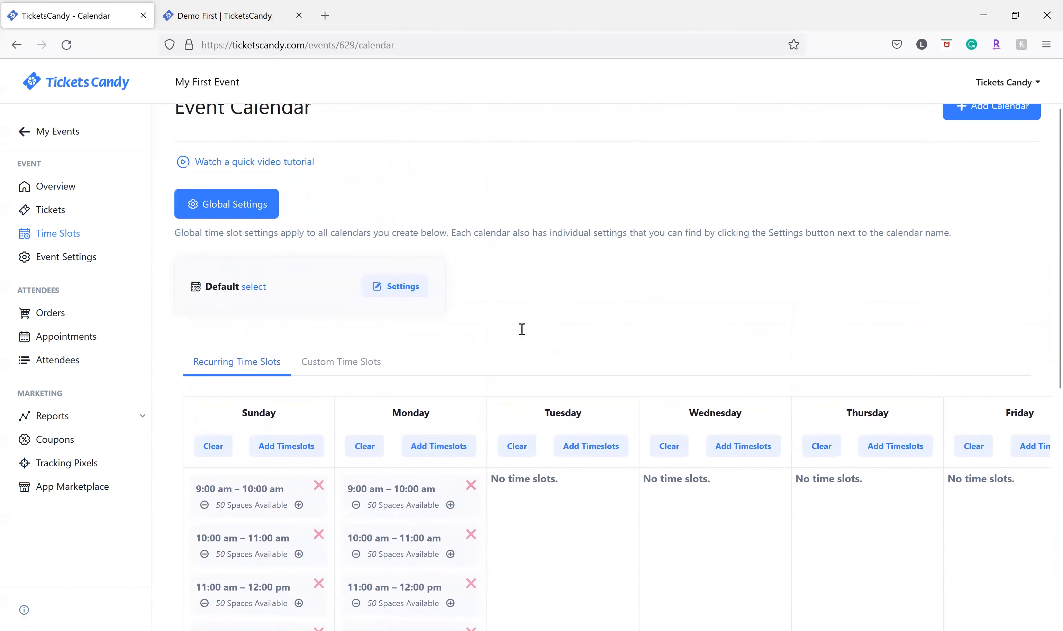
Switch to the public Demo Event page, reload it, and proceed to checkout with one General Admission ticket
{"action": "left_click", "coordinate": [204, 24]}
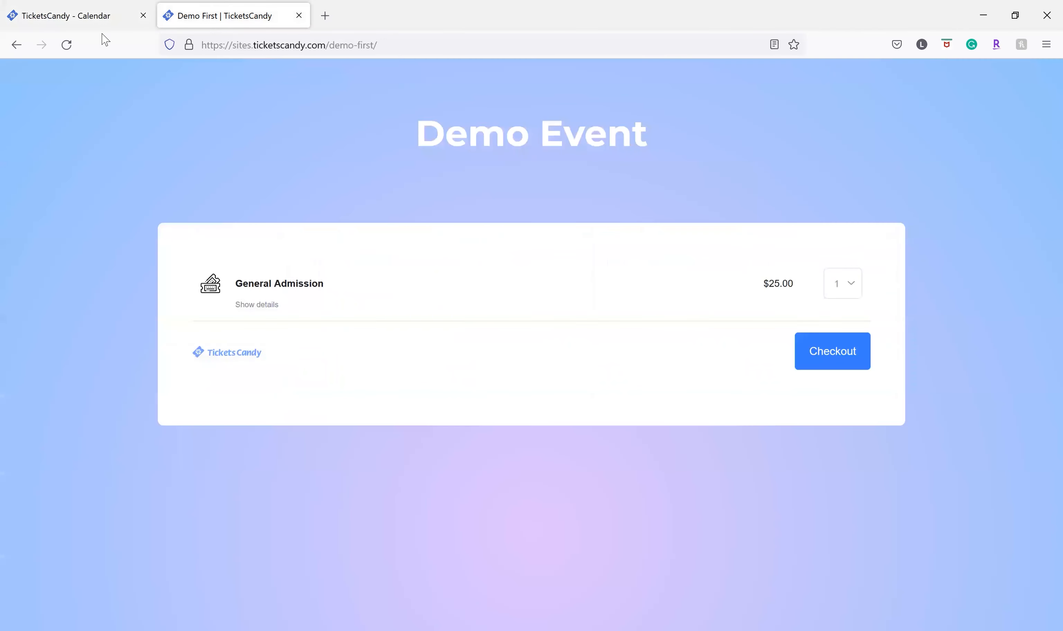
{"action": "left_click", "coordinate": [69, 45]}
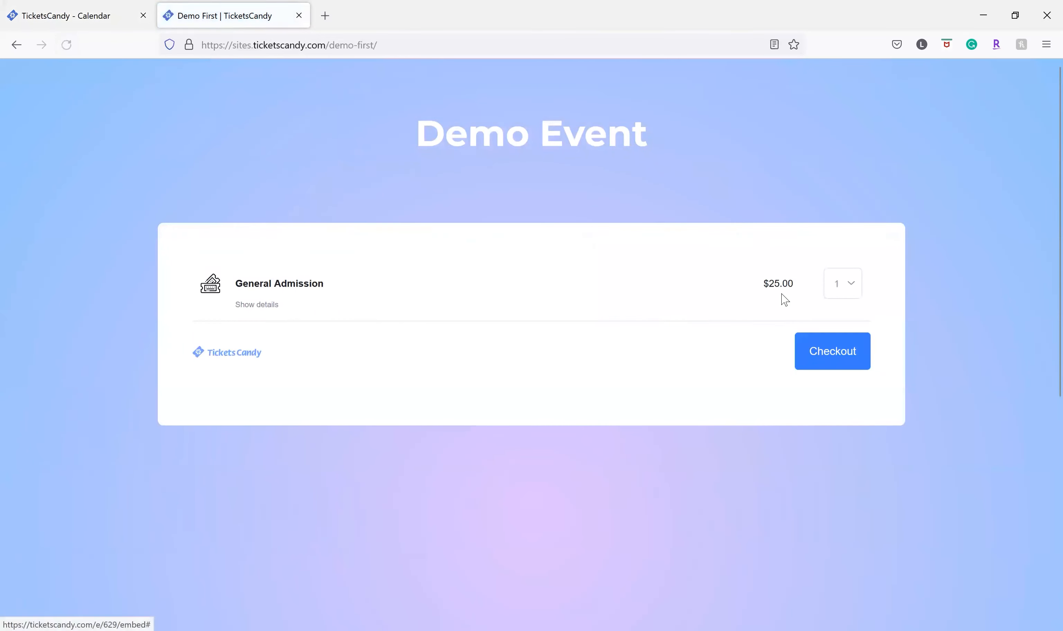
{"action": "left_click", "coordinate": [833, 345]}
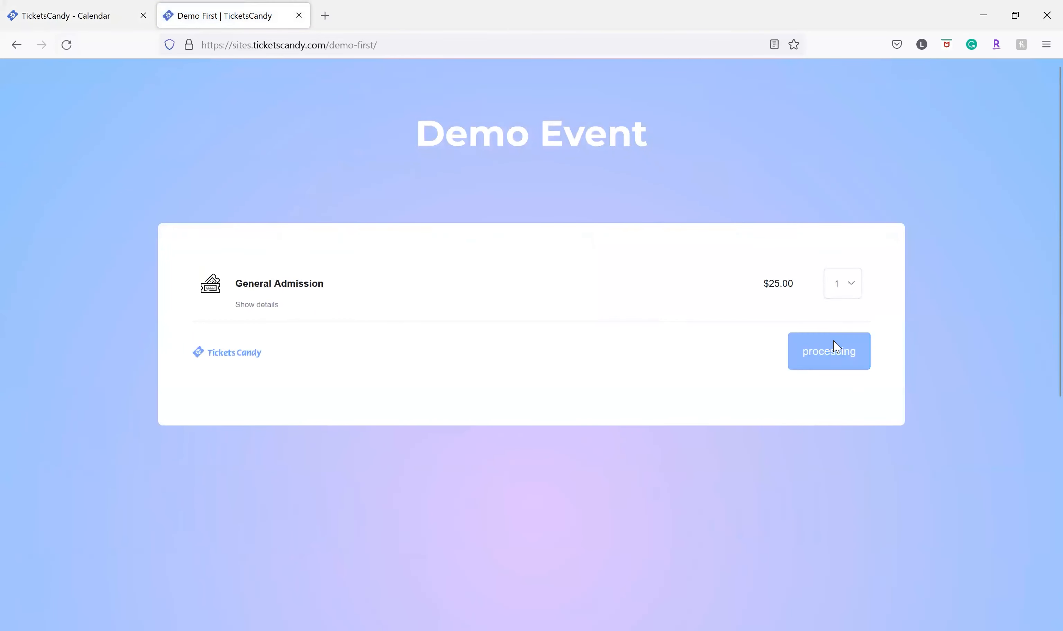
Show November 6, 2022 in the checkout's date calendar and review the time slots offered that day
{"action": "scroll", "coordinate": [720, 370], "scroll_direction": "down", "scroll_amount": 3}
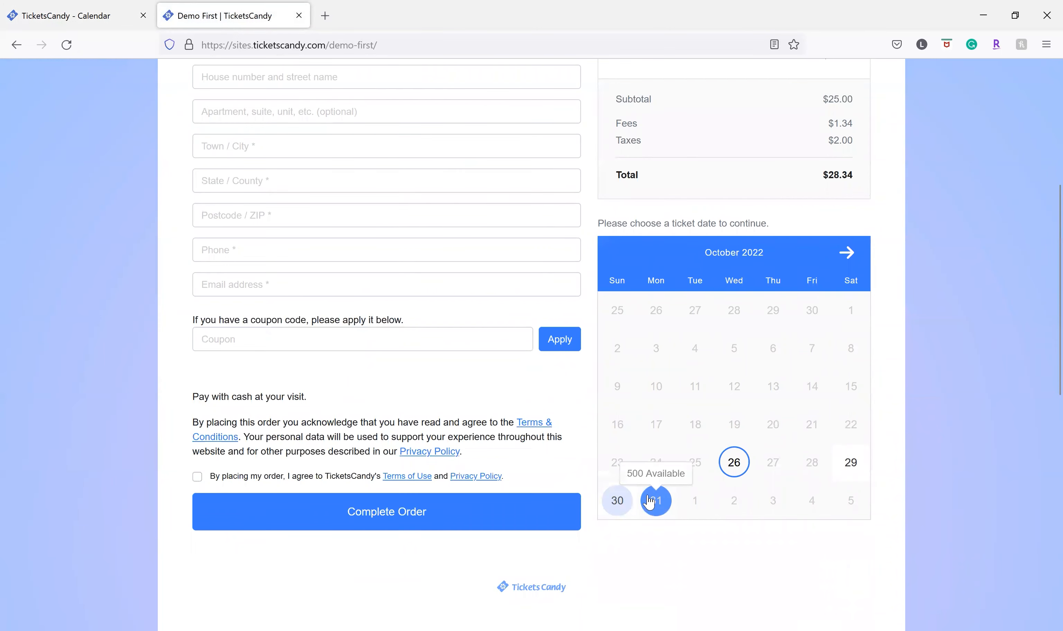
{"action": "left_click", "coordinate": [848, 262]}
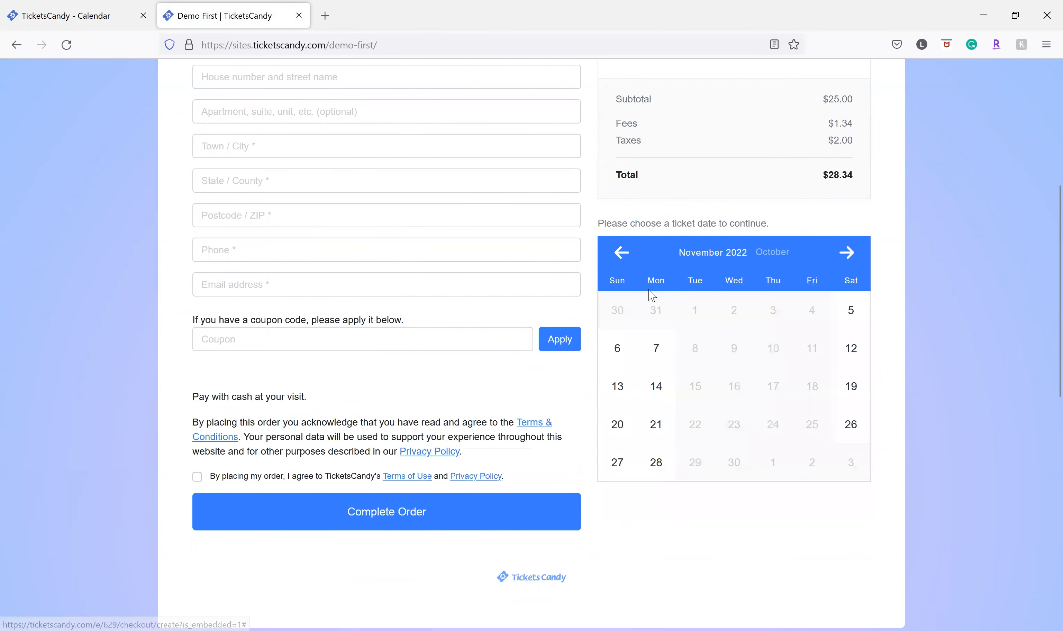
{"action": "left_click", "coordinate": [617, 348]}
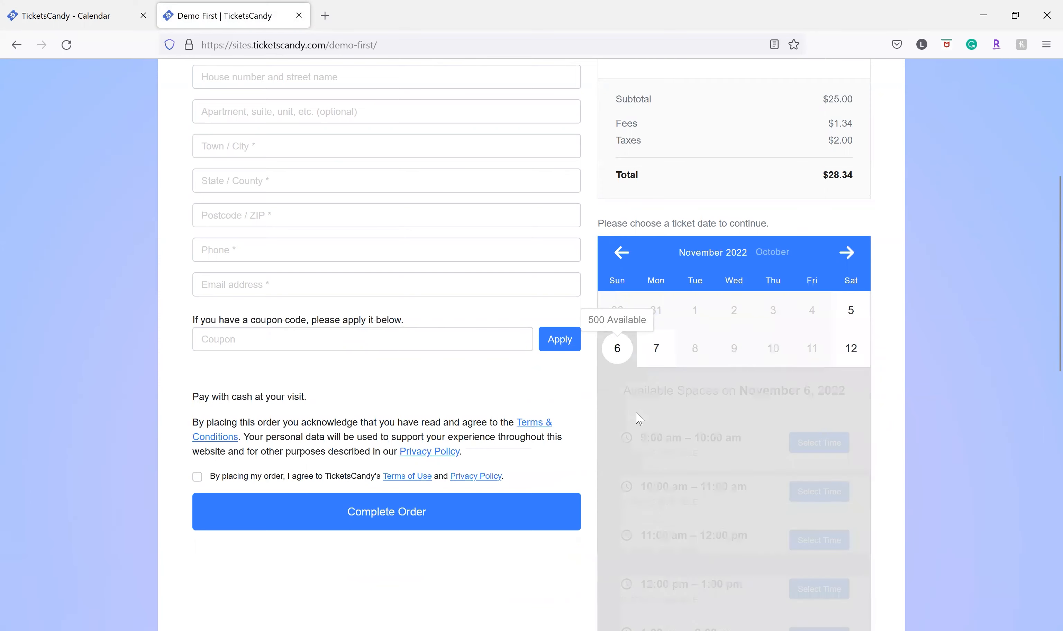
{"action": "scroll", "coordinate": [680, 426], "scroll_direction": "down", "scroll_amount": 5}
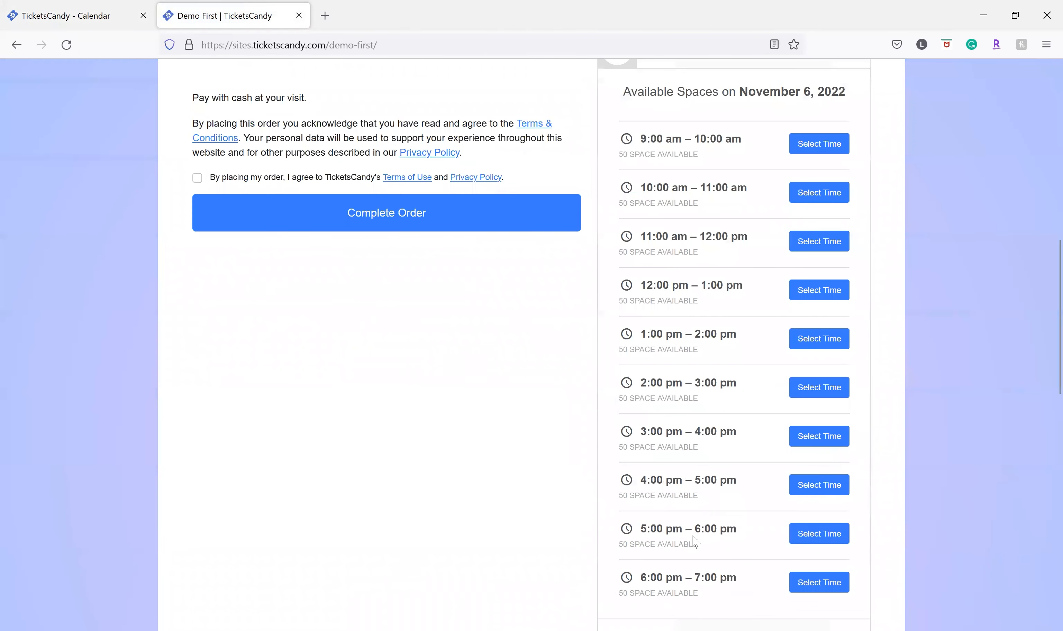
{"action": "scroll", "coordinate": [693, 533], "scroll_direction": "down", "scroll_amount": 2}
{"action": "scroll", "coordinate": [703, 519], "scroll_direction": "up", "scroll_amount": 3}
{"action": "scroll", "coordinate": [617, 275], "scroll_direction": "up", "scroll_amount": 3}
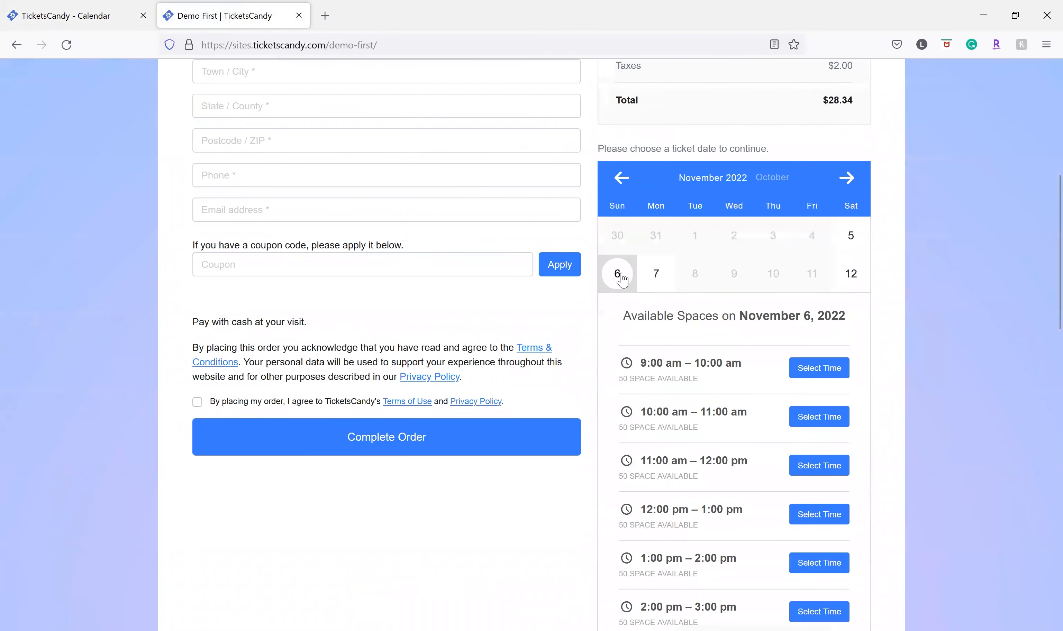
{"action": "left_click", "coordinate": [617, 275]}
Return to the Event Calendar and add a custom time slot date entry assigned to the Default Calendar
{"action": "left_click", "coordinate": [105, 4]}
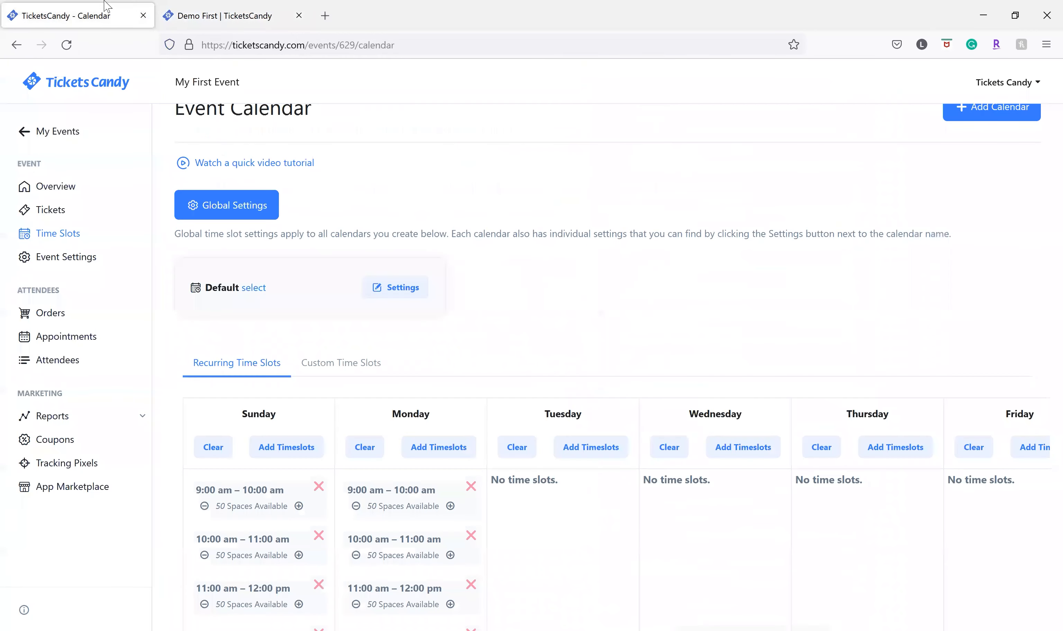
{"action": "left_click", "coordinate": [371, 367]}
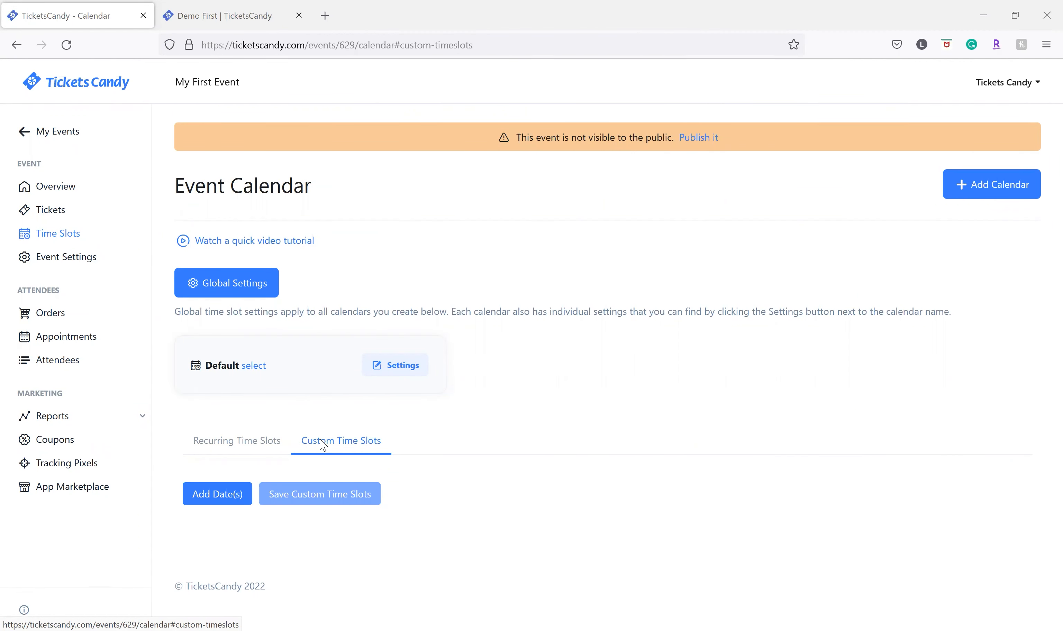
{"action": "left_click", "coordinate": [225, 500]}
{"action": "left_click", "coordinate": [282, 513]}
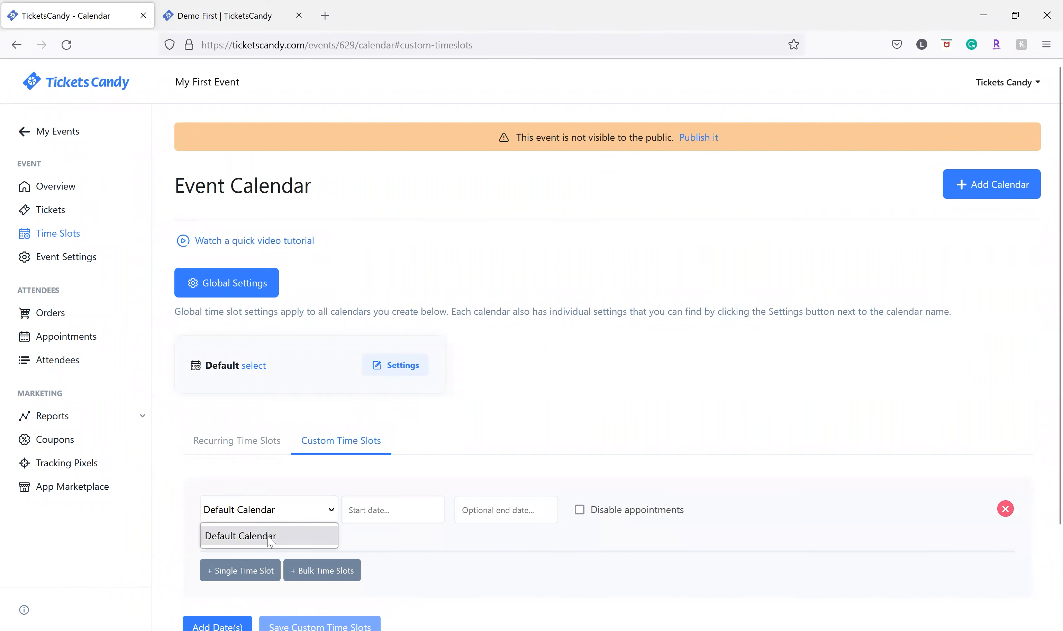
{"action": "left_click", "coordinate": [277, 517]}
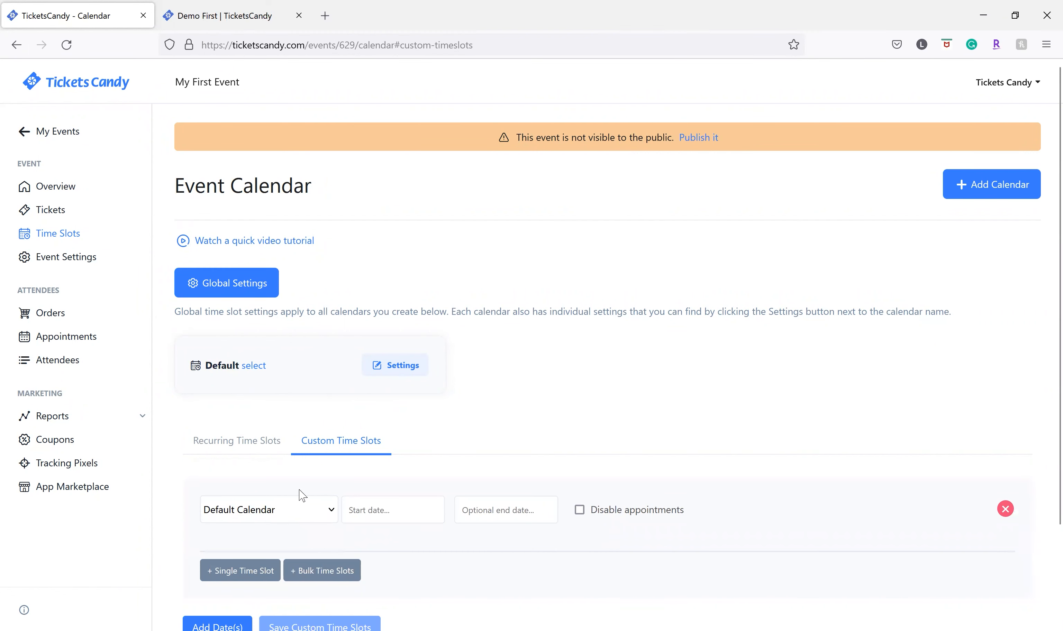
Set both the start date and the optional end date of the custom entry to 2022-12-25
{"action": "left_click", "coordinate": [371, 514]}
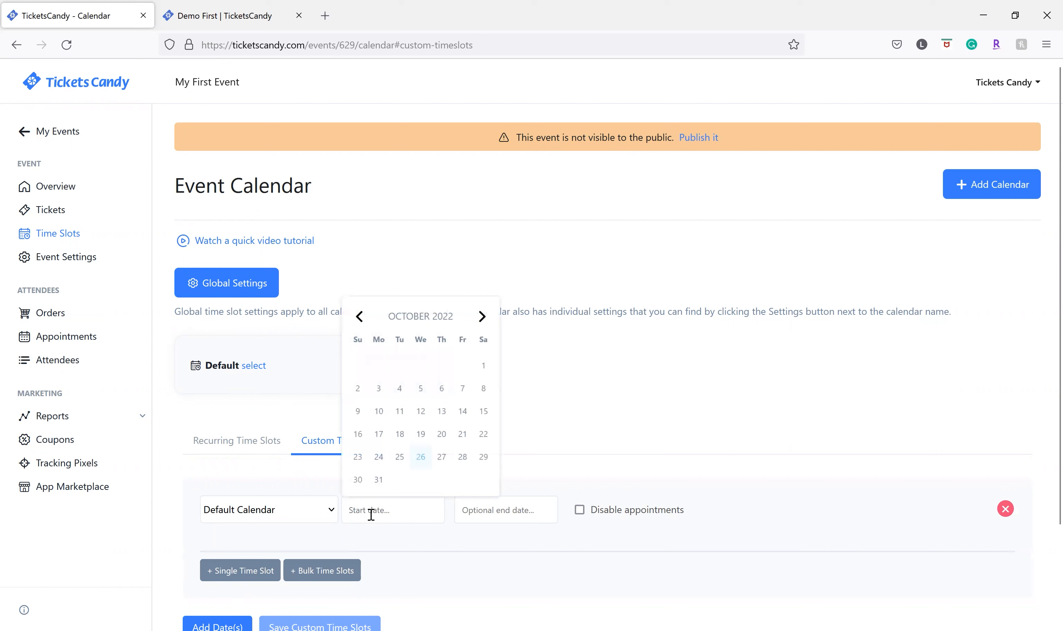
{"action": "left_click", "coordinate": [482, 318]}
{"action": "left_click", "coordinate": [482, 318]}
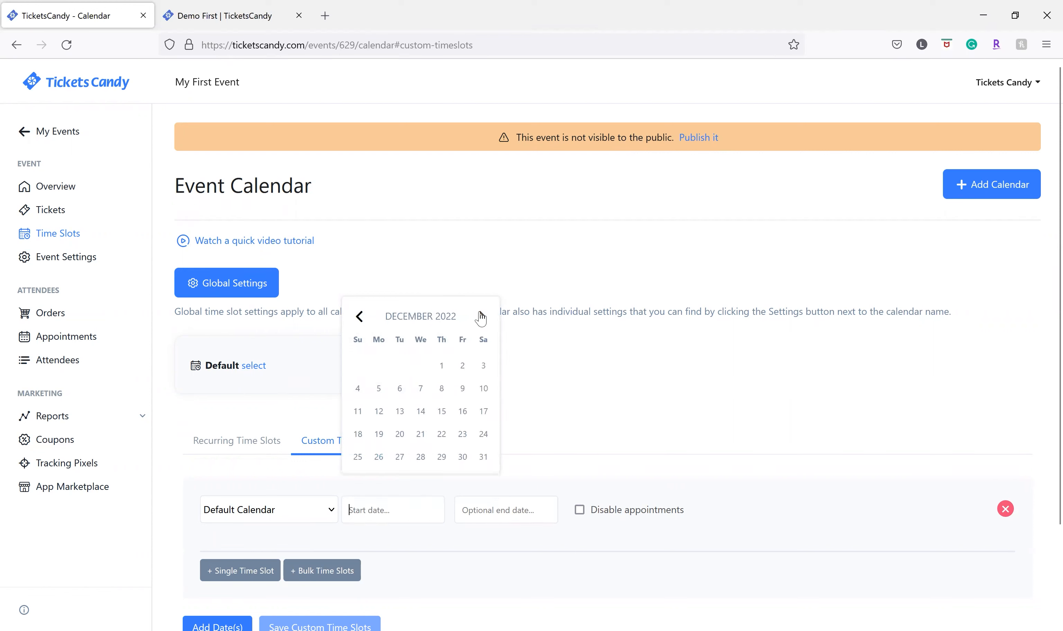
{"action": "left_click", "coordinate": [352, 463]}
{"action": "left_click", "coordinate": [496, 510]}
{"action": "left_click", "coordinate": [470, 480]}
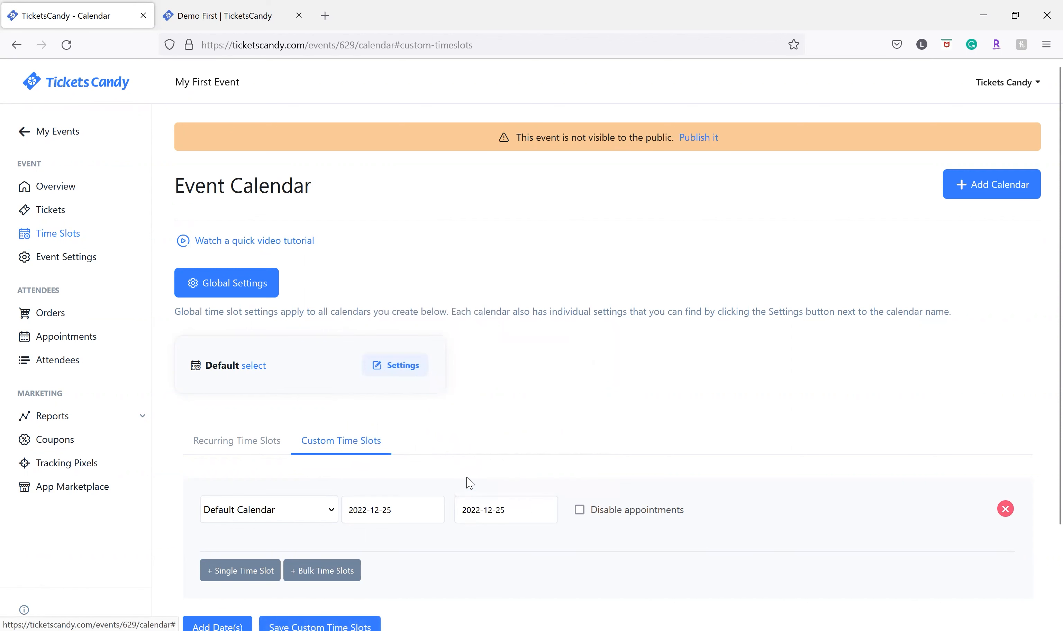
Start bulk time slots for the custom date, running from 12:00 pm to 5:00 pm
{"action": "scroll", "coordinate": [345, 475], "scroll_direction": "down", "scroll_amount": 3}
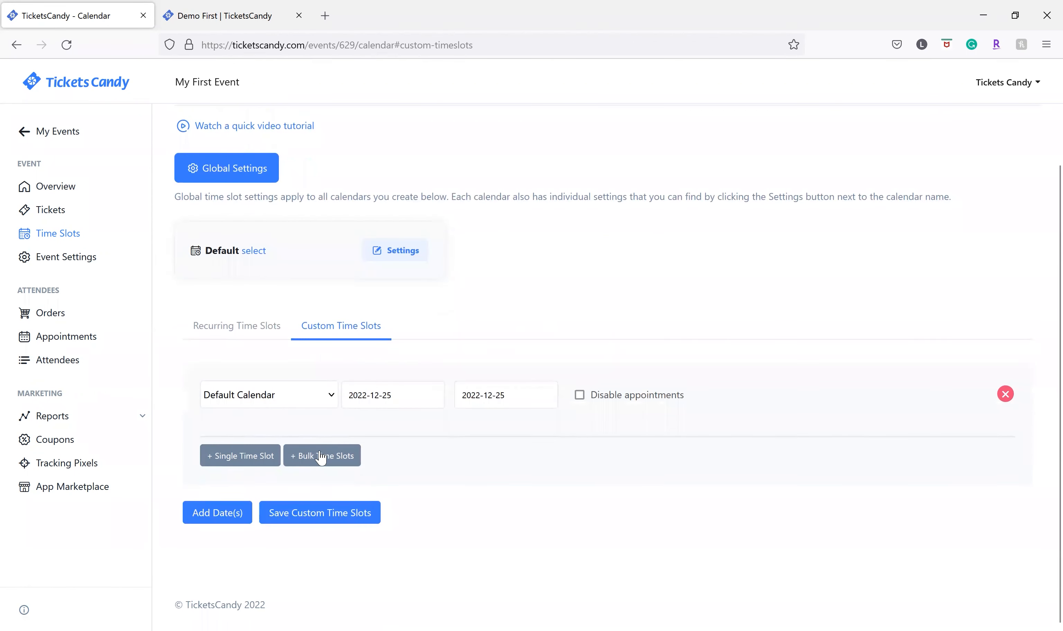
{"action": "left_click", "coordinate": [321, 457]}
{"action": "left_click", "coordinate": [372, 496]}
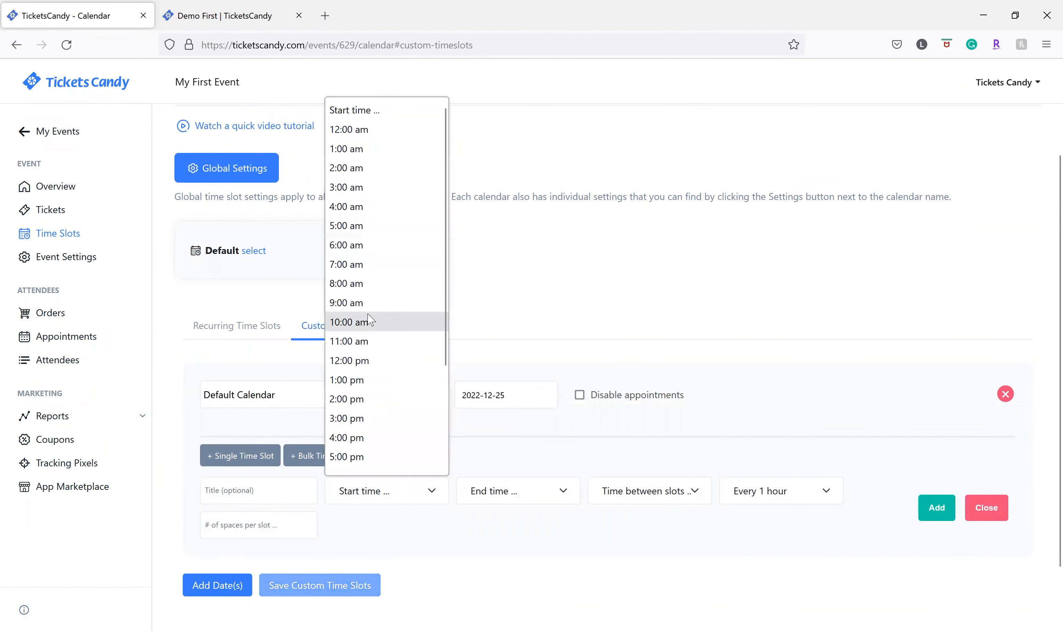
{"action": "left_click", "coordinate": [368, 364]}
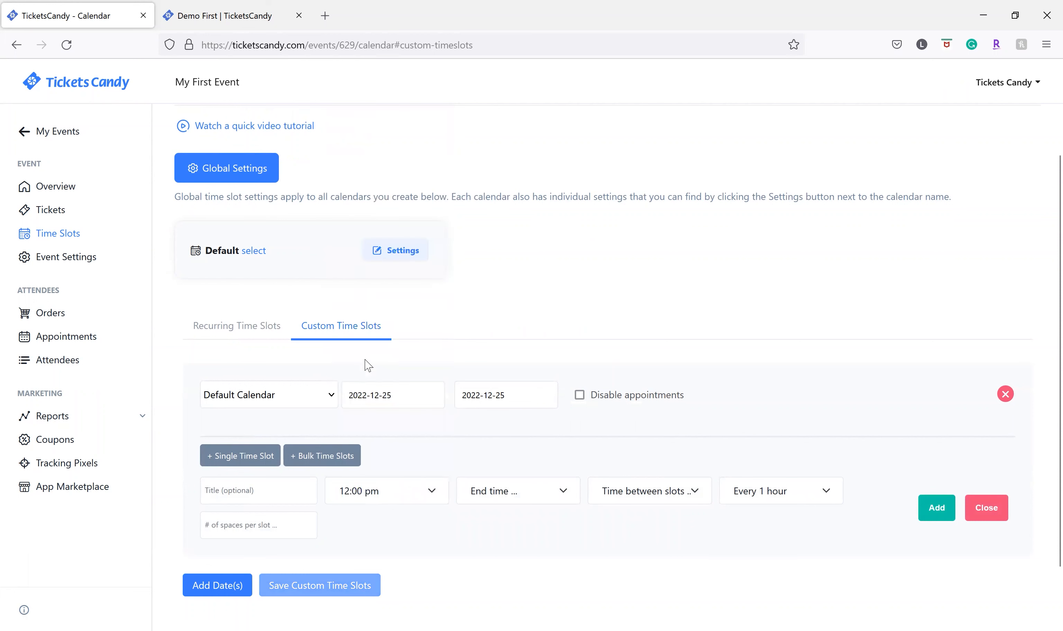
{"action": "left_click", "coordinate": [510, 495]}
{"action": "scroll", "coordinate": [482, 408], "scroll_direction": "down", "scroll_amount": 2}
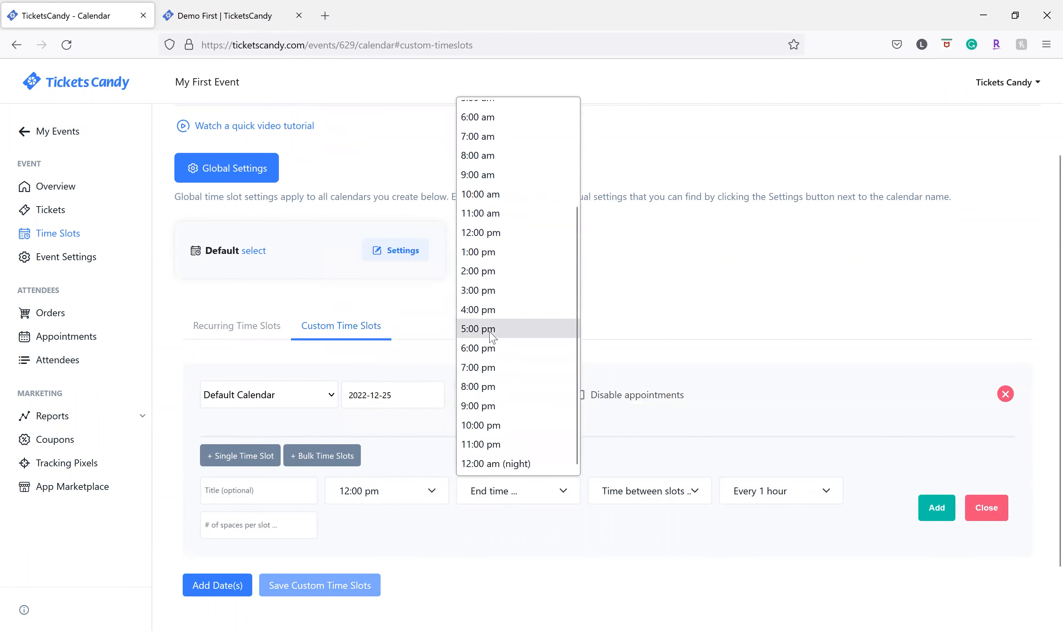
{"action": "left_click", "coordinate": [491, 328]}
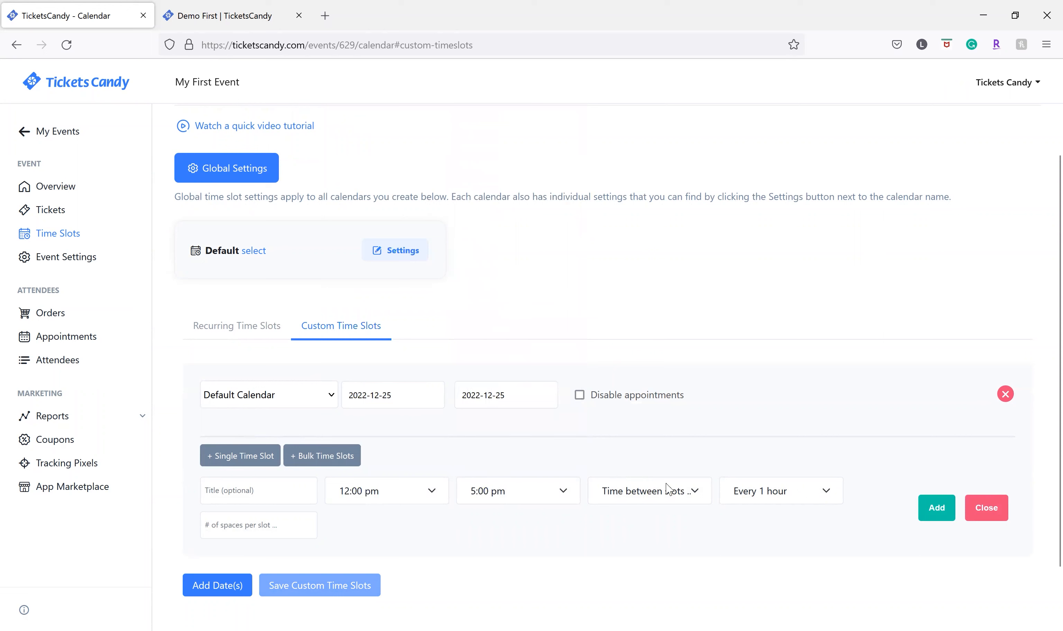
Set 25 spaces per slot and add the hourly bulk time slots to the December 25 entry
{"action": "left_click", "coordinate": [258, 526]}
{"action": "type", "text": "25"}
{"action": "left_click", "coordinate": [940, 506]}
{"action": "left_click", "coordinate": [597, 369]}
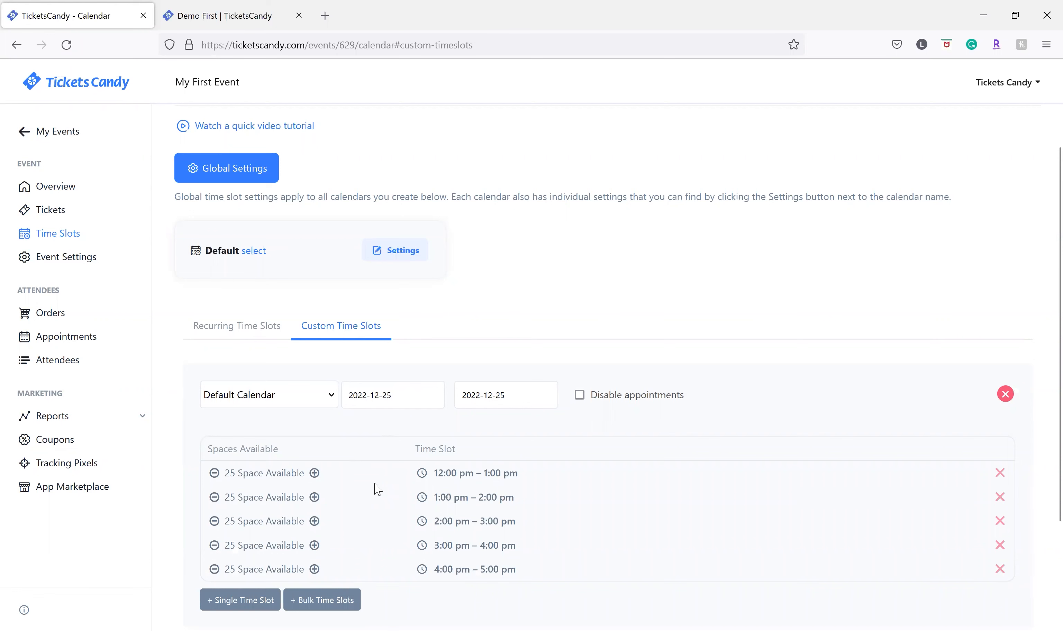
Reload the public Demo Event page and open the General Admission checkout again to test the custom date
{"action": "left_click", "coordinate": [199, 13]}
{"action": "left_click", "coordinate": [67, 44]}
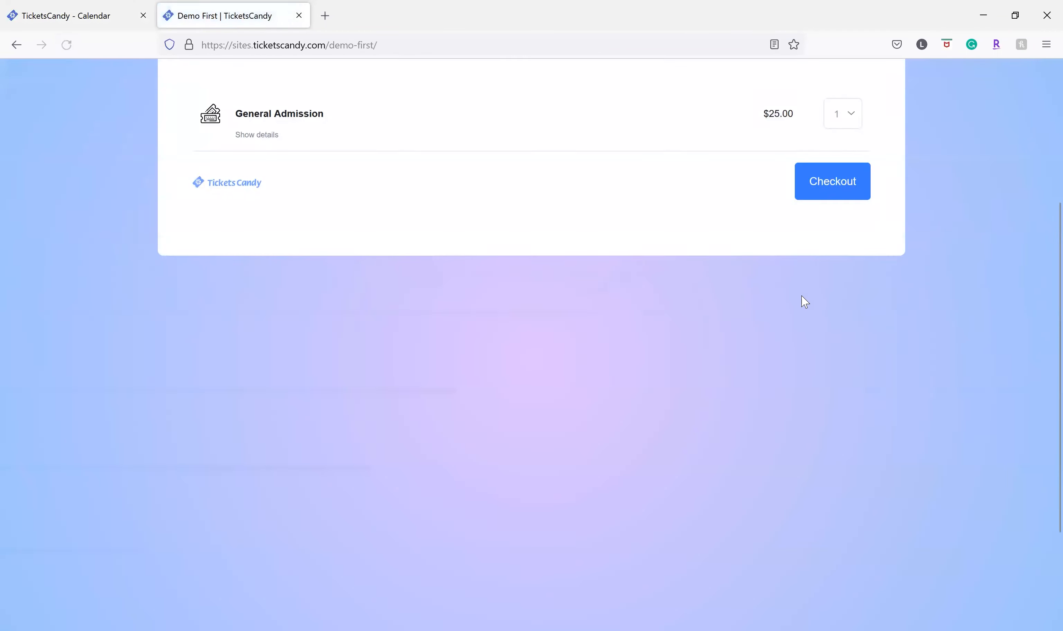
{"action": "left_click", "coordinate": [843, 209]}
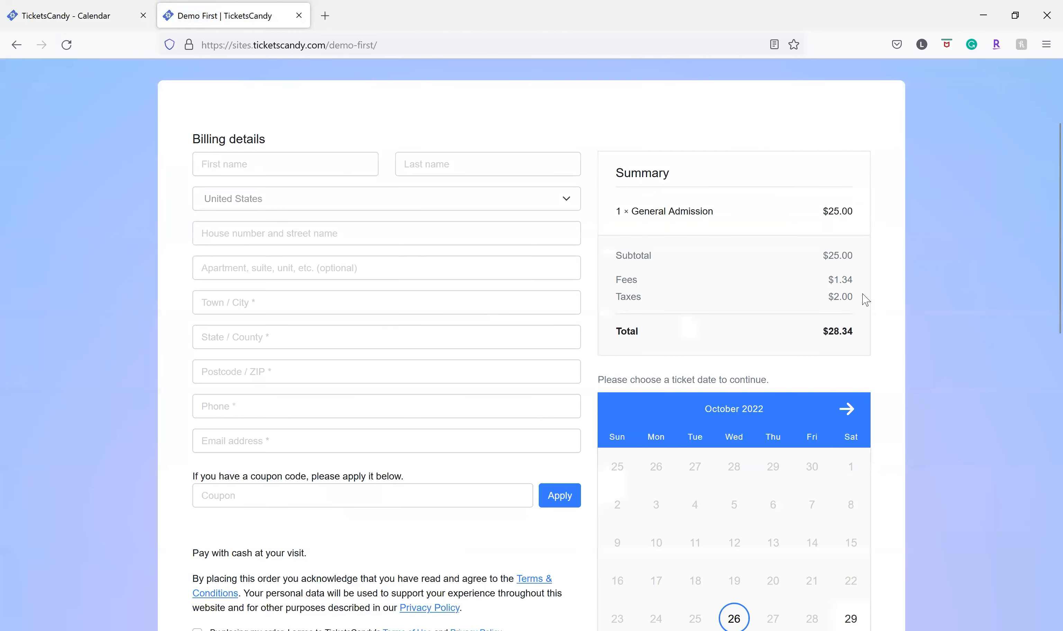
Show December 25, 2022 in the checkout's date calendar and review its custom time slots
{"action": "left_click", "coordinate": [847, 408]}
{"action": "left_click", "coordinate": [846, 409]}
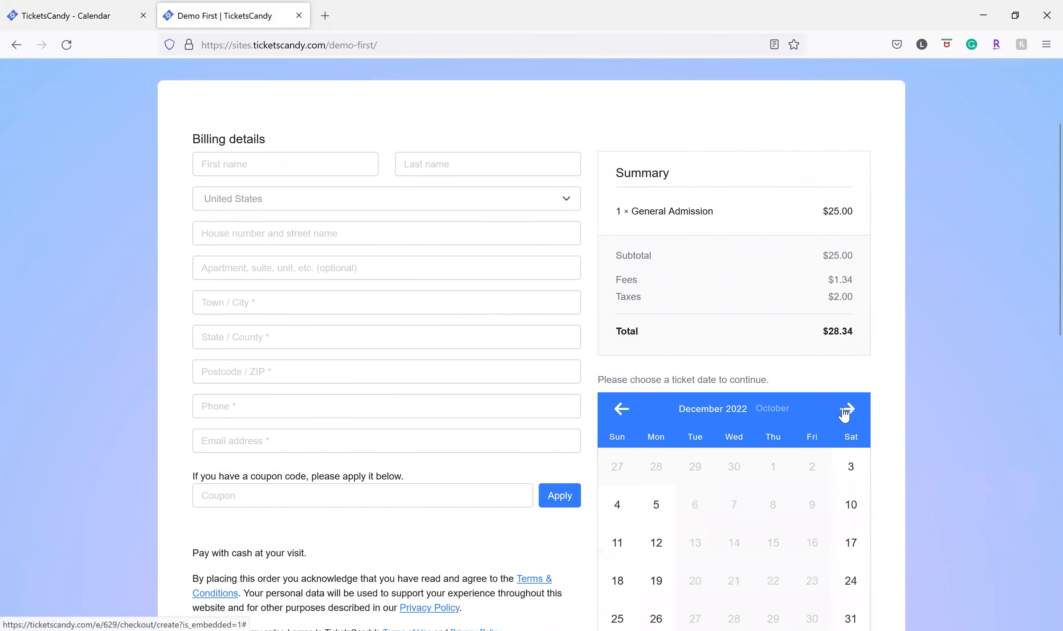
{"action": "scroll", "coordinate": [714, 441], "scroll_direction": "down", "scroll_amount": 2}
{"action": "scroll", "coordinate": [626, 467], "scroll_direction": "down", "scroll_amount": 1}
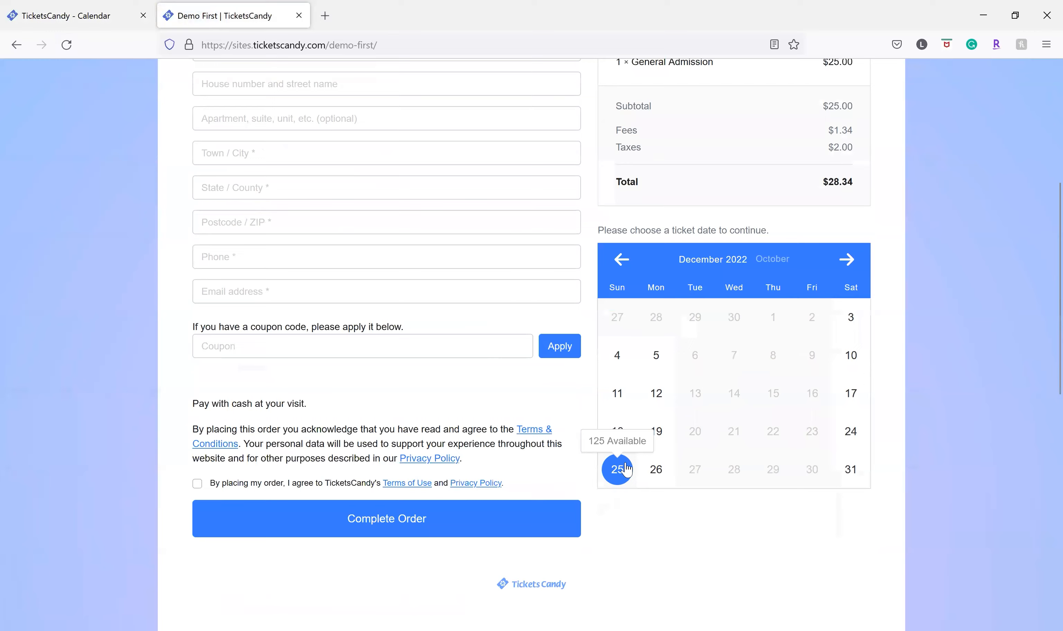
{"action": "left_click", "coordinate": [626, 469]}
{"action": "scroll", "coordinate": [682, 336], "scroll_direction": "down", "scroll_amount": 5}
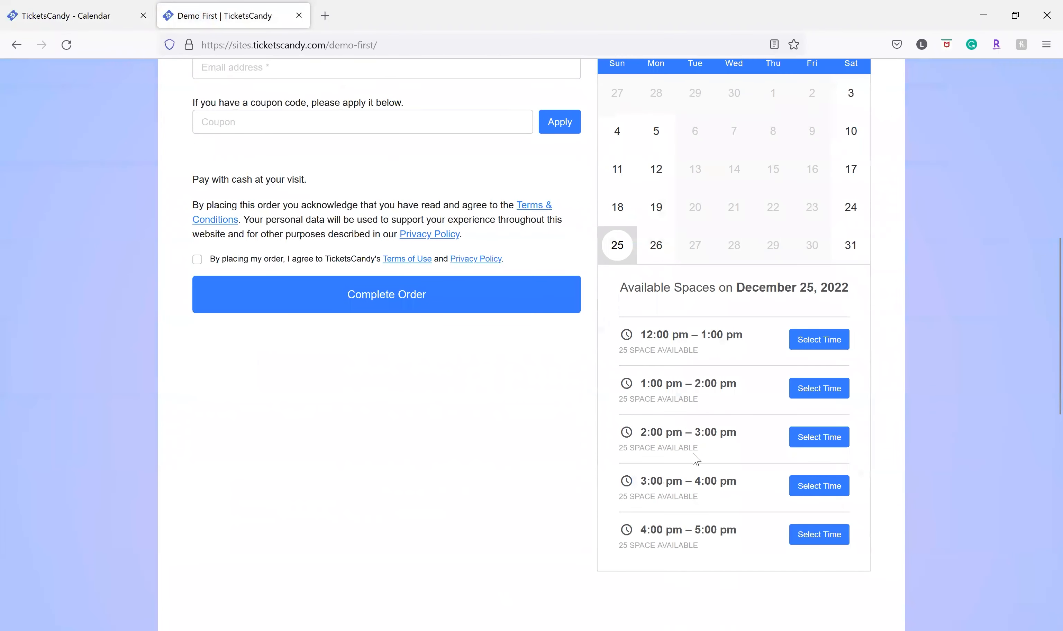
Compare with the time slots on Sundays December 18 and 11, and go back to the Event Calendar page
{"action": "left_click", "coordinate": [618, 206]}
{"action": "scroll", "coordinate": [664, 342], "scroll_direction": "down", "scroll_amount": 5}
{"action": "scroll", "coordinate": [664, 341], "scroll_direction": "up", "scroll_amount": 5}
{"action": "left_click", "coordinate": [617, 168]}
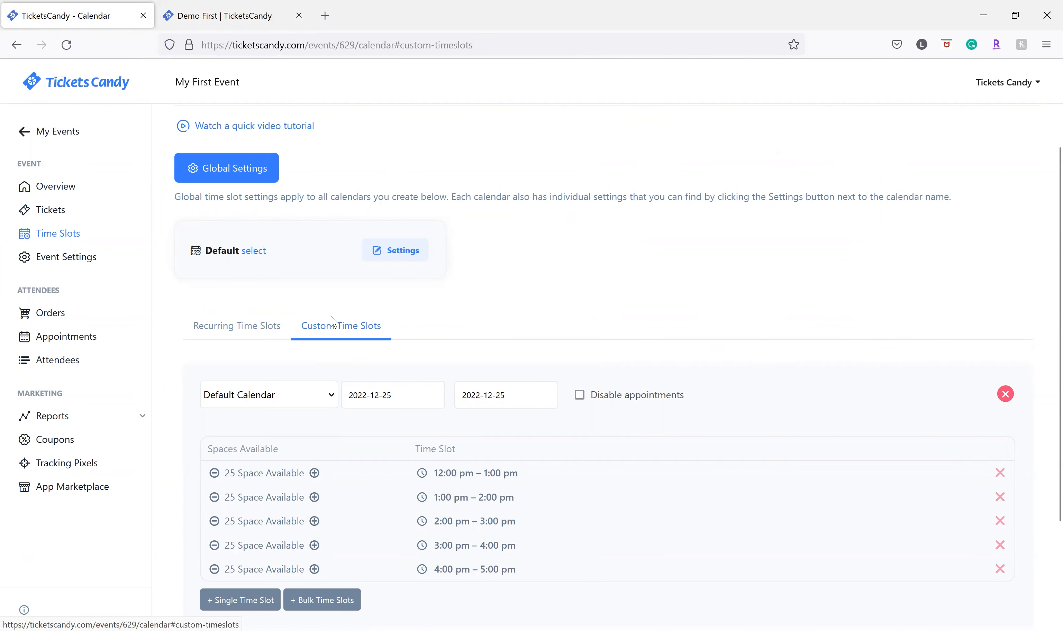
{"action": "scroll", "coordinate": [332, 317], "scroll_direction": "up", "scroll_amount": 2}
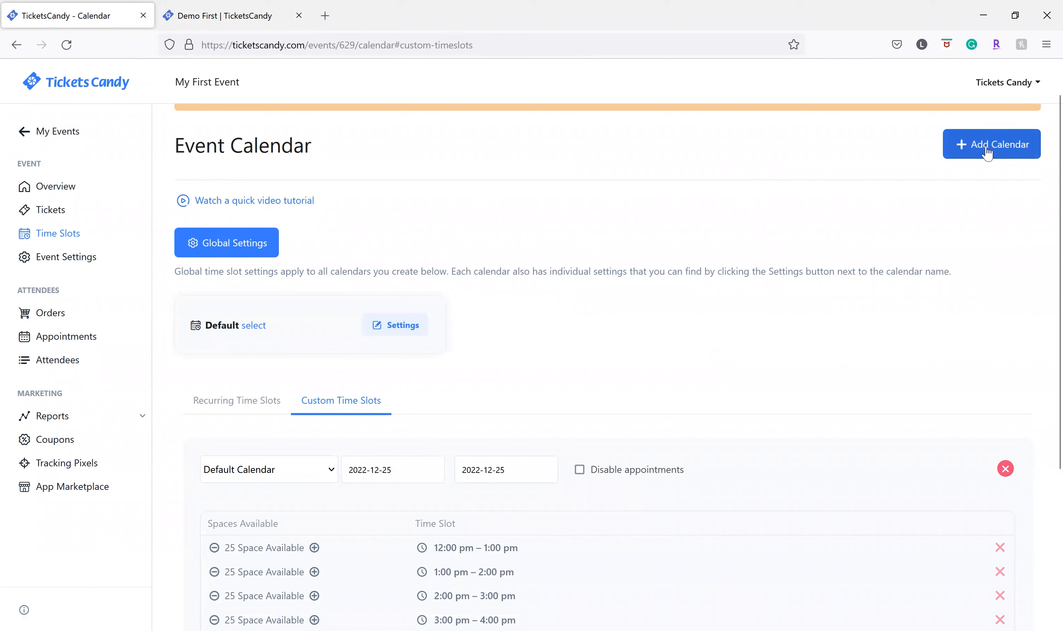
Show the recurring time slots in the Event Calendar and review the Sunday and Monday slots
{"action": "left_click", "coordinate": [255, 403]}
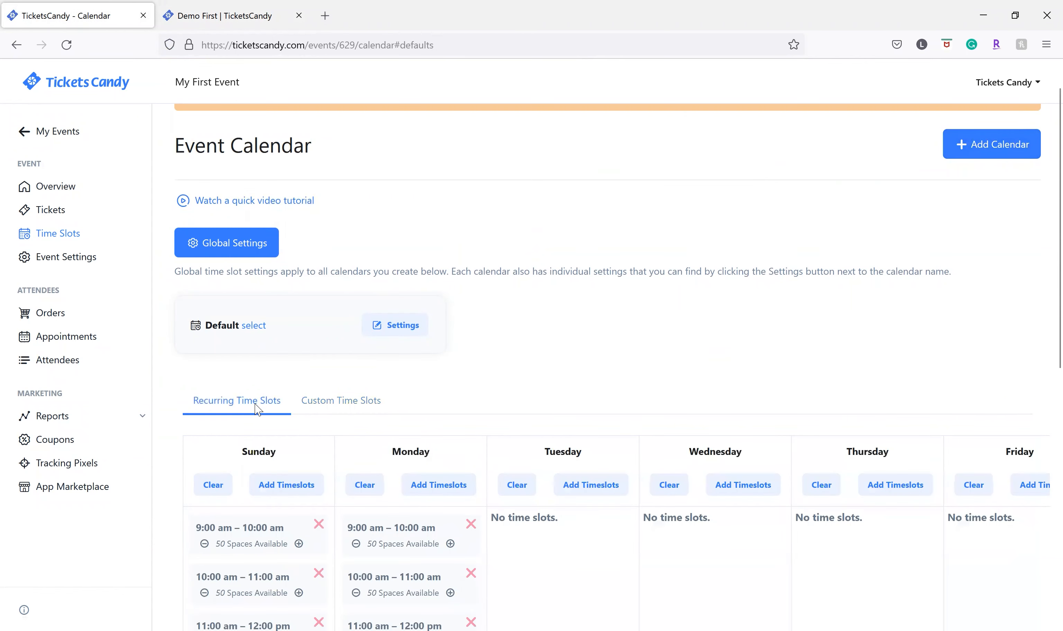
{"action": "scroll", "coordinate": [392, 456], "scroll_direction": "down", "scroll_amount": 4}
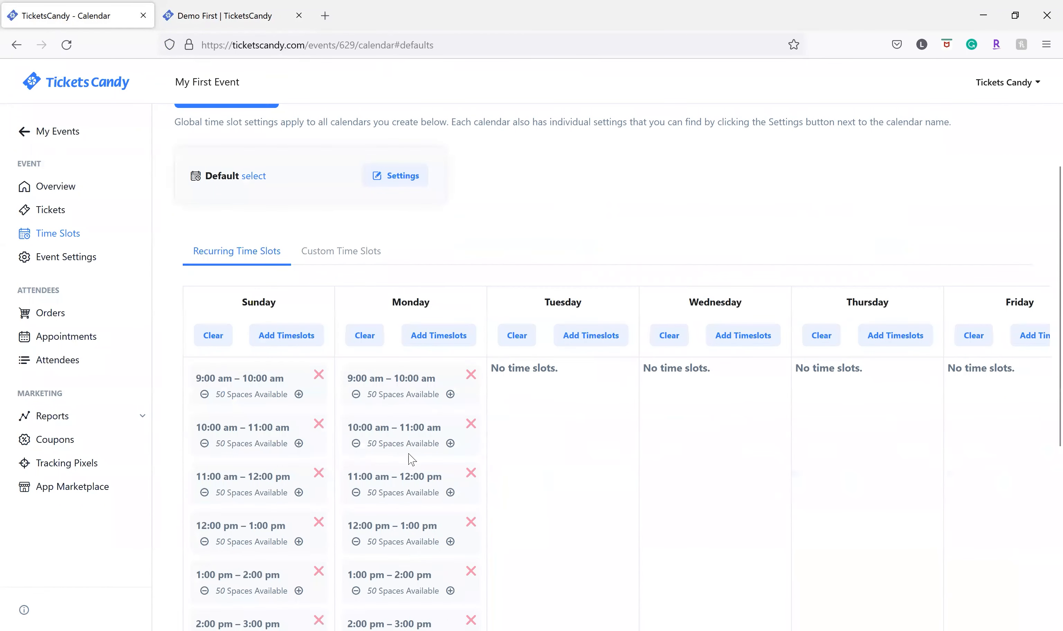
{"action": "scroll", "coordinate": [401, 448], "scroll_direction": "up", "scroll_amount": 2}
{"action": "scroll", "coordinate": [401, 448], "scroll_direction": "up", "scroll_amount": 1}
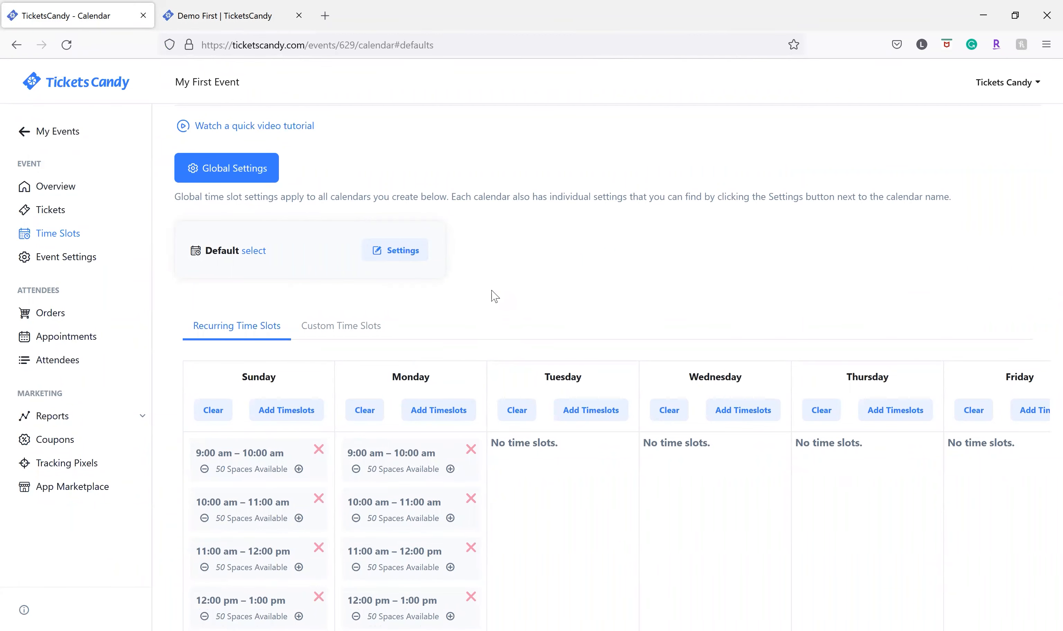
{"action": "scroll", "coordinate": [544, 408], "scroll_direction": "up", "scroll_amount": 3}
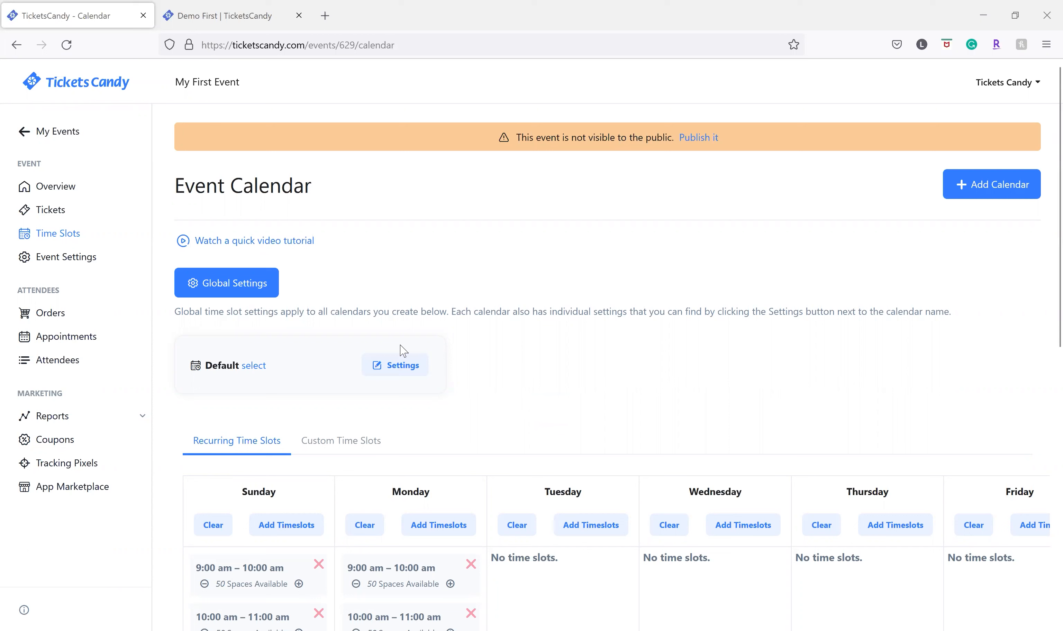
Open the event's general settings and set the event visibility to "Make event visible to the public."
{"action": "left_click", "coordinate": [79, 257]}
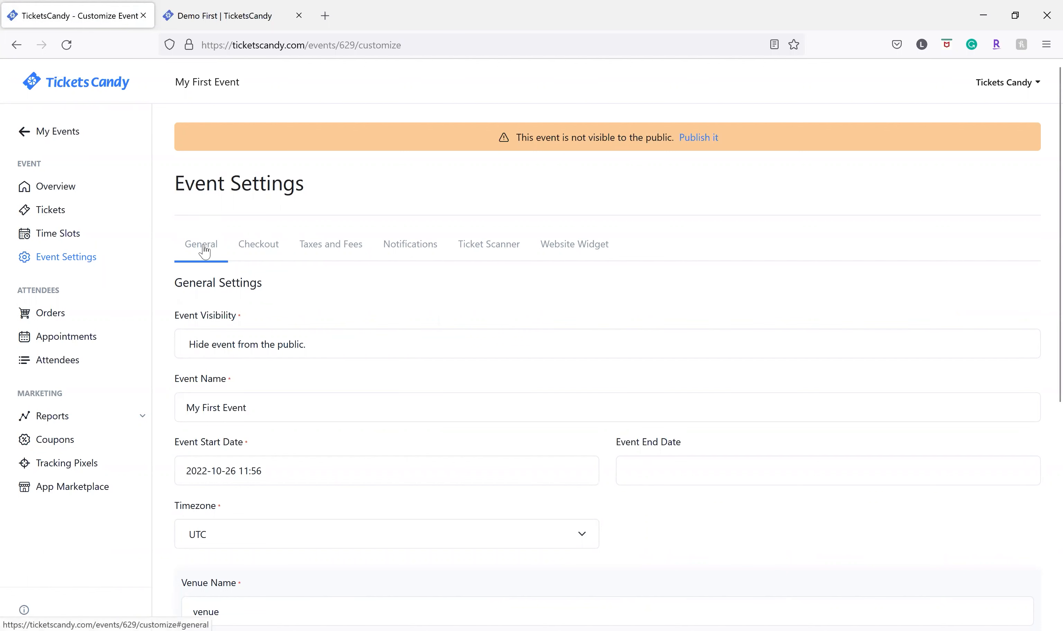
{"action": "left_click", "coordinate": [229, 348]}
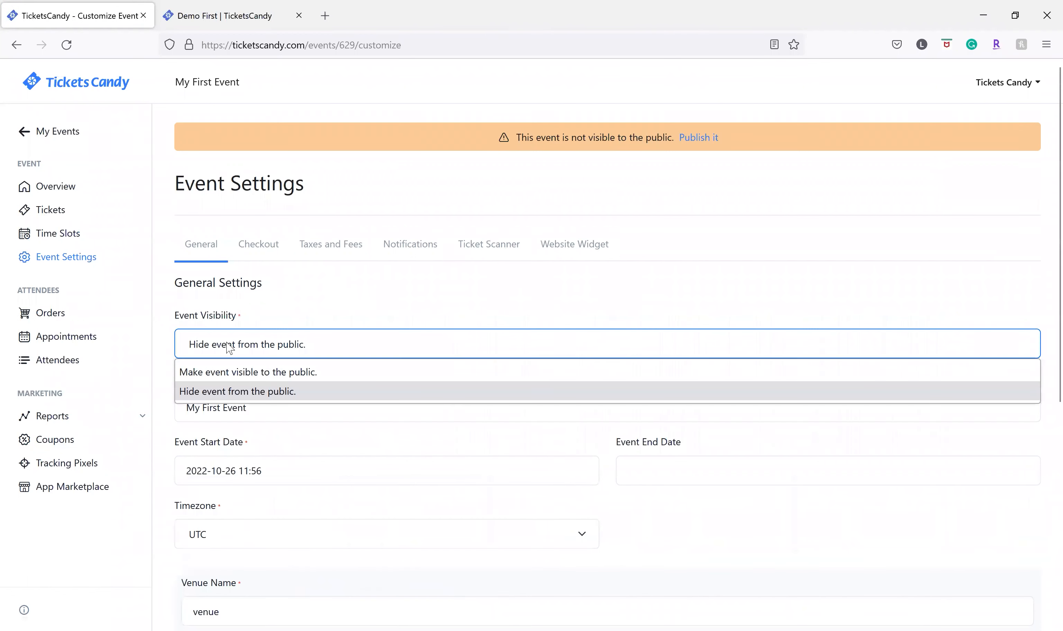
{"action": "left_click", "coordinate": [236, 380]}
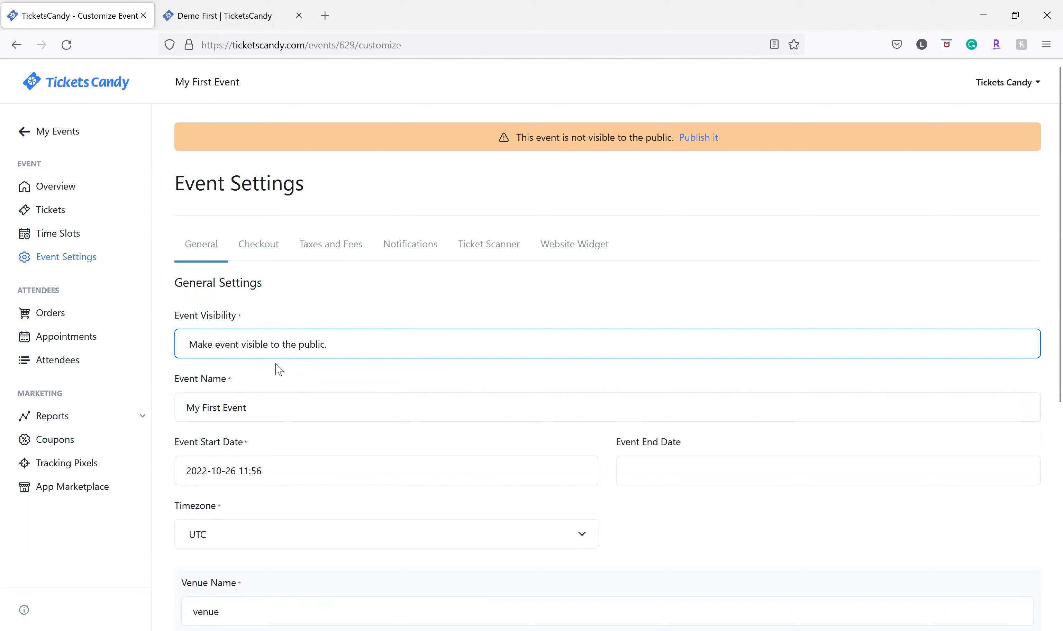
Set the event start date to November 26, 2022 11:56 and save the event settings
{"action": "left_click", "coordinate": [280, 474]}
{"action": "left_click", "coordinate": [468, 332]}
{"action": "left_click", "coordinate": [494, 420]}
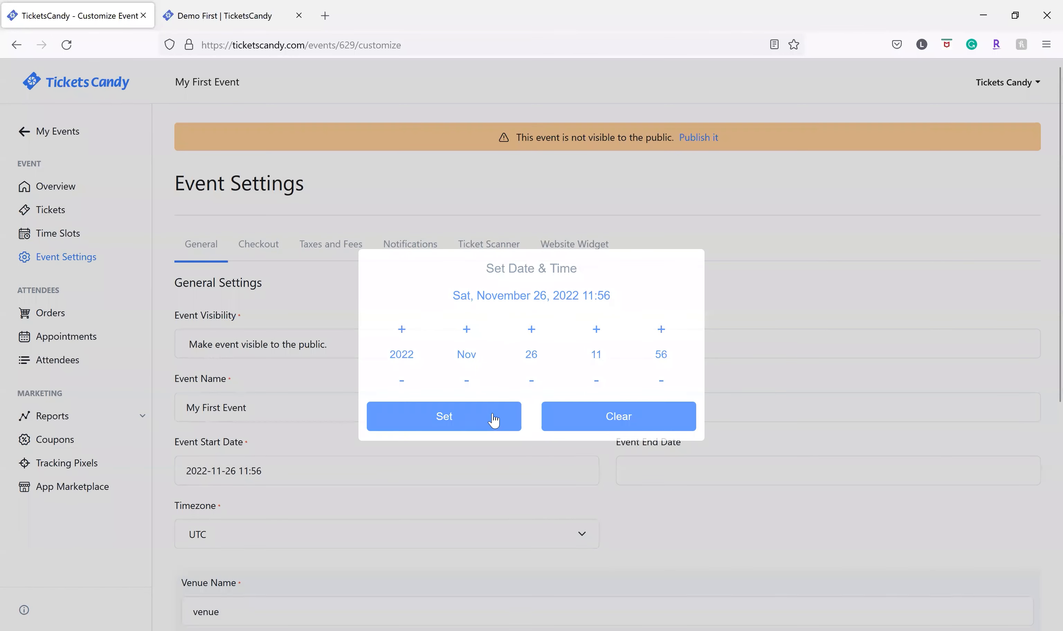
{"action": "scroll", "coordinate": [546, 458], "scroll_direction": "down", "scroll_amount": 7}
{"action": "left_click", "coordinate": [1005, 537]}
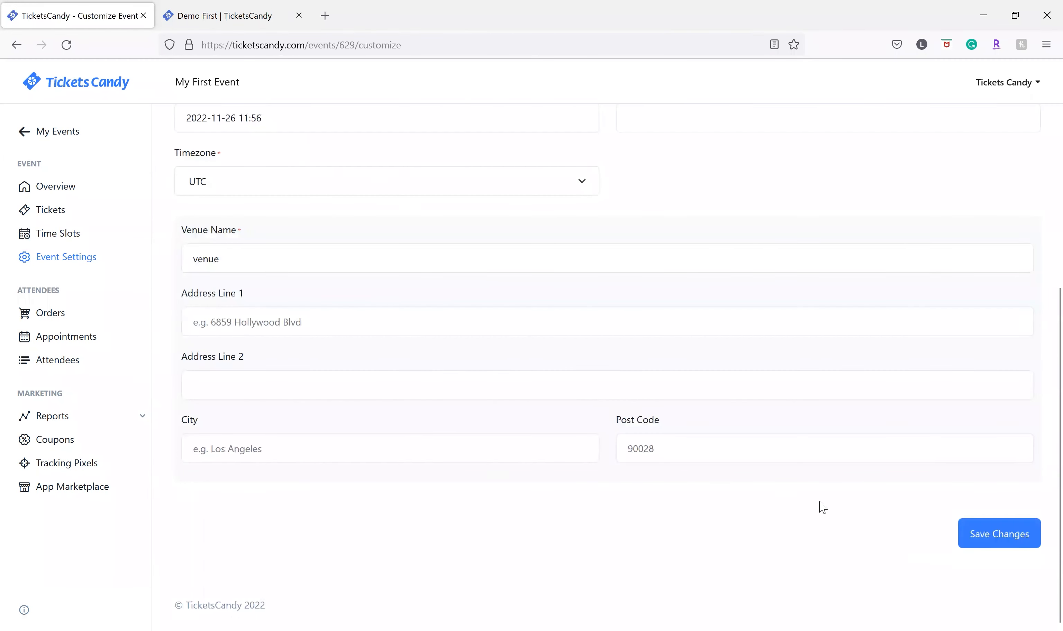
Reload the public Demo Event page, open checkout, and check which October and November 2022 dates are bookable
{"action": "left_click", "coordinate": [264, 9]}
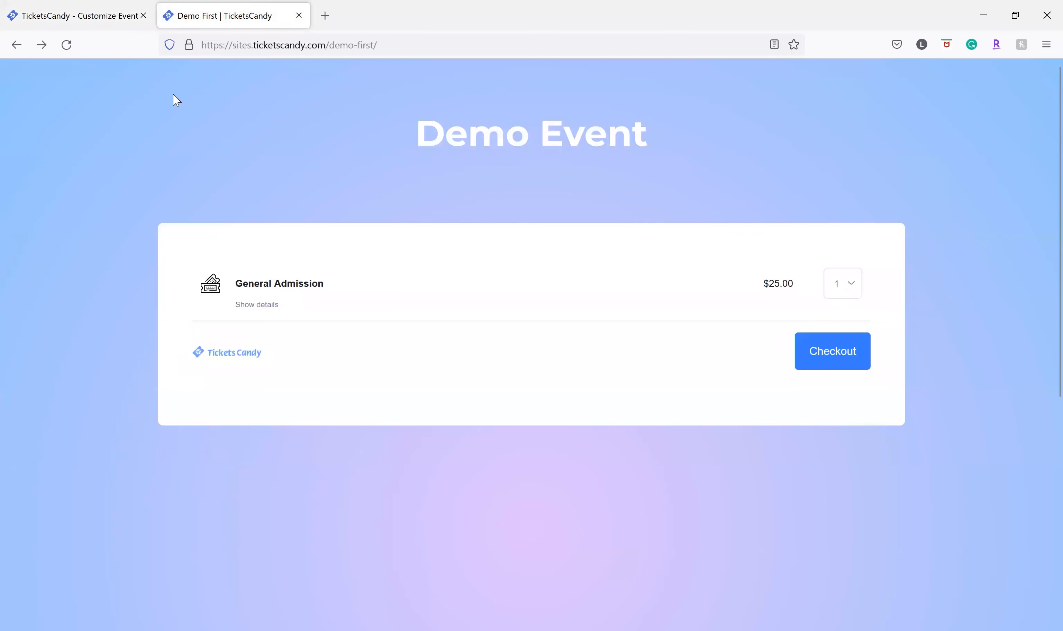
{"action": "left_click", "coordinate": [66, 45]}
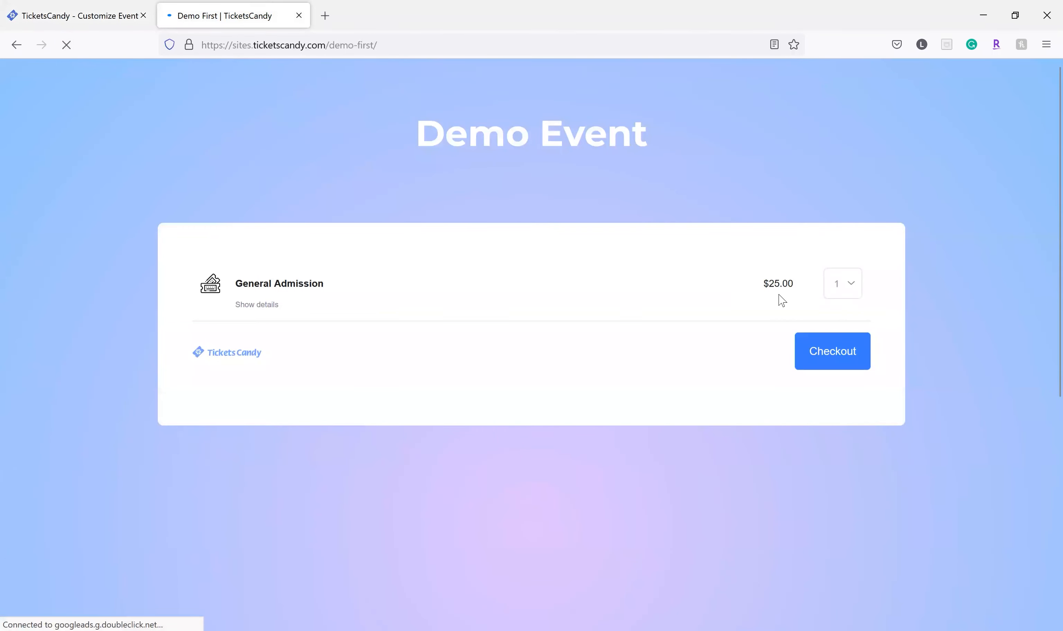
{"action": "left_click", "coordinate": [845, 347]}
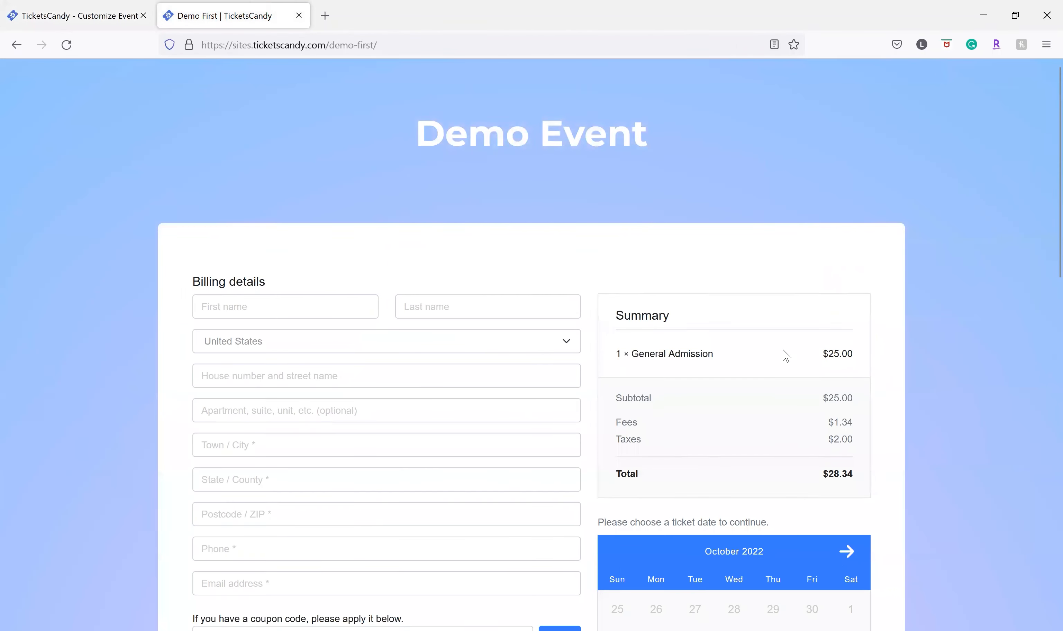
{"action": "scroll", "coordinate": [782, 349], "scroll_direction": "down", "scroll_amount": 6}
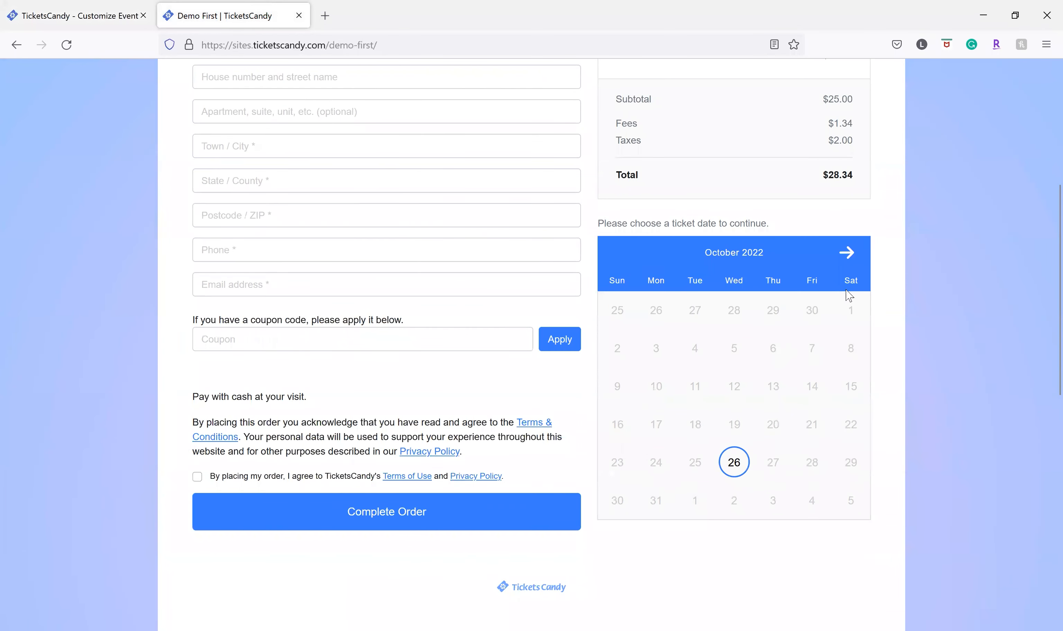
{"action": "left_click", "coordinate": [847, 253]}
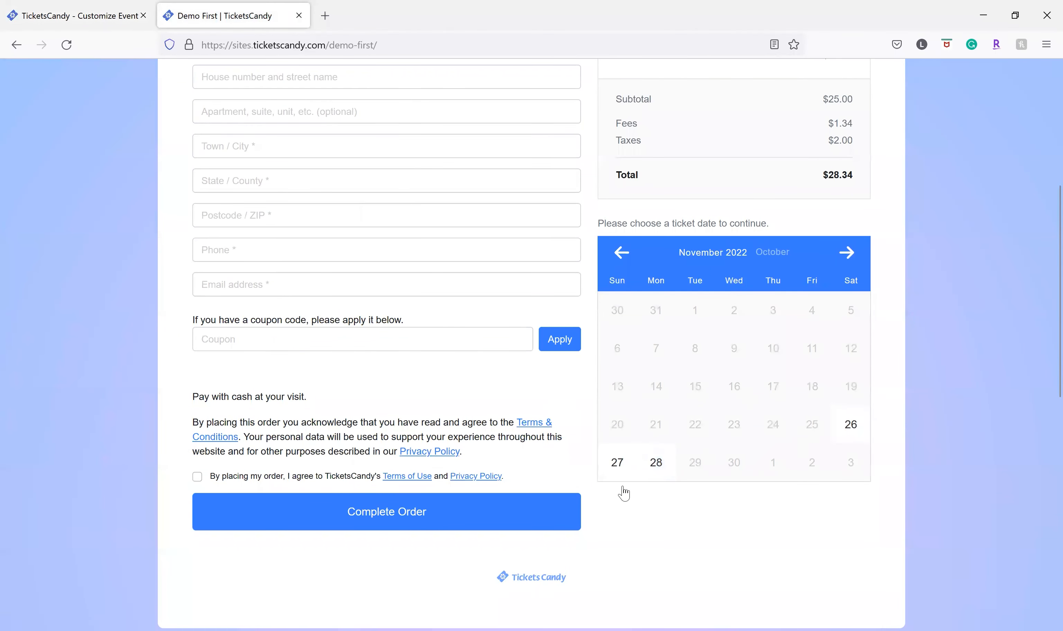
{"action": "left_click", "coordinate": [619, 253]}
Return to Event Settings, set the event start date to October 26, 2022 12:02, and save the changes
{"action": "left_click", "coordinate": [80, 16]}
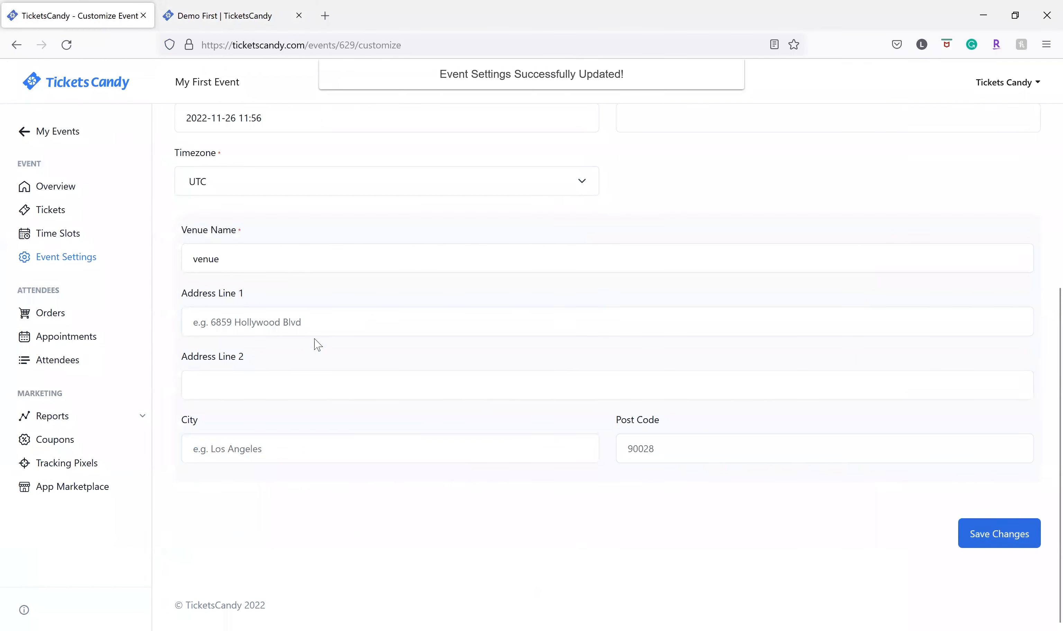
{"action": "scroll", "coordinate": [304, 265], "scroll_direction": "up", "scroll_amount": 2}
{"action": "left_click", "coordinate": [297, 343]}
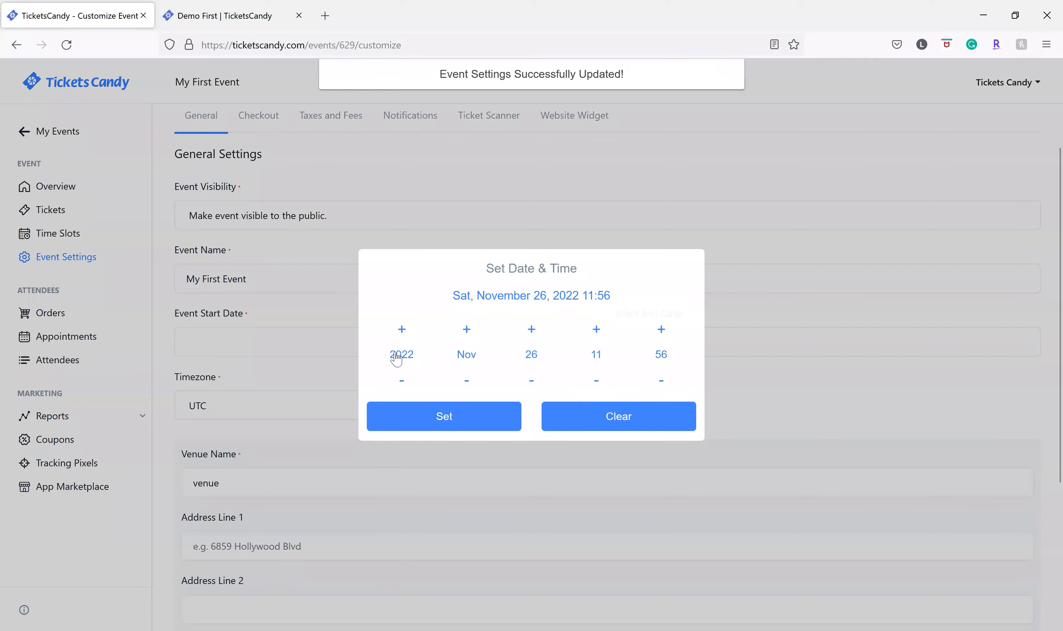
{"action": "left_click", "coordinate": [451, 416]}
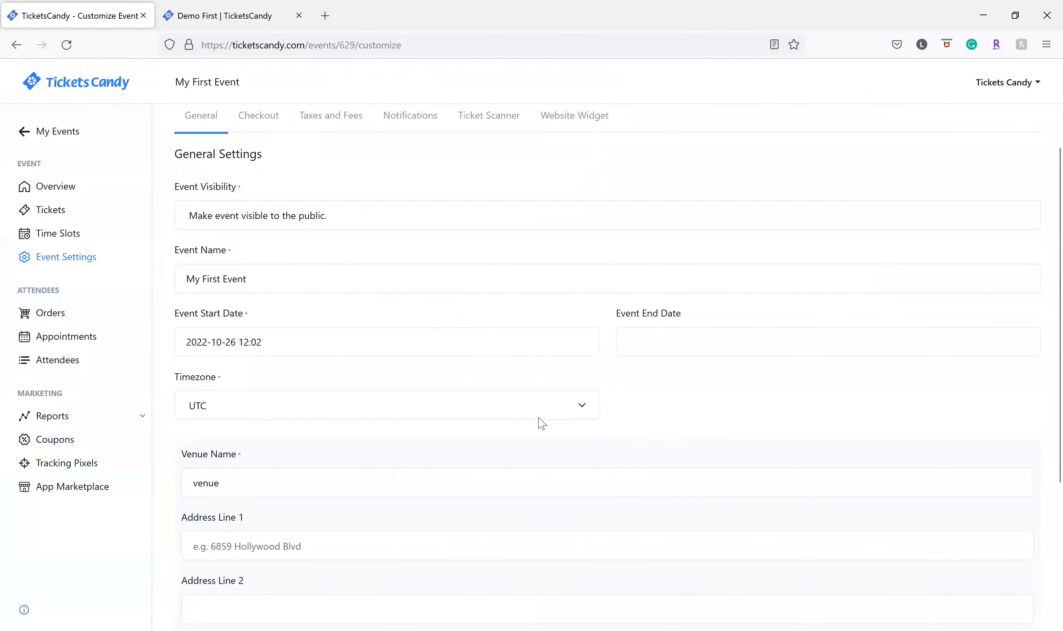
{"action": "scroll", "coordinate": [542, 424], "scroll_direction": "down", "scroll_amount": 5}
{"action": "left_click", "coordinate": [964, 529]}
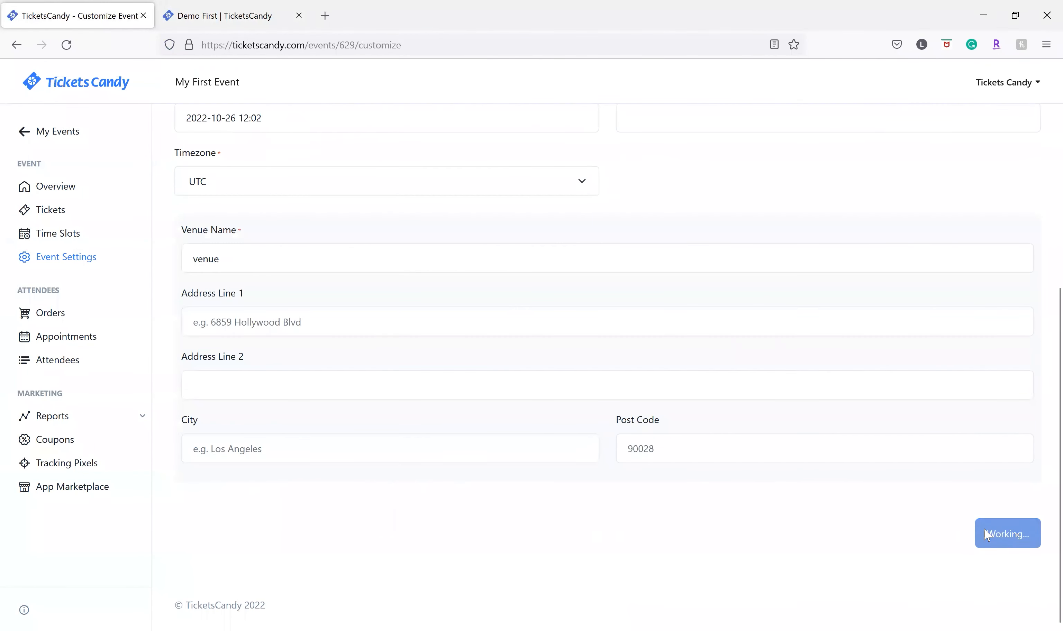
Reload the public Demo Event page, reopen checkout, and check the available October 2022 dates
{"action": "left_click", "coordinate": [263, 14]}
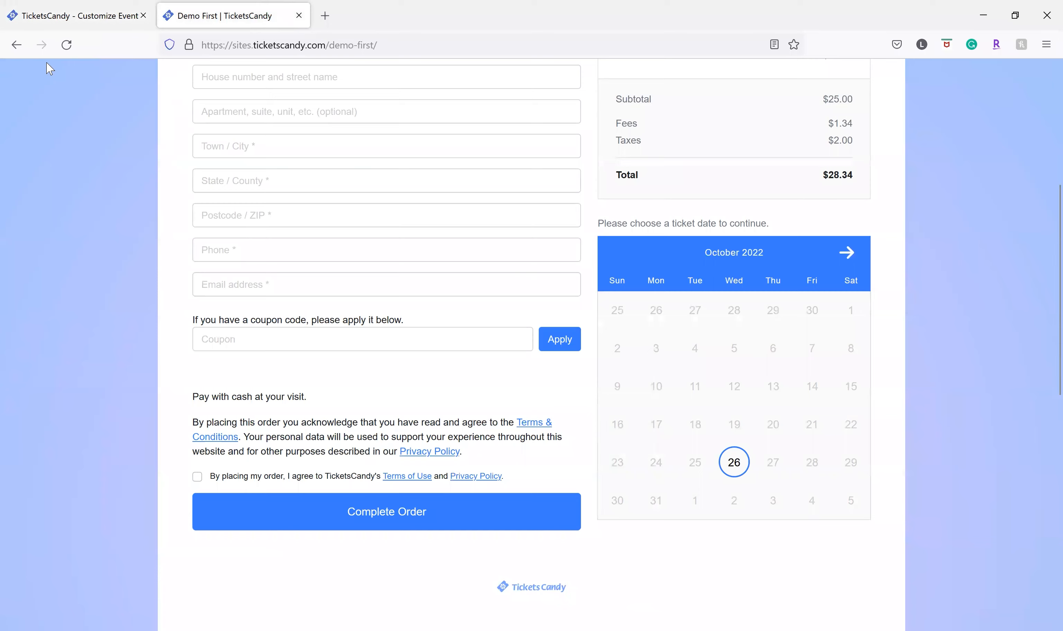
{"action": "left_click", "coordinate": [65, 45]}
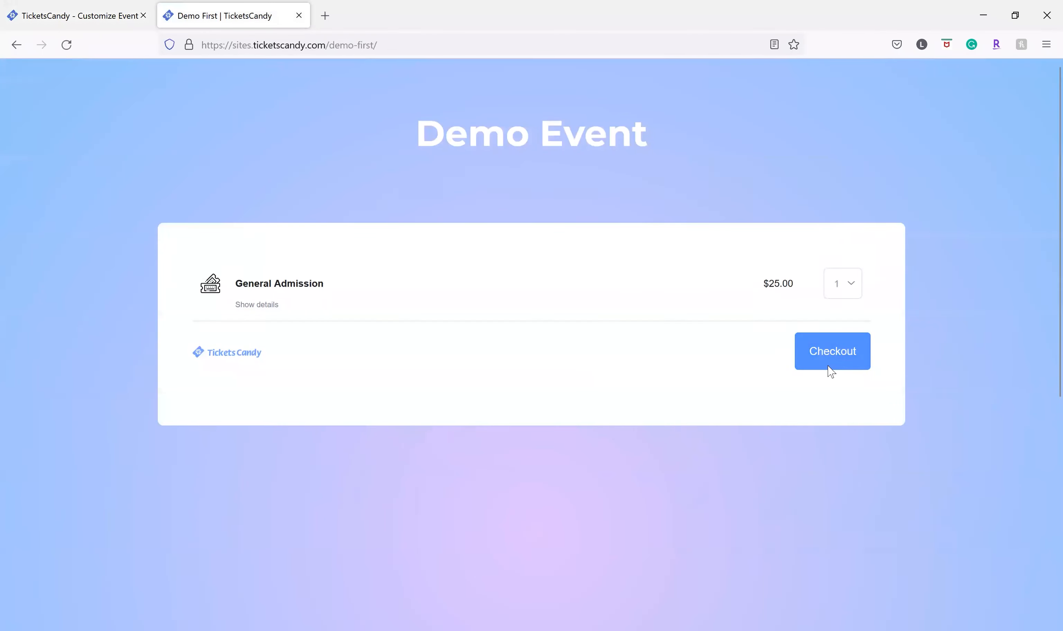
{"action": "left_click", "coordinate": [831, 370]}
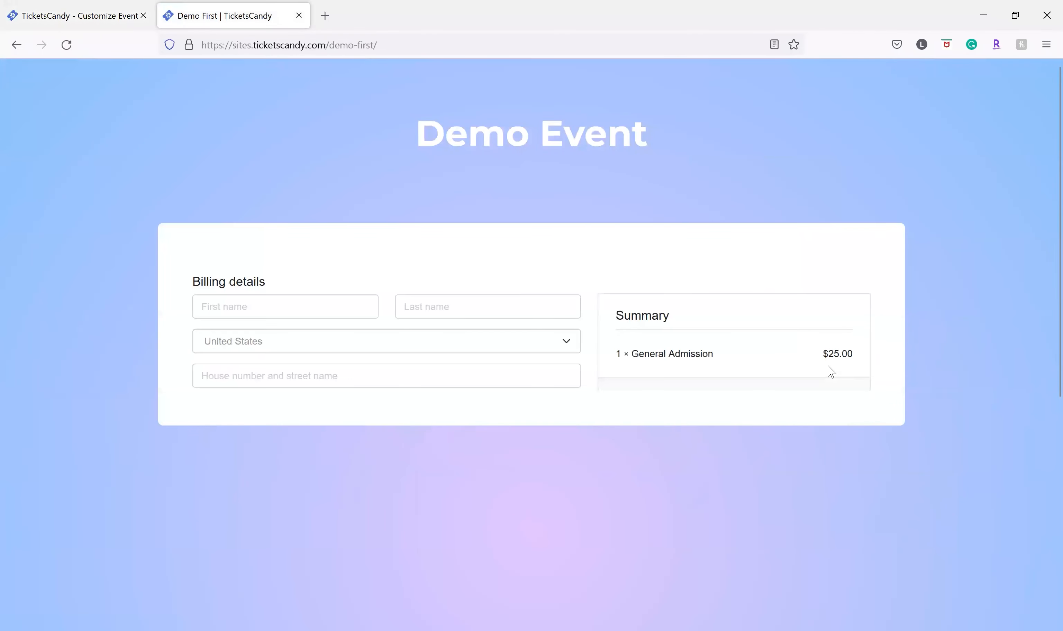
{"action": "scroll", "coordinate": [809, 360], "scroll_direction": "down", "scroll_amount": 5}
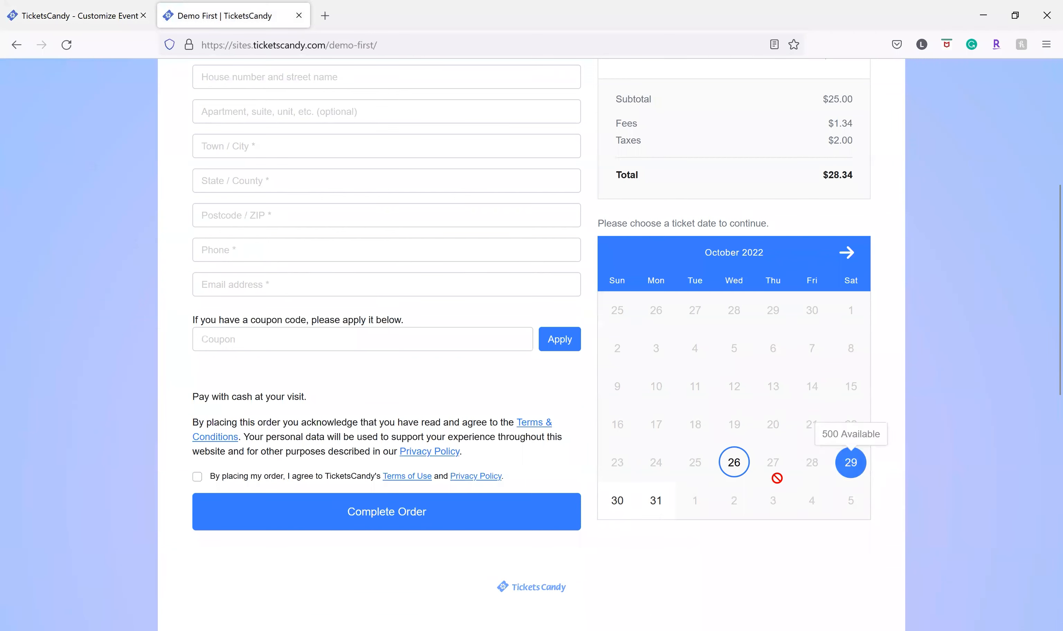
Open the event's Taxes and Fees settings and compare them with the order summary in the public checkout
{"action": "left_click", "coordinate": [80, 16]}
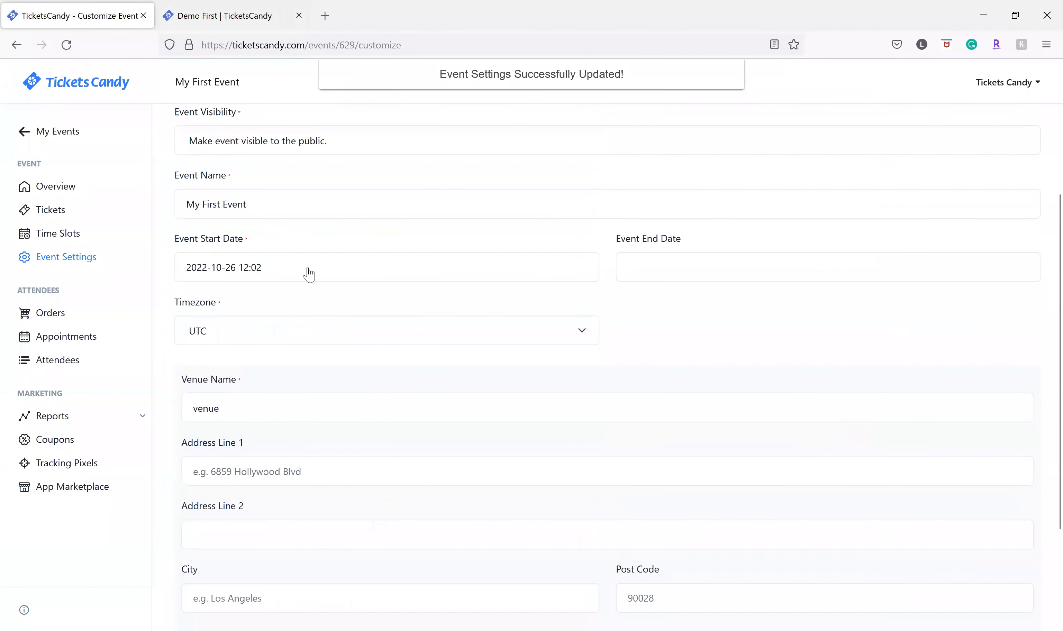
{"action": "scroll", "coordinate": [309, 275], "scroll_direction": "up", "scroll_amount": 5}
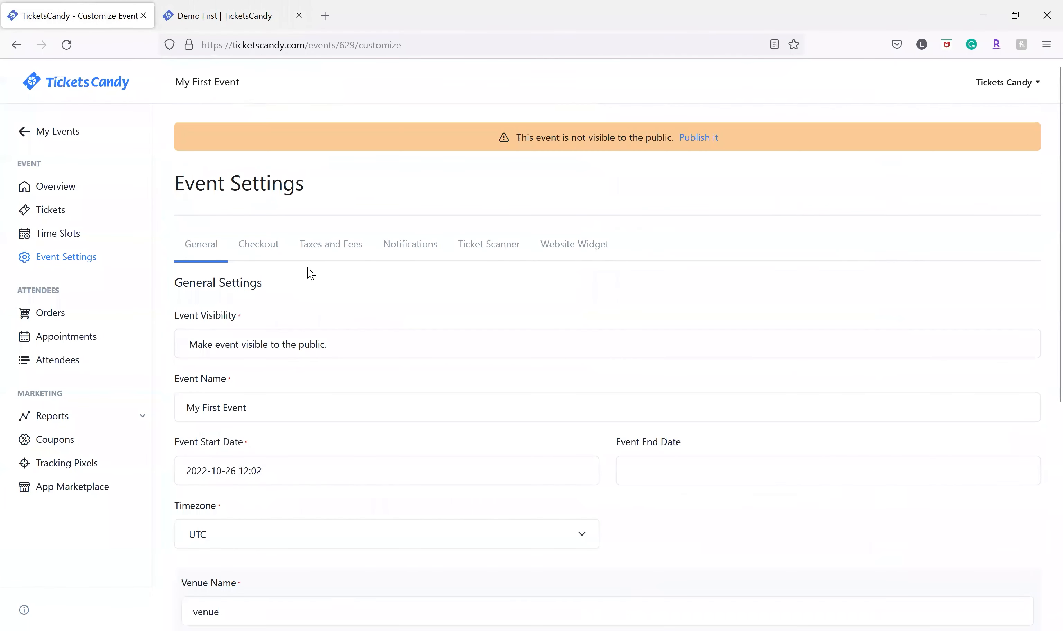
{"action": "left_click", "coordinate": [329, 251]}
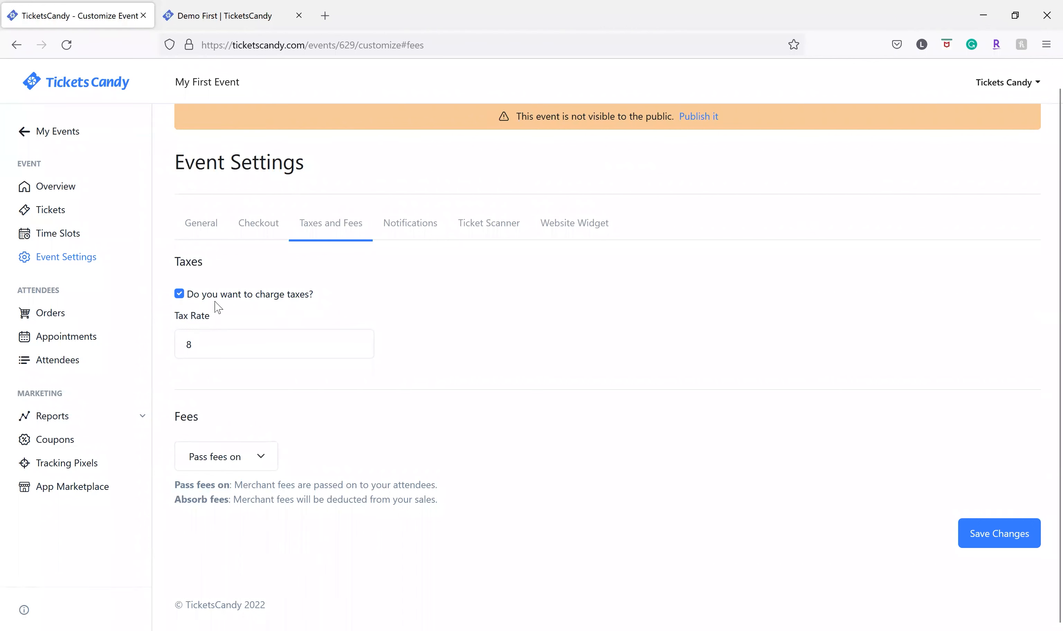
{"action": "left_click", "coordinate": [227, 15]}
{"action": "scroll", "coordinate": [637, 289], "scroll_direction": "up", "scroll_amount": 5}
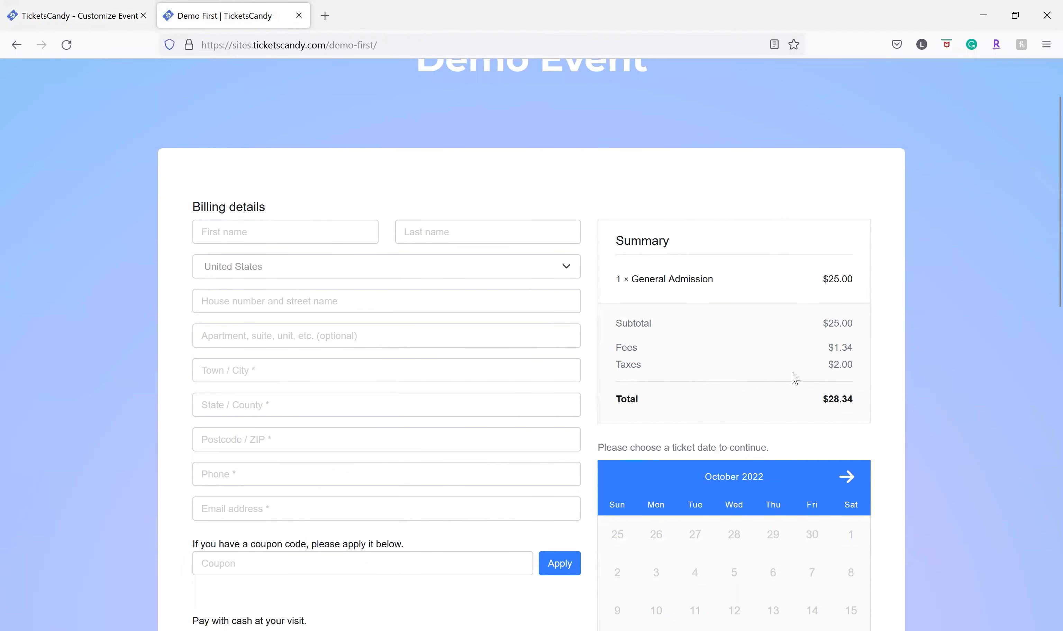
Turn off charging taxes in the event's Taxes and Fees settings and save the changes
{"action": "left_click", "coordinate": [84, 6]}
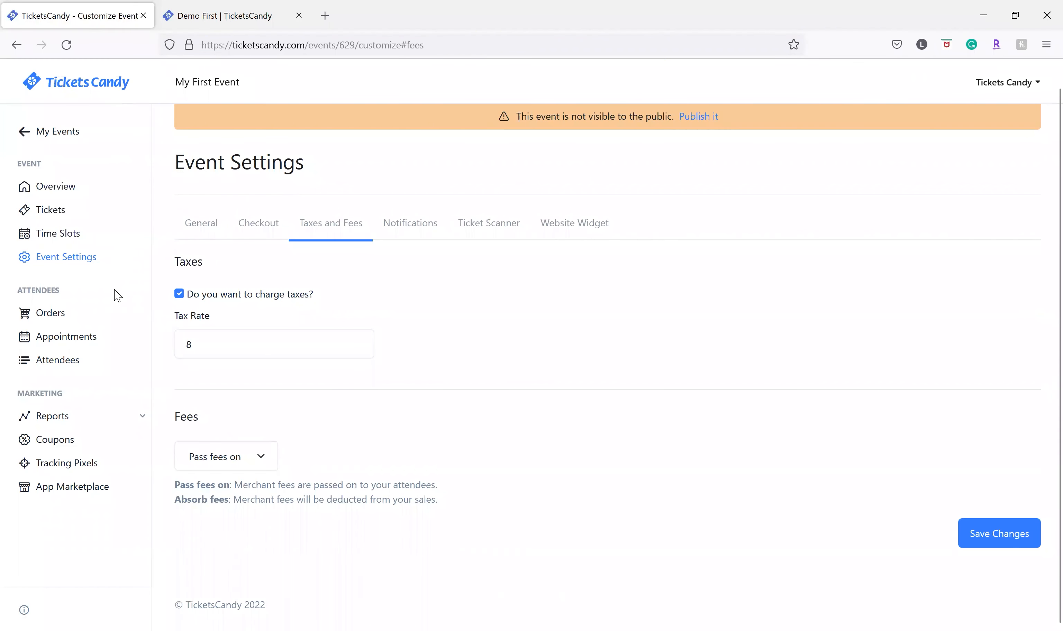
{"action": "left_click", "coordinate": [180, 295]}
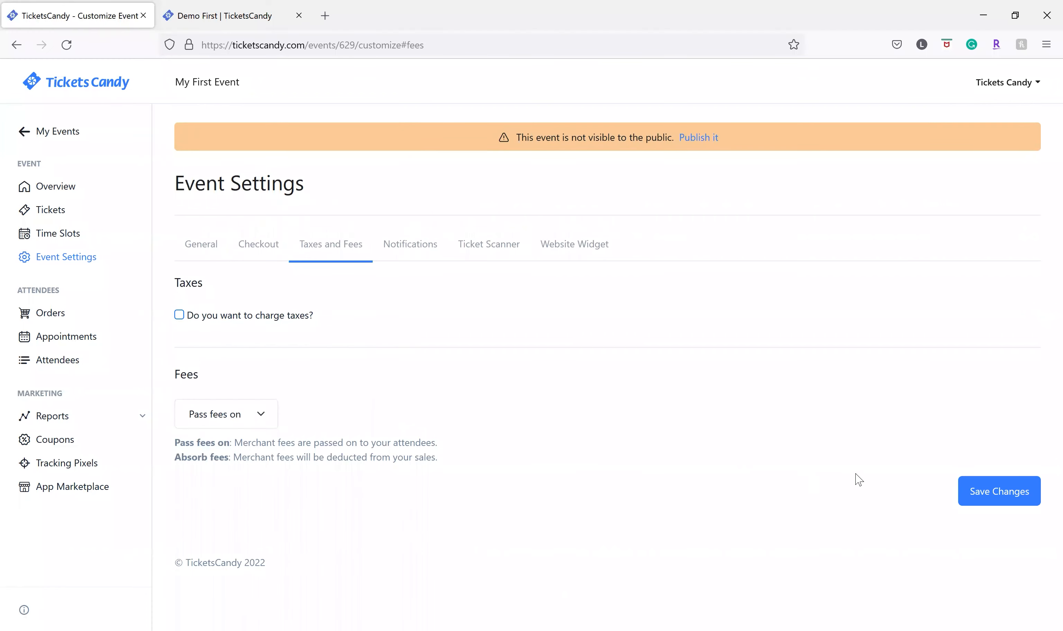
{"action": "left_click", "coordinate": [1014, 502]}
Reload the public Demo Event page and reopen checkout to check taxes in the order summary
{"action": "left_click", "coordinate": [227, 16]}
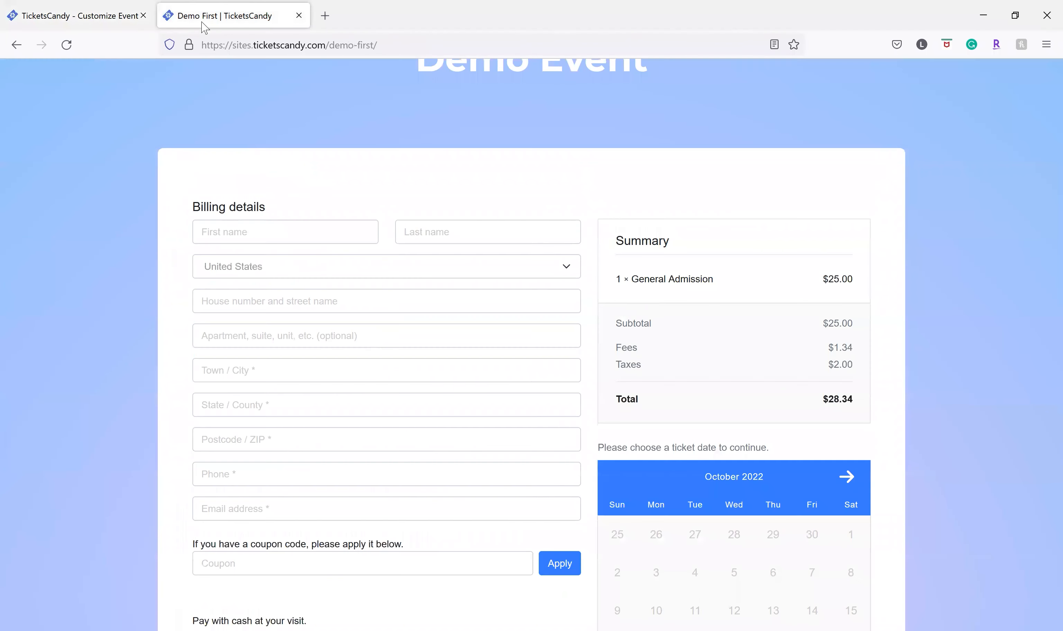
{"action": "left_click", "coordinate": [66, 44]}
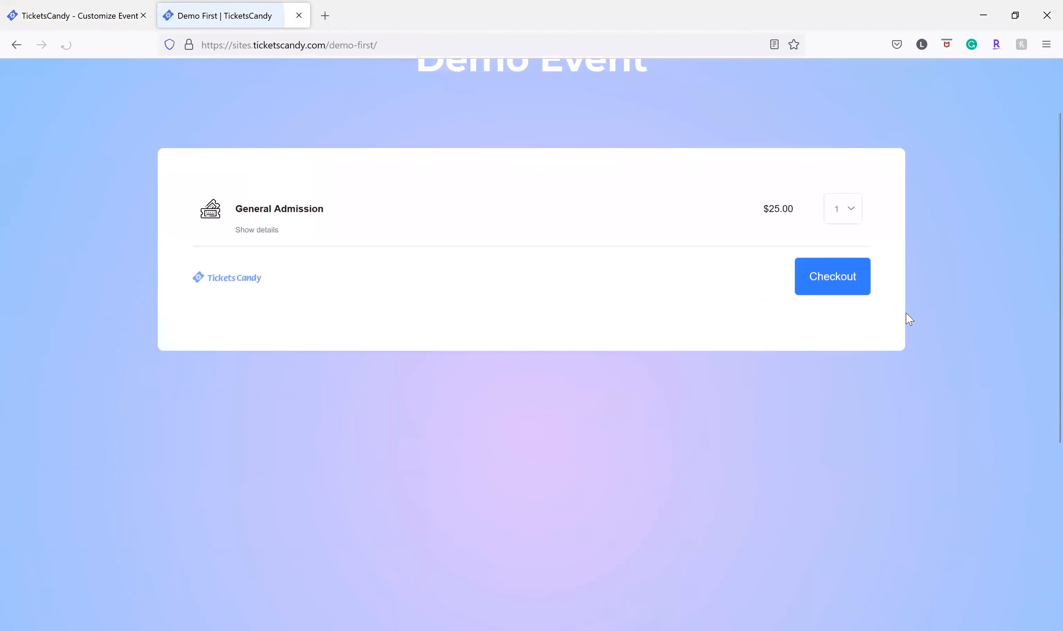
{"action": "left_click", "coordinate": [861, 284]}
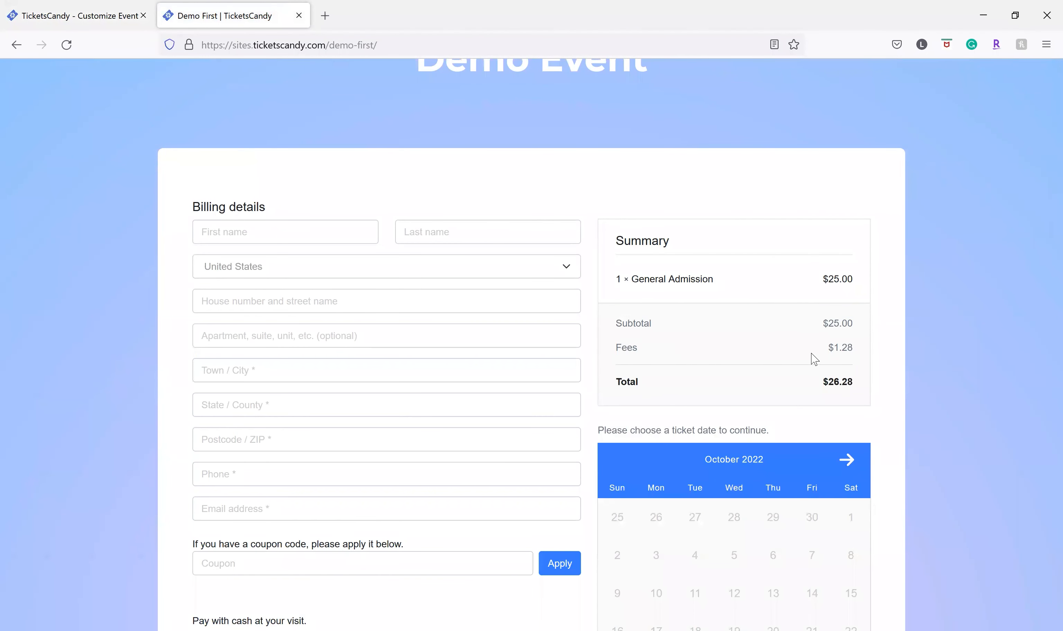
View the fee handling options in Taxes and Fees, keep "Pass fees on", and check the fees in public checkout
{"action": "left_click", "coordinate": [96, 16]}
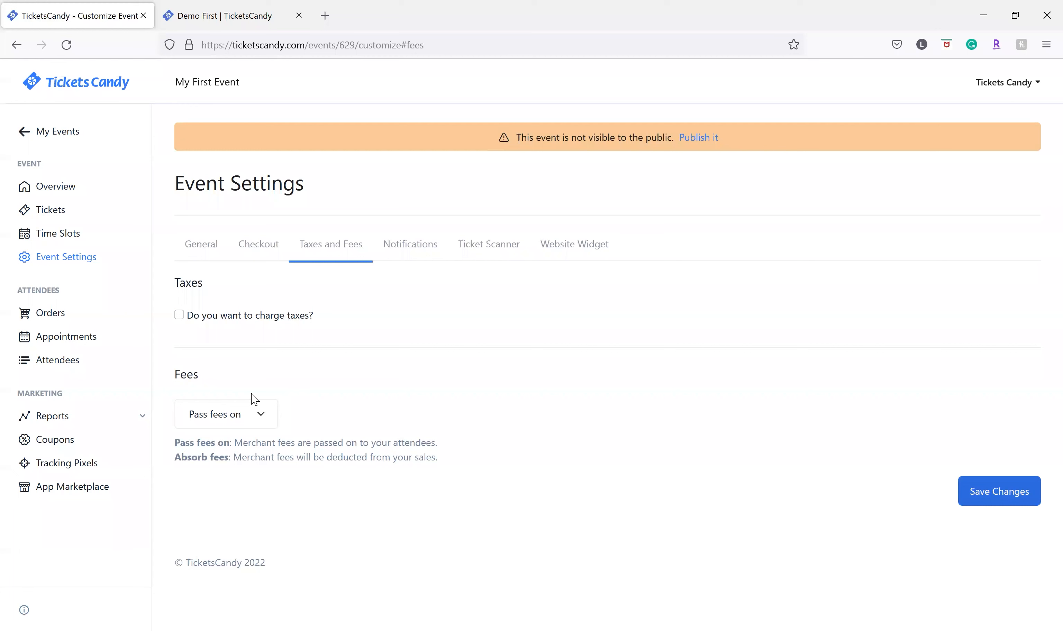
{"action": "left_click", "coordinate": [244, 426]}
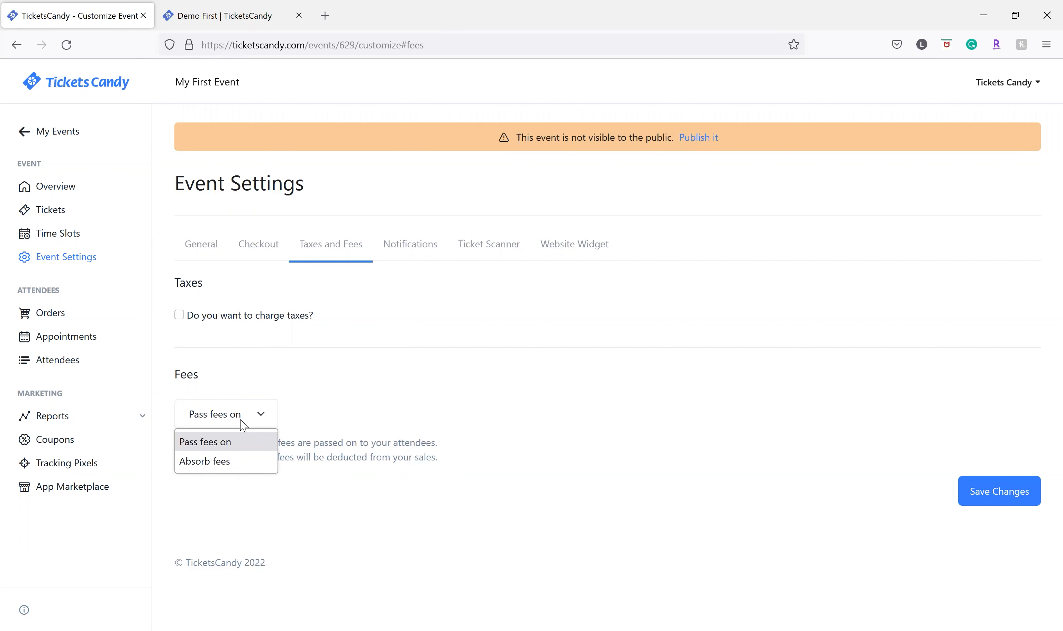
{"action": "left_click", "coordinate": [288, 382]}
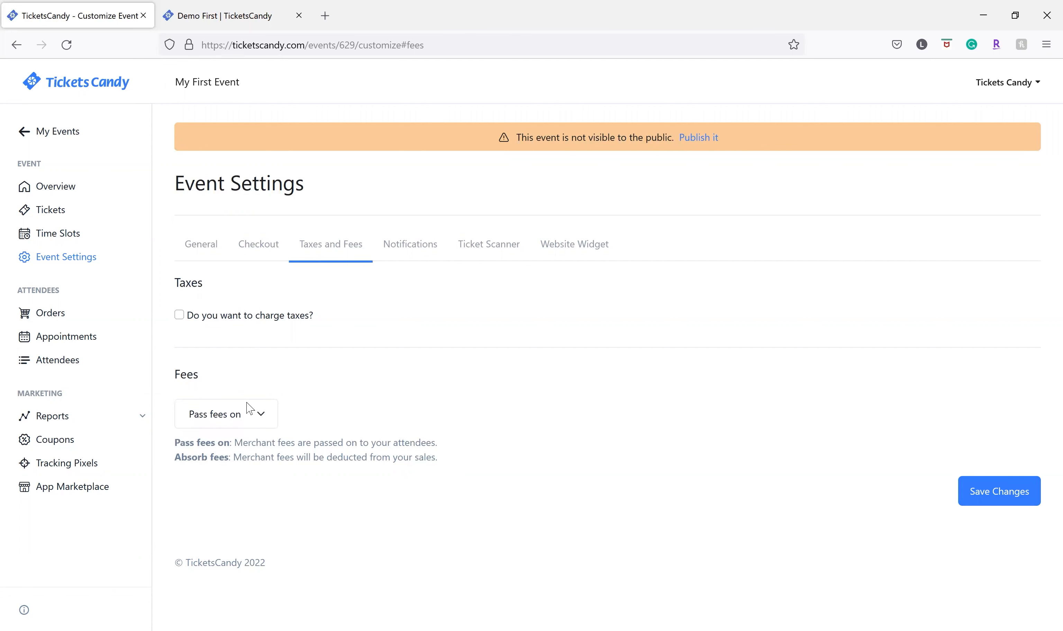
{"action": "left_click", "coordinate": [239, 6]}
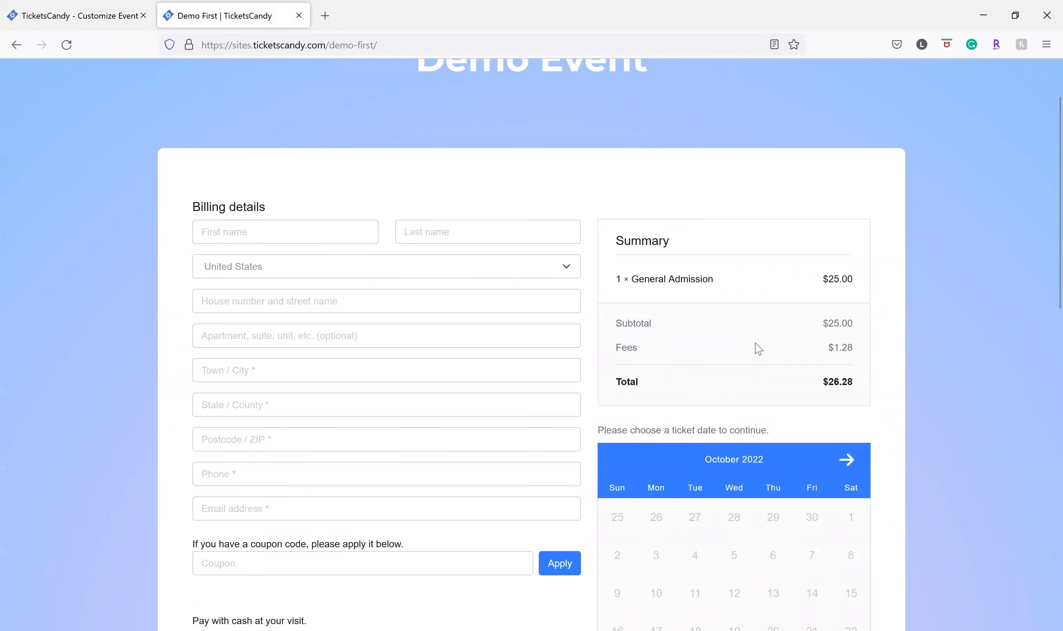
Set the event's fee handling to "Absorb fees" in Taxes and Fees and save the changes
{"action": "left_click", "coordinate": [121, 7]}
{"action": "left_click", "coordinate": [210, 420]}
{"action": "left_click", "coordinate": [205, 459]}
{"action": "left_click", "coordinate": [964, 489]}
Reload the public Demo Event page and reopen checkout to check the order summary for fees
{"action": "left_click", "coordinate": [262, 11]}
{"action": "left_click", "coordinate": [73, 51]}
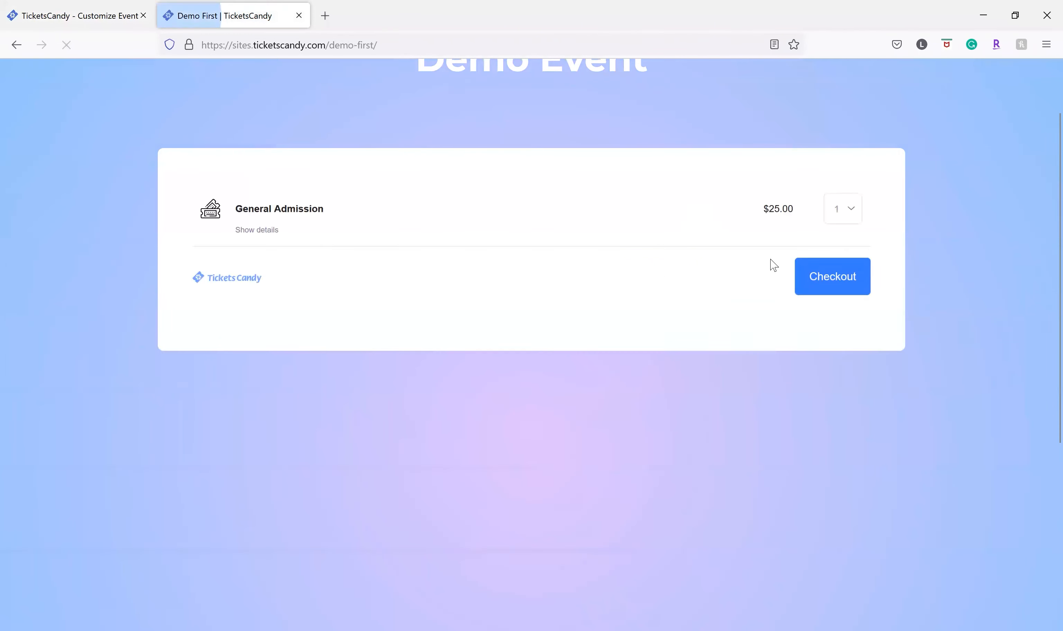
{"action": "left_click", "coordinate": [851, 285]}
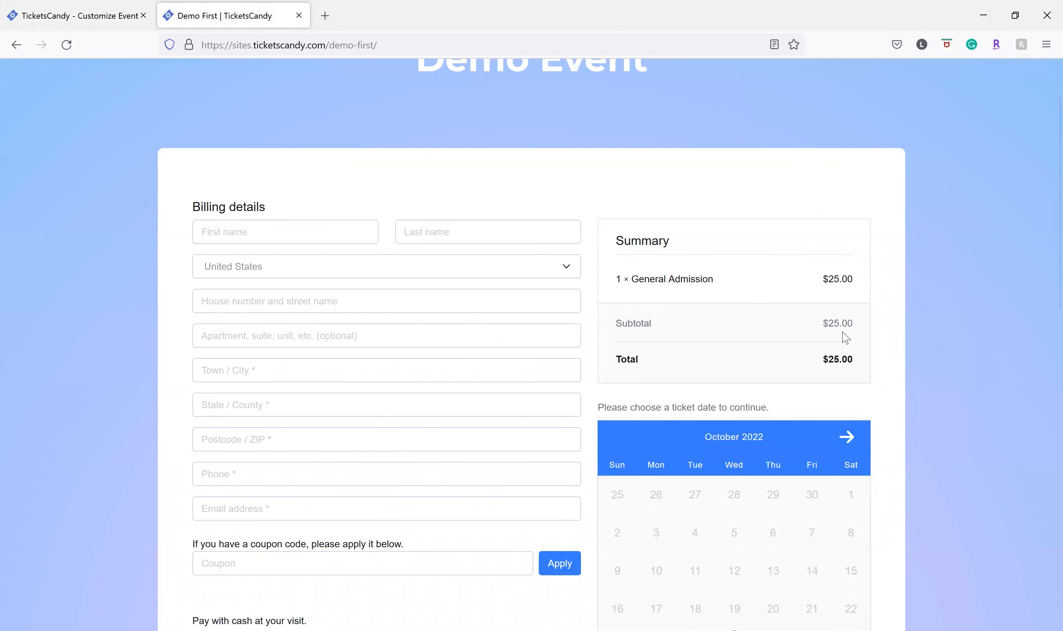
View the event's Website Widget settings, including the website builder instructions and the ticketing widget code
{"action": "left_click", "coordinate": [105, 10]}
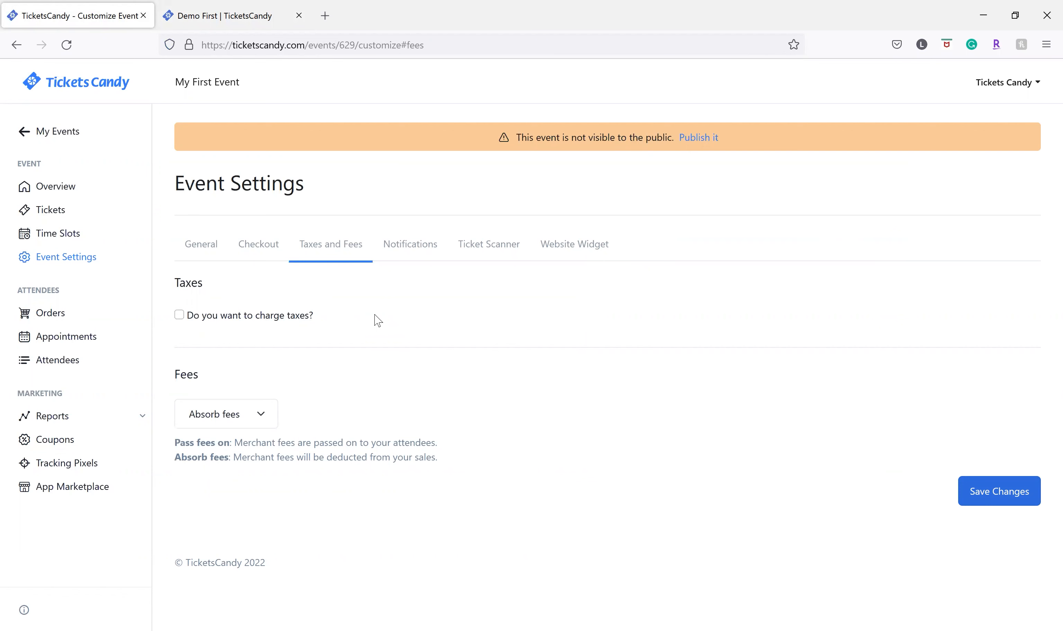
{"action": "left_click", "coordinate": [573, 246]}
{"action": "scroll", "coordinate": [573, 250], "scroll_direction": "down", "scroll_amount": 4}
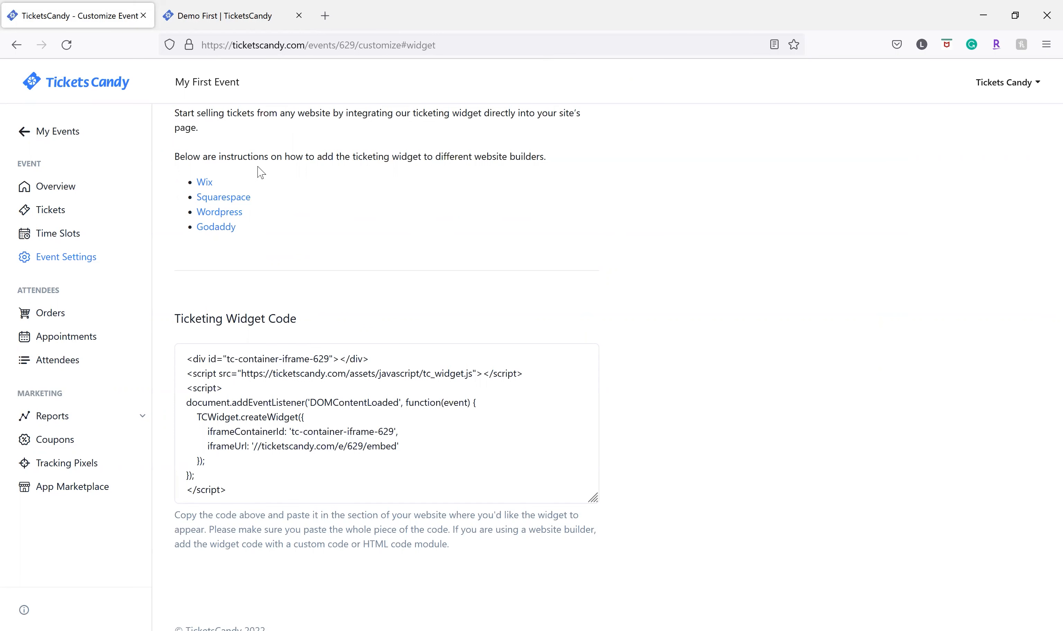
{"action": "scroll", "coordinate": [325, 202], "scroll_direction": "up", "scroll_amount": 2}
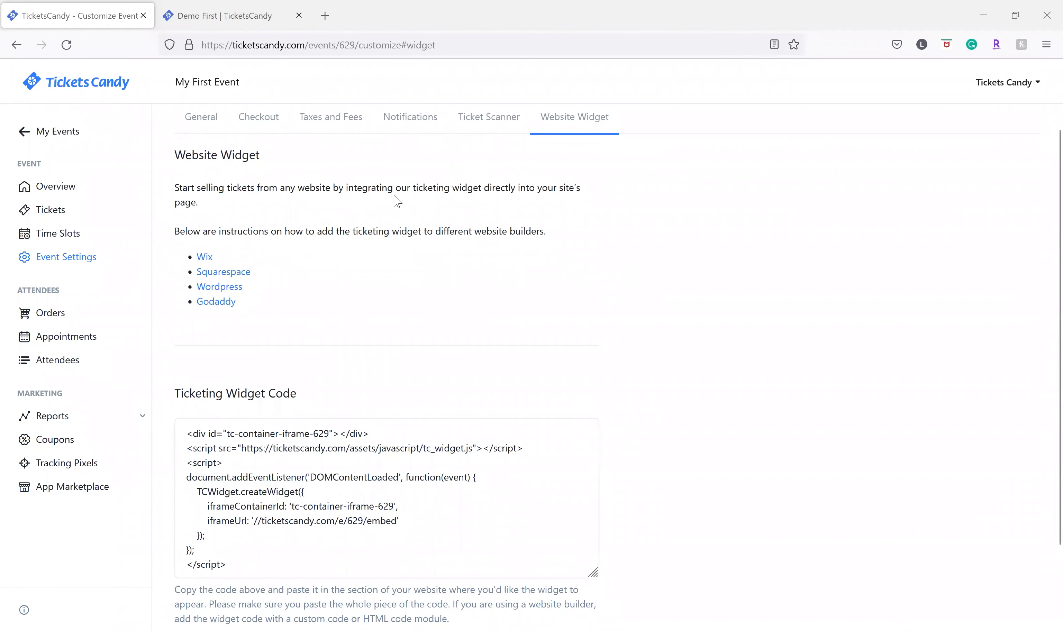
View the Ticket Scanner settings and look over the TicketsCandy Scanner App Store page in a separate browser tab
{"action": "left_click", "coordinate": [490, 121]}
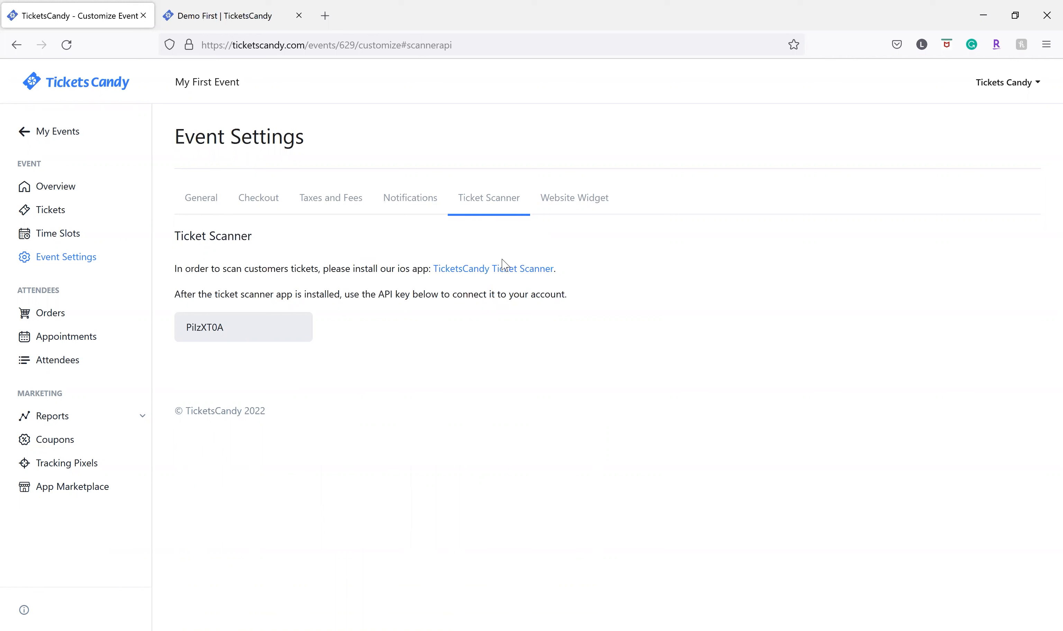
{"action": "right_click", "coordinate": [499, 272]}
{"action": "left_click", "coordinate": [552, 279]}
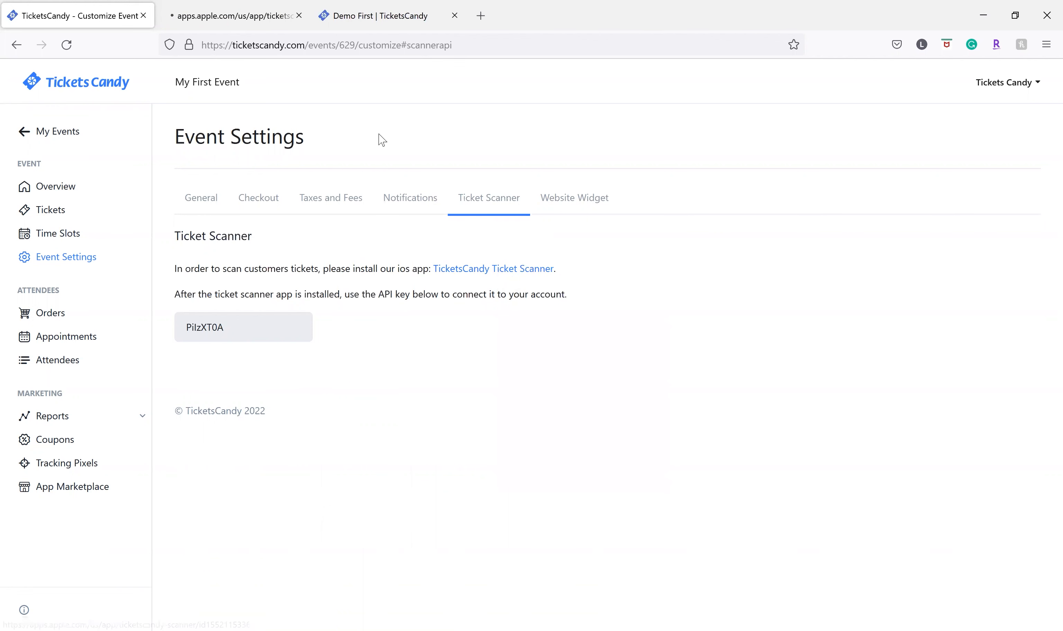
{"action": "left_click", "coordinate": [250, 15]}
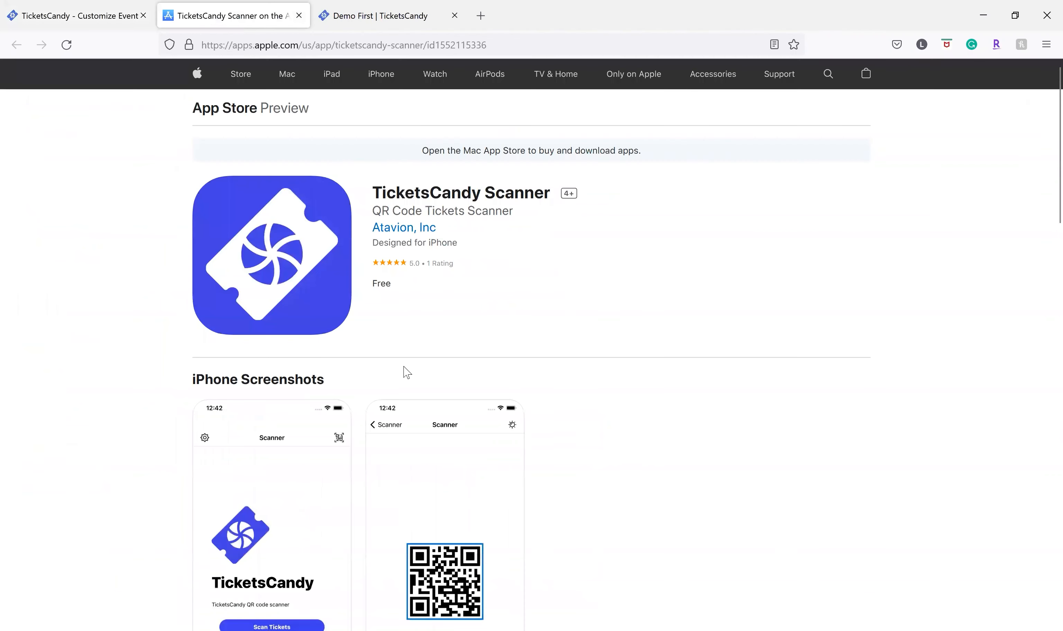
{"action": "scroll", "coordinate": [434, 327], "scroll_direction": "down", "scroll_amount": 5}
{"action": "scroll", "coordinate": [439, 375], "scroll_direction": "up", "scroll_amount": 5}
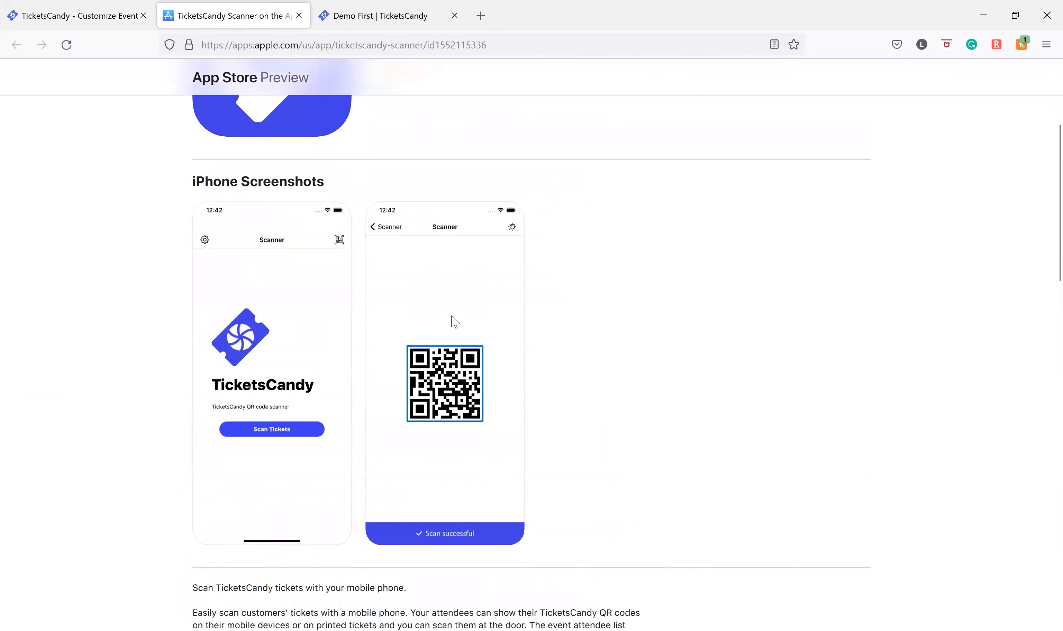
{"action": "key", "text": "ctrl+shift+Tab"}
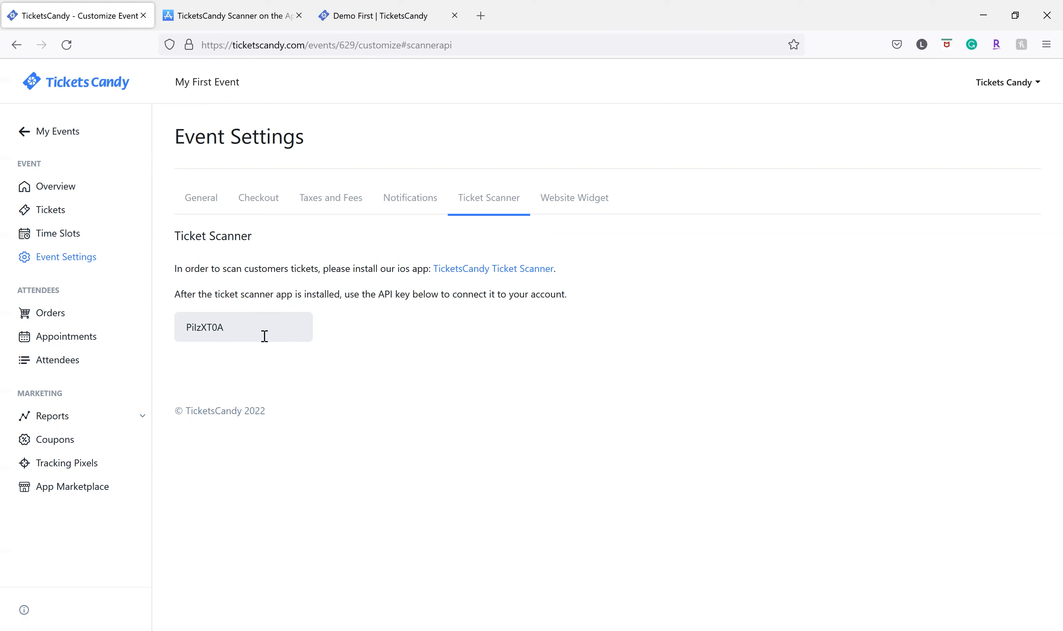
Open the organizer's Payment Settings, load the Square help article in a new browser tab, and start connecting Square
{"action": "left_click", "coordinate": [84, 133]}
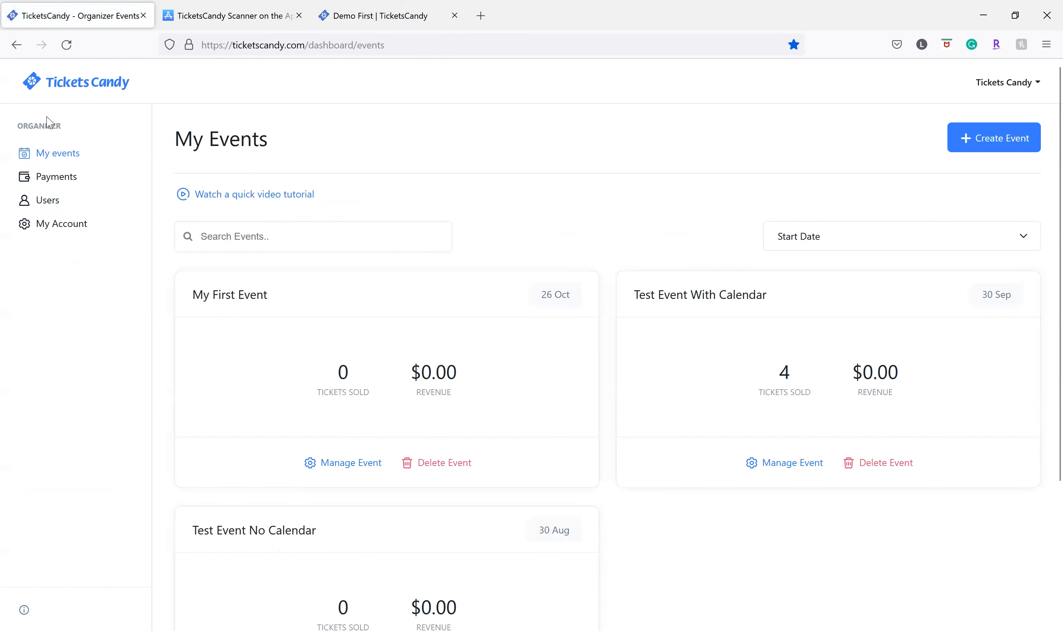
{"action": "left_click", "coordinate": [65, 180]}
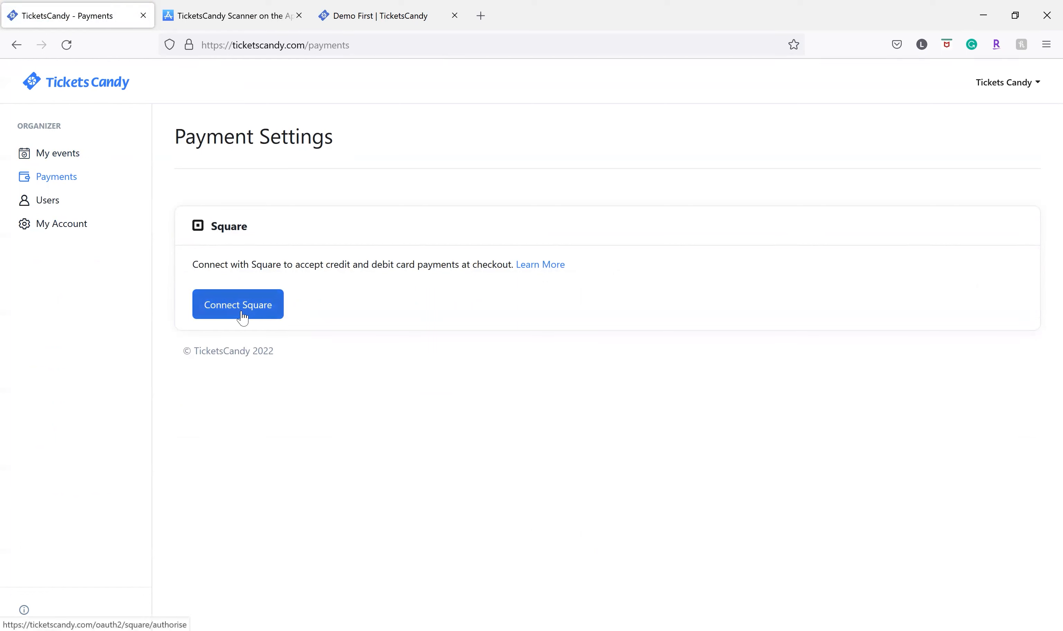
{"action": "right_click", "coordinate": [530, 268]}
{"action": "left_click", "coordinate": [547, 283]}
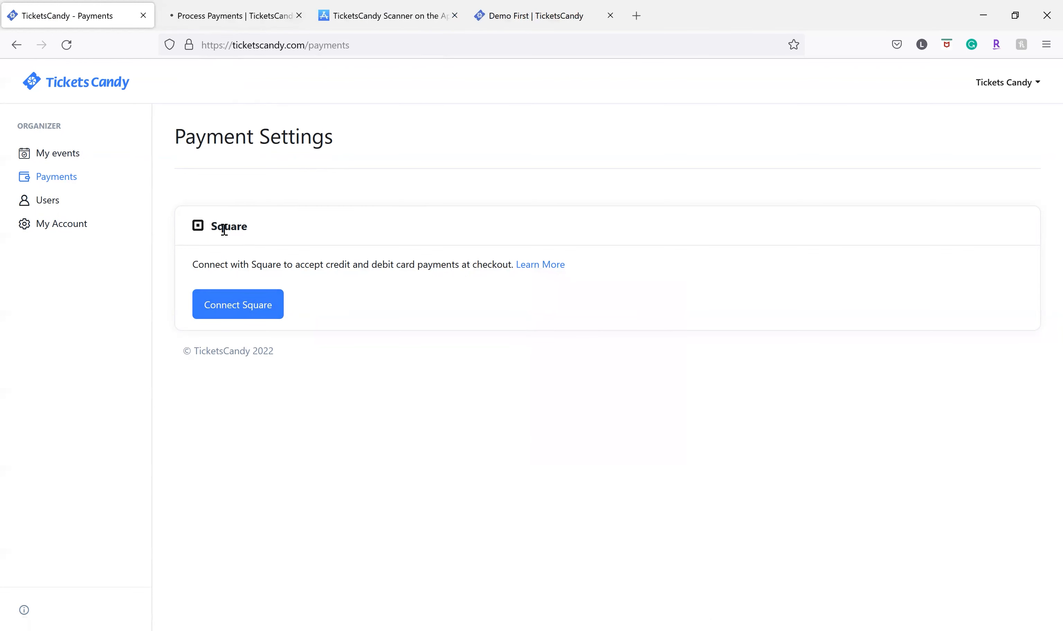
{"action": "left_click", "coordinate": [233, 309]}
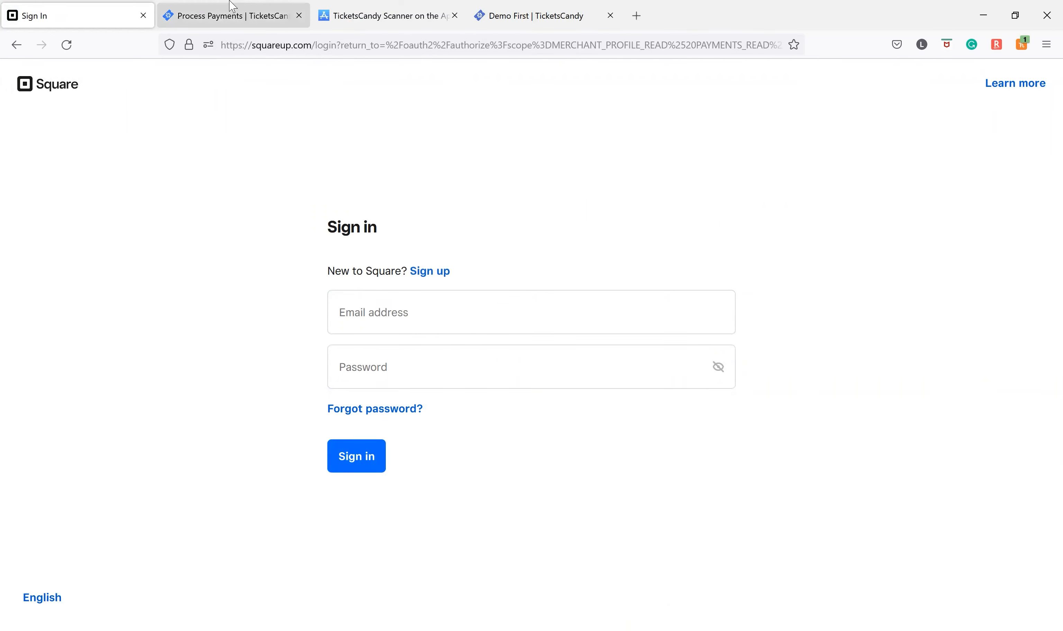
Read the Process Payments help article through the steps for connecting a Square account
{"action": "left_click", "coordinate": [232, 14]}
{"action": "scroll", "coordinate": [504, 383], "scroll_direction": "down", "scroll_amount": 10}
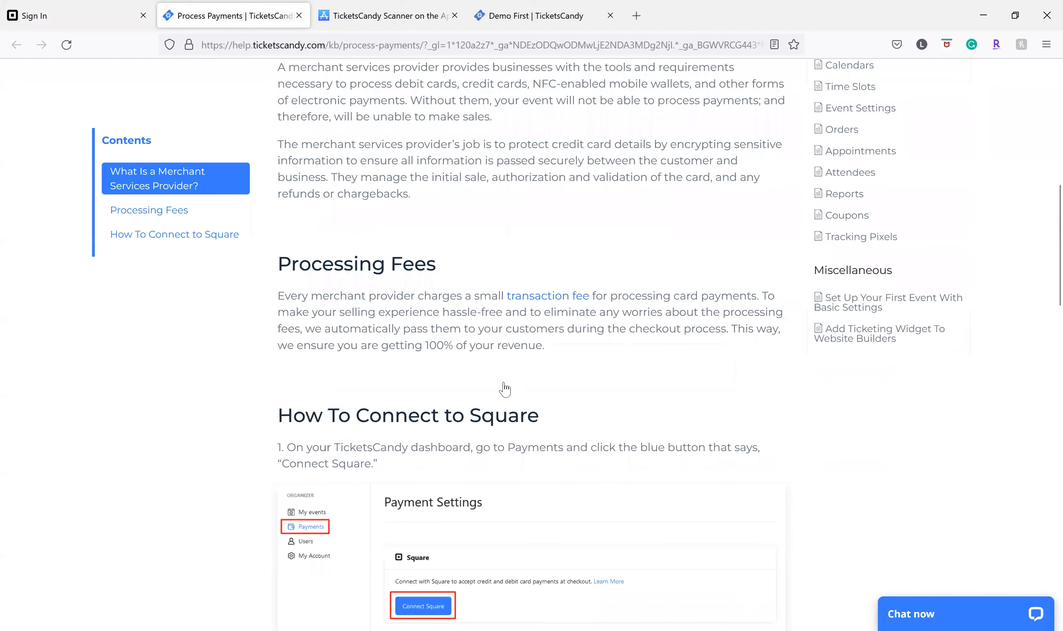
{"action": "scroll", "coordinate": [432, 436], "scroll_direction": "down", "scroll_amount": 10}
{"action": "scroll", "coordinate": [429, 450], "scroll_direction": "down", "scroll_amount": 3}
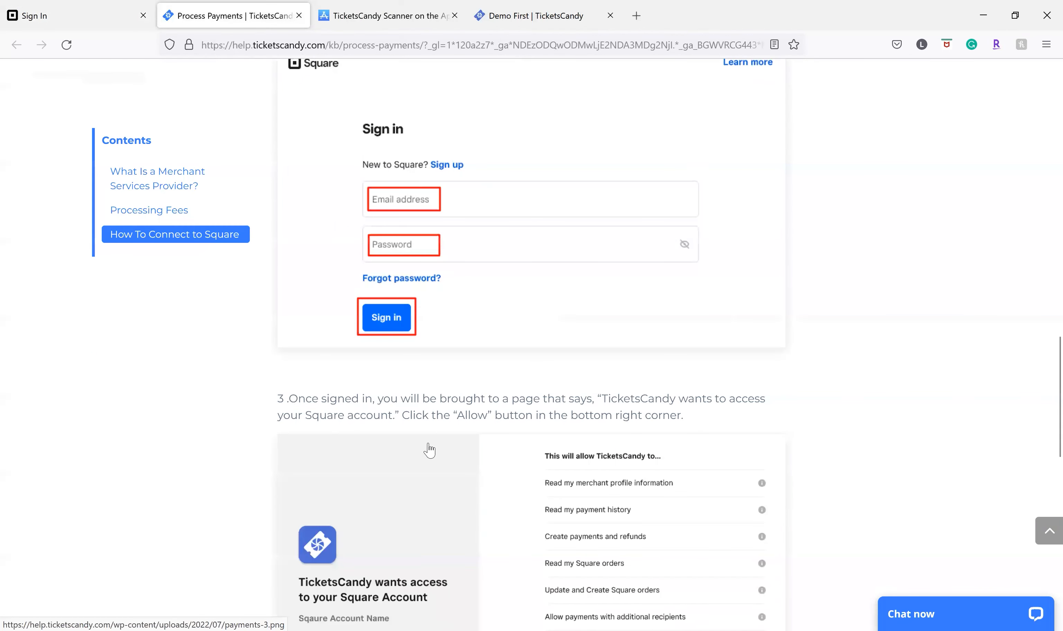
{"action": "scroll", "coordinate": [380, 289], "scroll_direction": "down", "scroll_amount": 3}
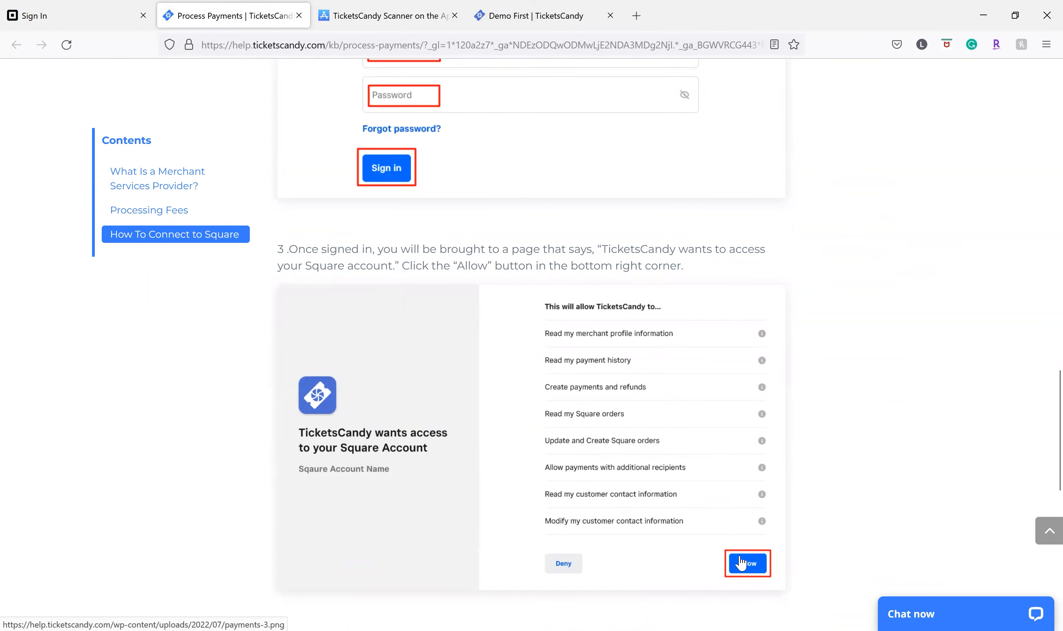
{"action": "scroll", "coordinate": [723, 599], "scroll_direction": "down", "scroll_amount": 6}
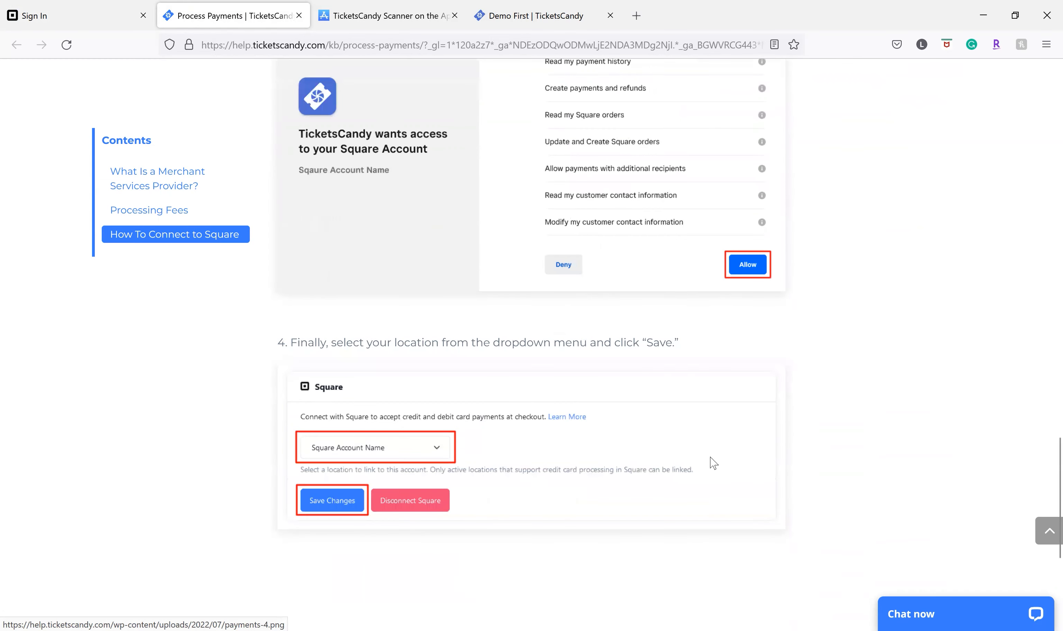
{"action": "scroll", "coordinate": [660, 413], "scroll_direction": "down", "scroll_amount": 2}
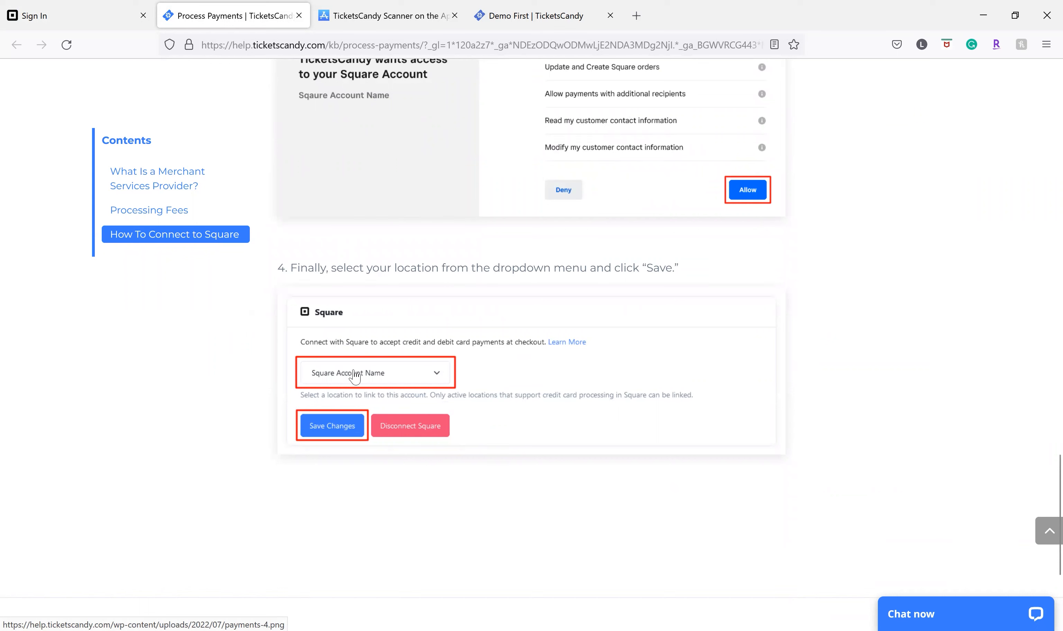
Go back from the Square sign-in page to TicketsCandy and review the My First Event dashboard
{"action": "left_click", "coordinate": [96, 7]}
{"action": "left_click", "coordinate": [24, 45]}
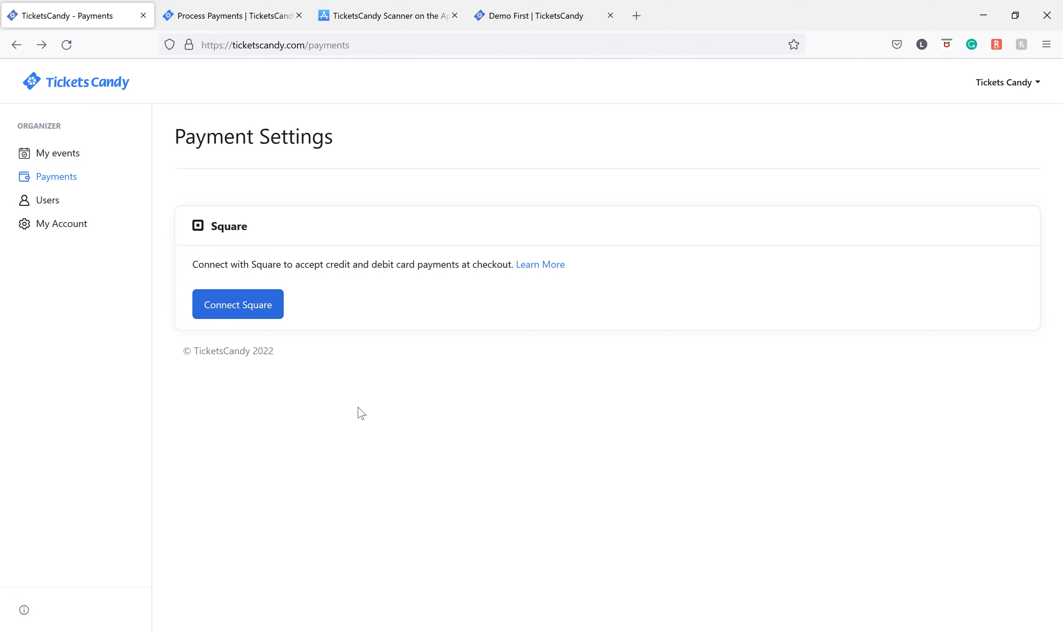
{"action": "left_click", "coordinate": [66, 158]}
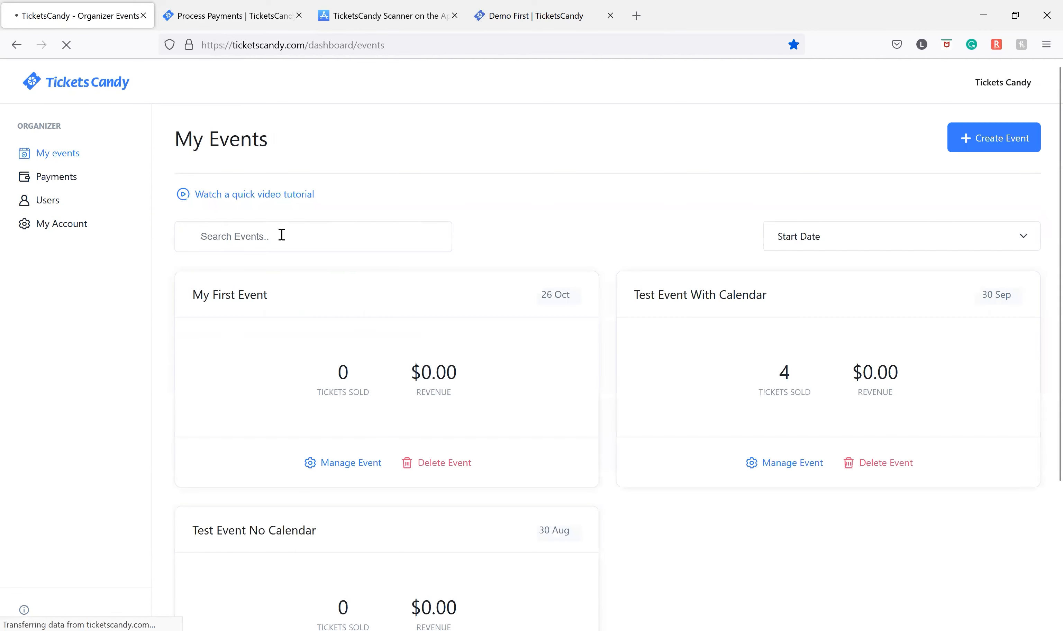
{"action": "left_click", "coordinate": [245, 297]}
{"action": "scroll", "coordinate": [387, 409], "scroll_direction": "down", "scroll_amount": 3}
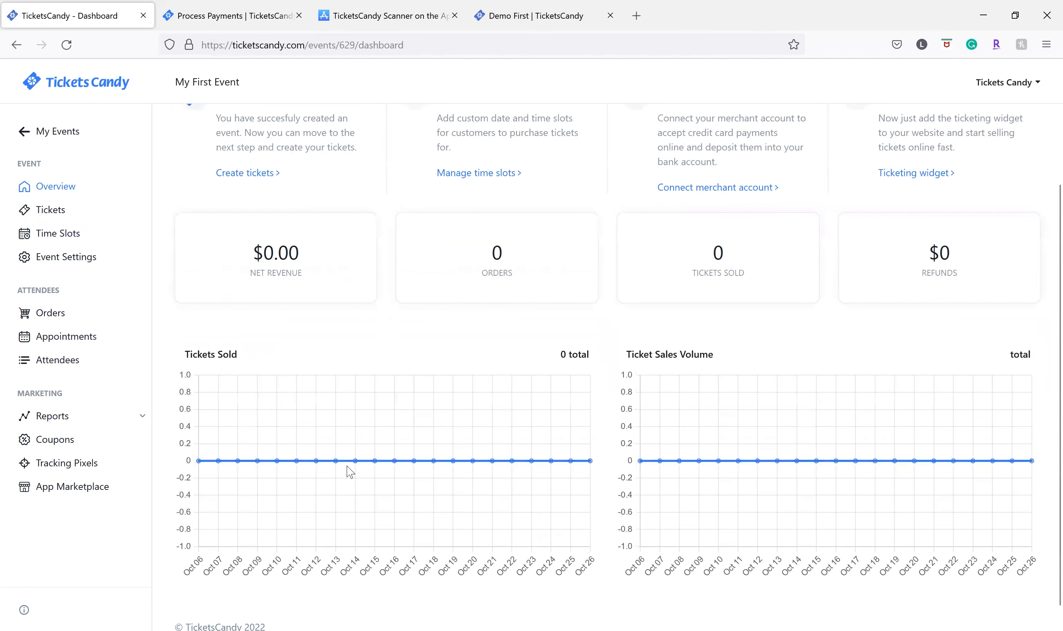
{"action": "scroll", "coordinate": [363, 454], "scroll_direction": "up", "scroll_amount": 3}
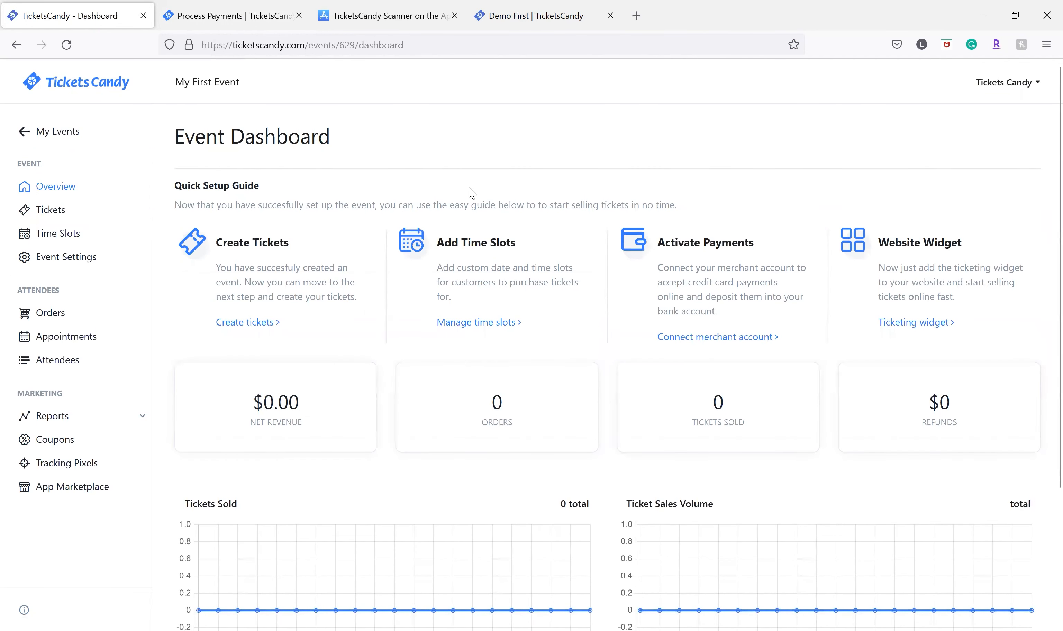